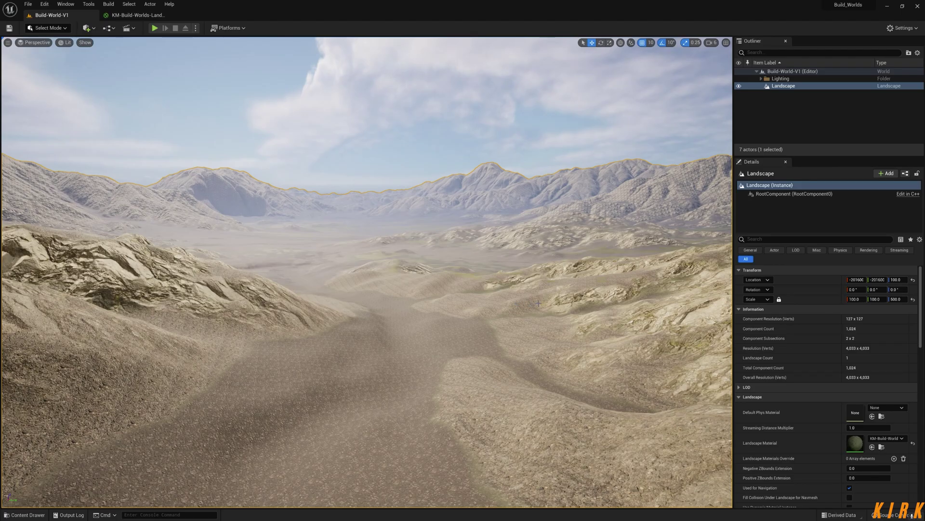
pyautogui.moveTo(559, 272); pyautogui.dragTo(145, 275, button='right')
pyautogui.press('w')
pyautogui.moveTo(366, 272); pyautogui.dragTo(352, 267, button='right')
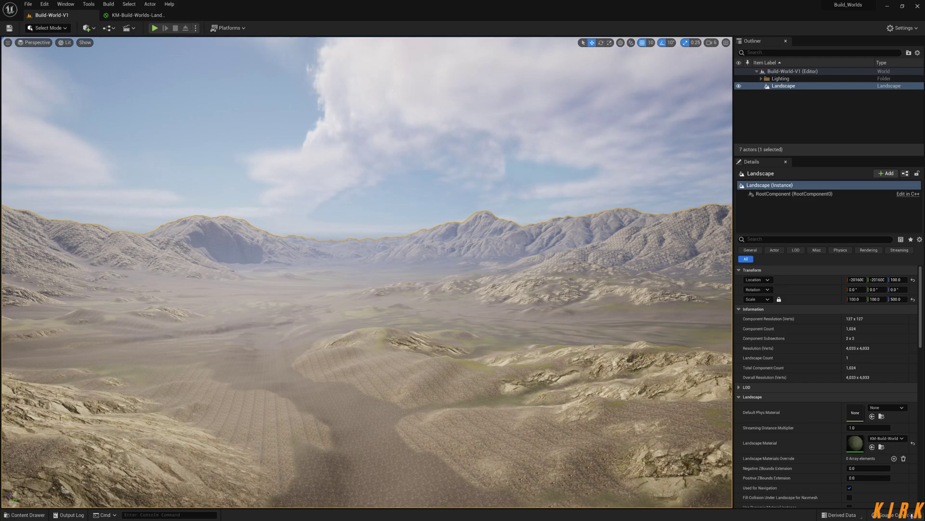
pyautogui.moveTo(367, 272); pyautogui.dragTo(284, 333, button='right')
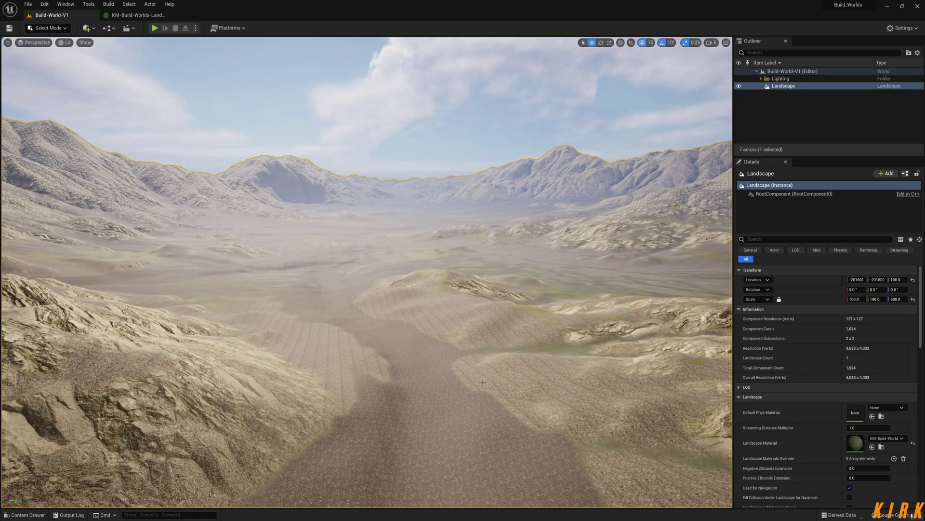
# Create a Material Function named KM-Slope-Detection in the Landscape content folder
pyautogui.click(40, 514)
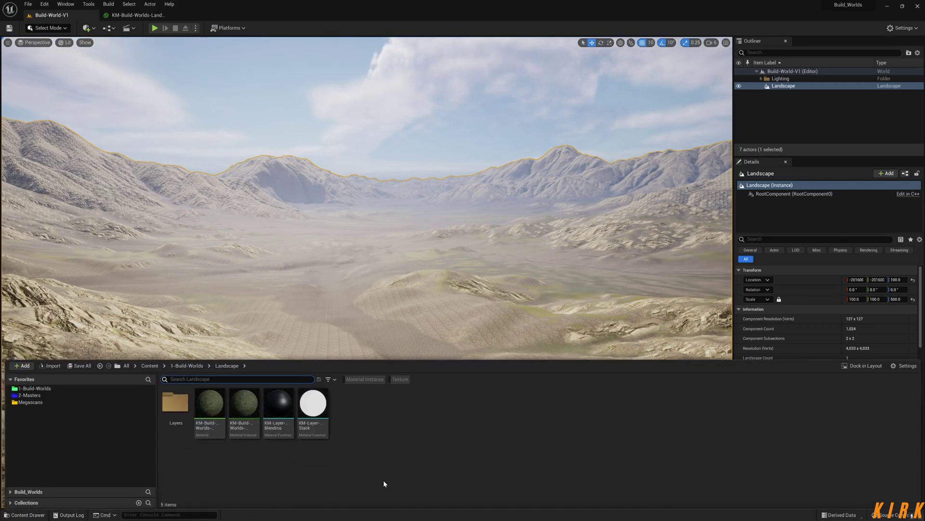
pyautogui.rightClick(370, 415)
pyautogui.moveTo(424, 341)
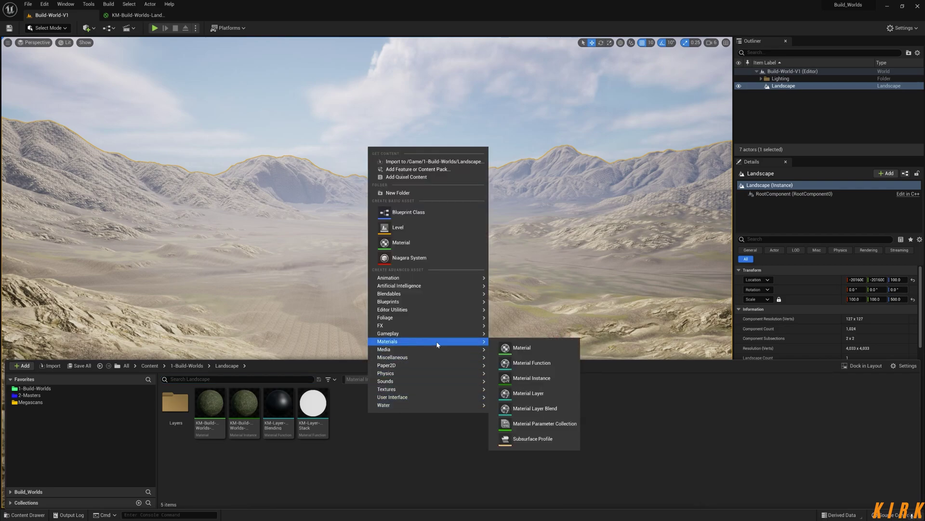
pyautogui.click(523, 366)
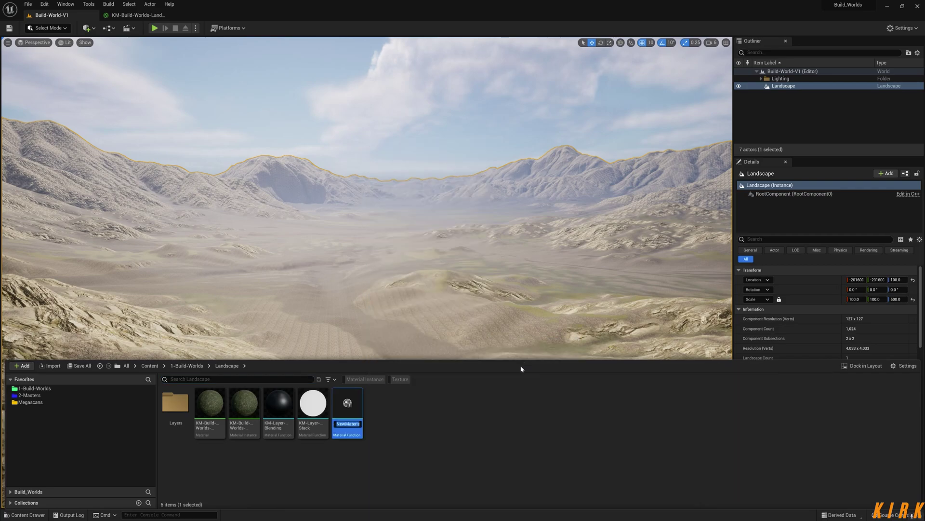
pyautogui.write('KM-Slope-')
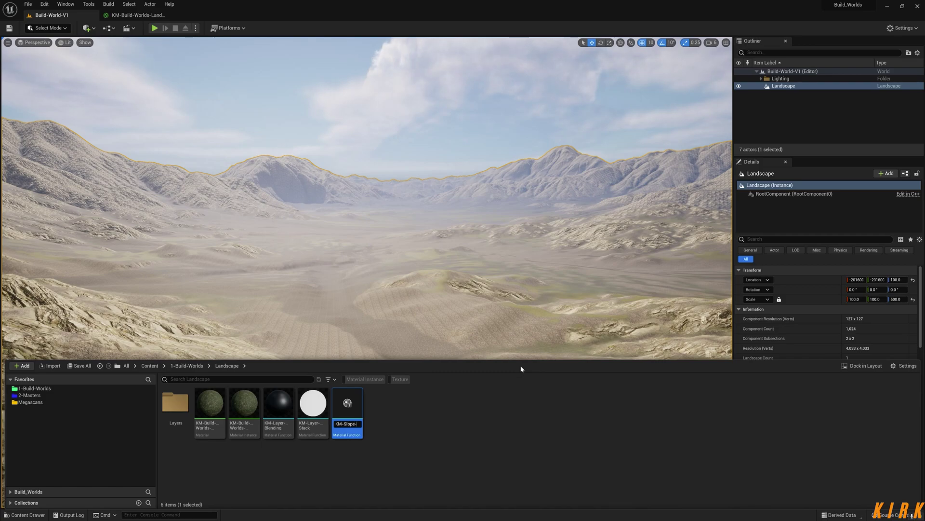
pyautogui.write('Detection')
pyautogui.press('Return')
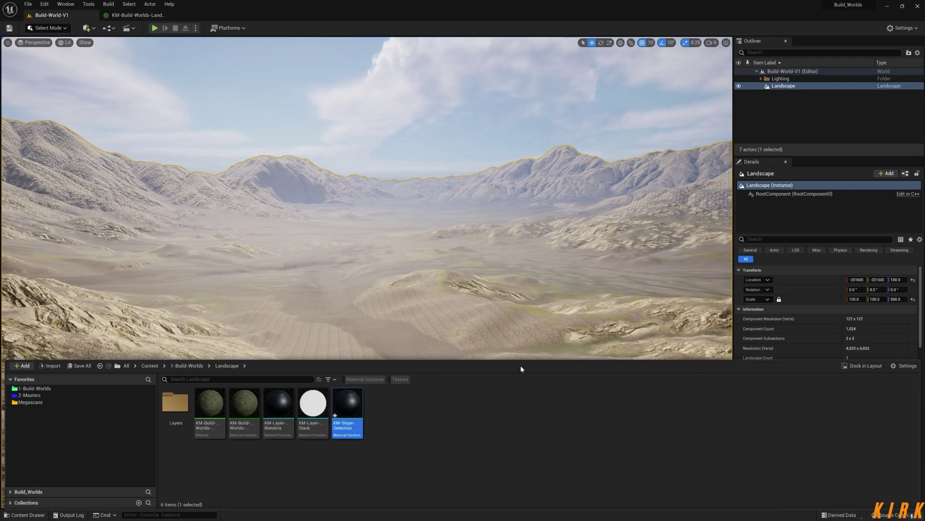
# Open the KM-Slope-Detection function and add a Linear Interpolate (Lerp) node to its graph, well before the output node
pyautogui.doubleClick(354, 403)
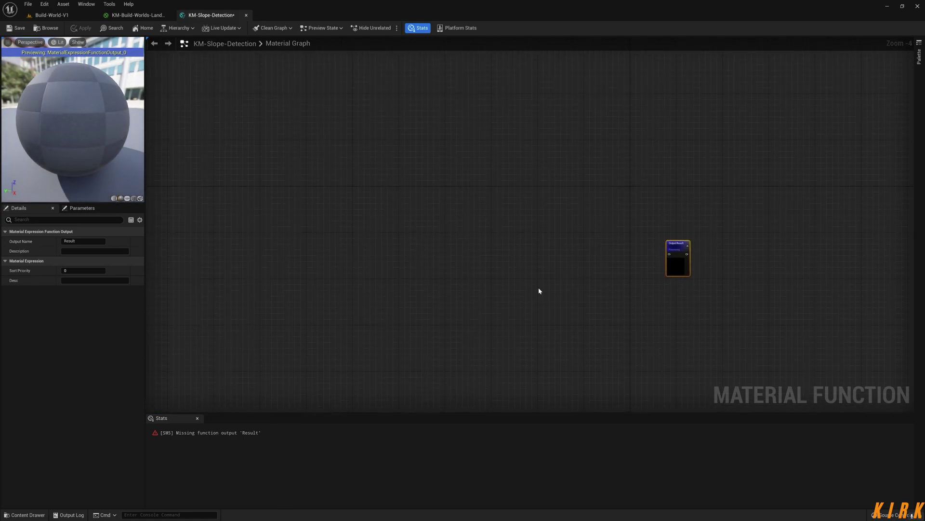
pyautogui.moveTo(504, 270); pyautogui.dragTo(450, 238, button='right')
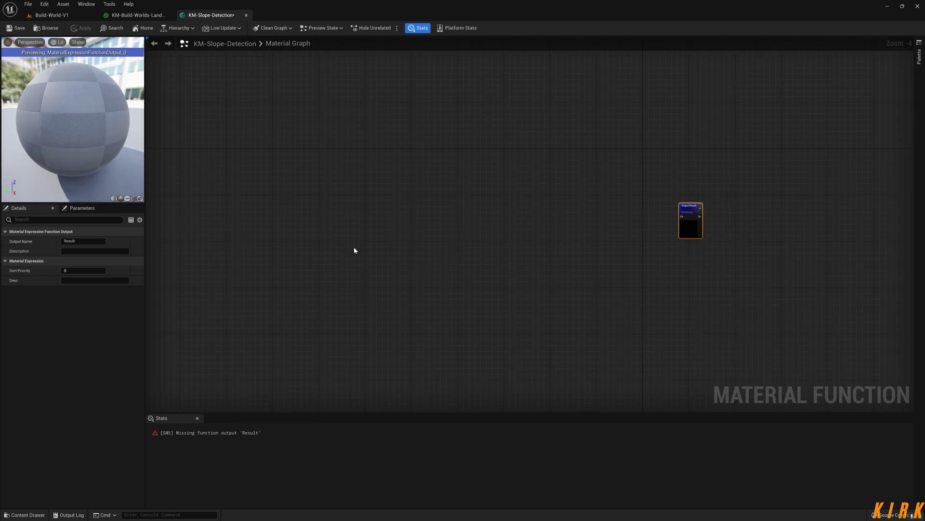
pyautogui.click(270, 199)
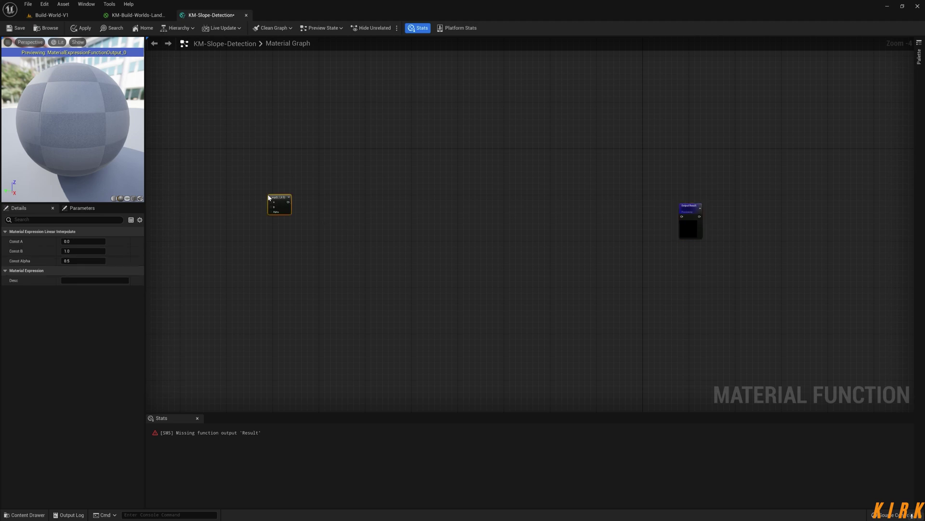
pyautogui.moveTo(271, 203); pyautogui.dragTo(420, 253, button='right')
pyautogui.scroll(4, 345, 220)
pyautogui.moveTo(470, 207); pyautogui.dragTo(452, 223)
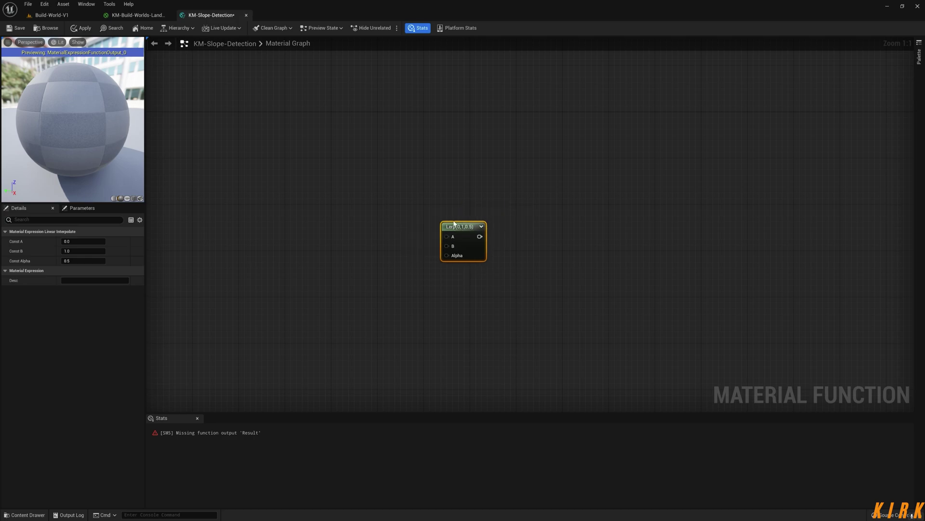
pyautogui.moveTo(347, 227); pyautogui.dragTo(386, 225, button='right')
# Add a Constant3Vector node with the value 0,0,1 and connect it to the Lerp's A input
pyautogui.click(362, 161)
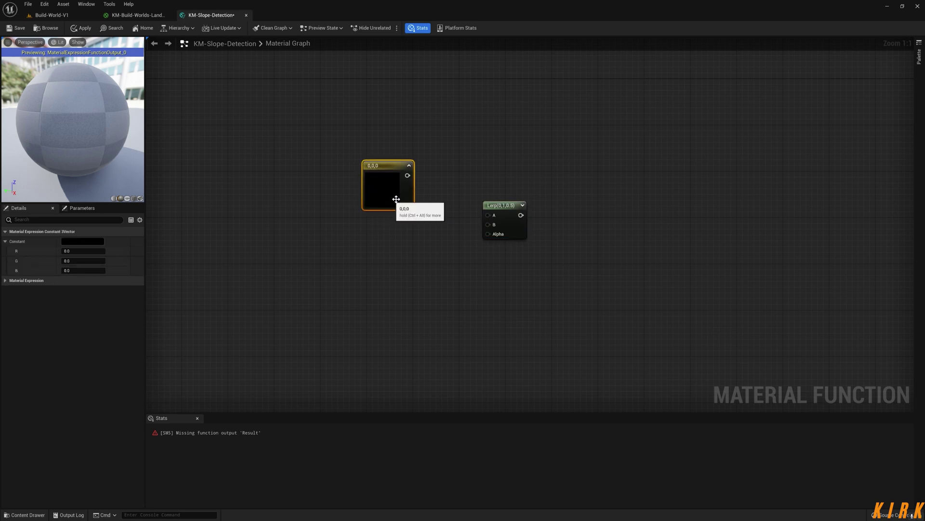
pyautogui.click(77, 271)
pyautogui.write('1')
pyautogui.click(386, 232)
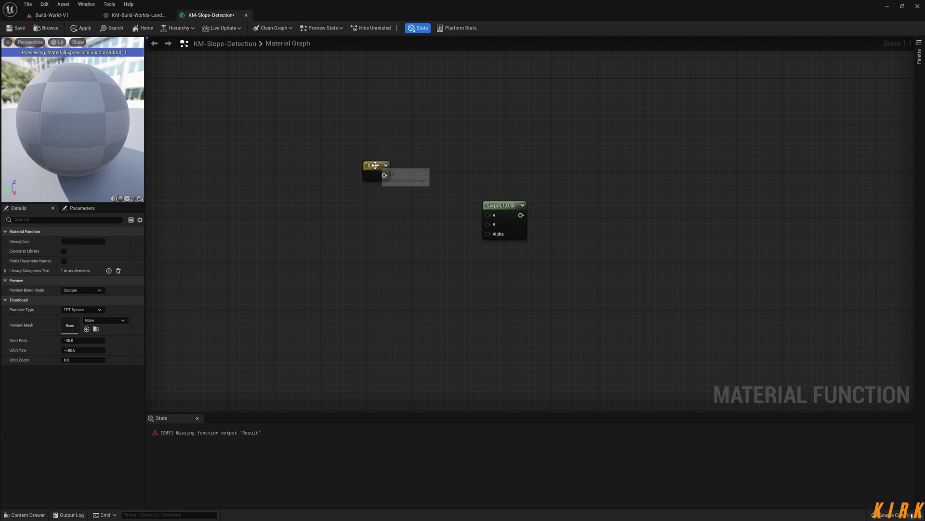
pyautogui.moveTo(377, 166); pyautogui.dragTo(495, 197)
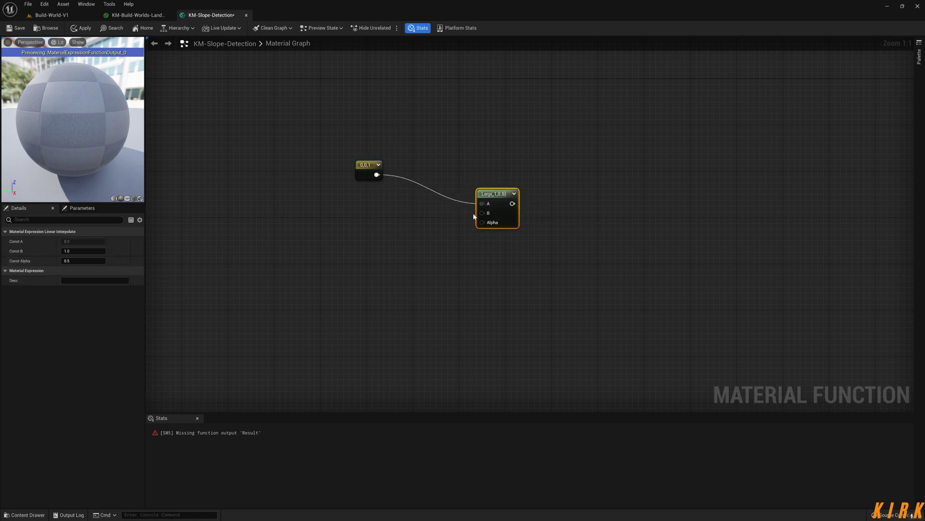
pyautogui.moveTo(366, 167); pyautogui.dragTo(412, 172)
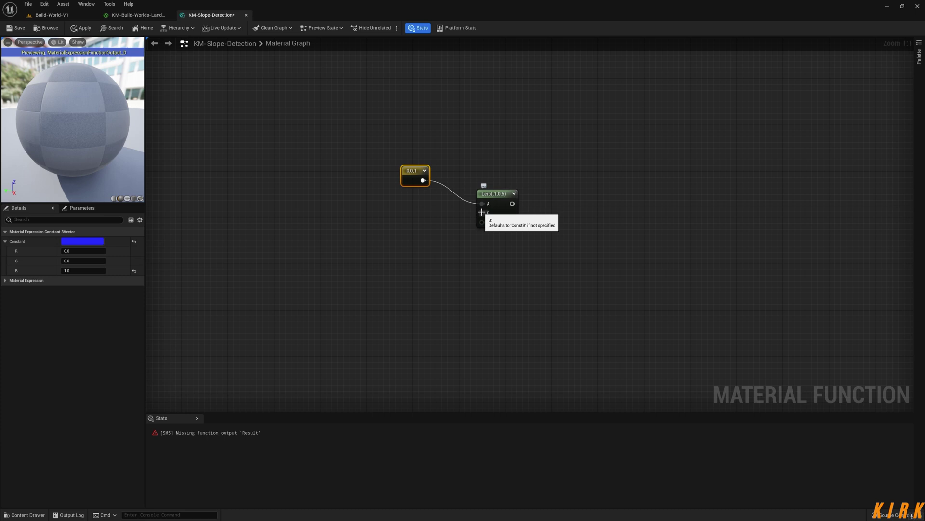
# Add a Function Input node feeding the Lerp's B input and name it Normal-Input
pyautogui.moveTo(482, 212); pyautogui.dragTo(393, 241)
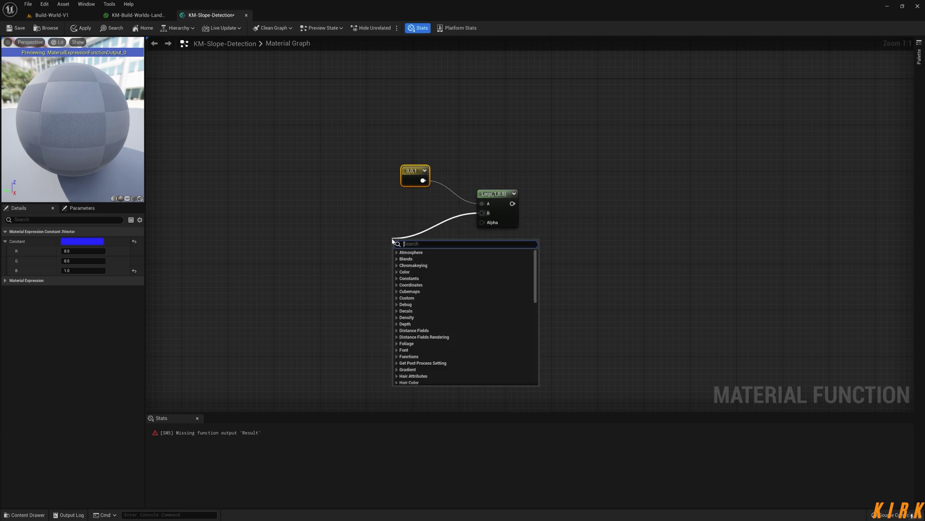
pyautogui.write('input')
pyautogui.press('Return')
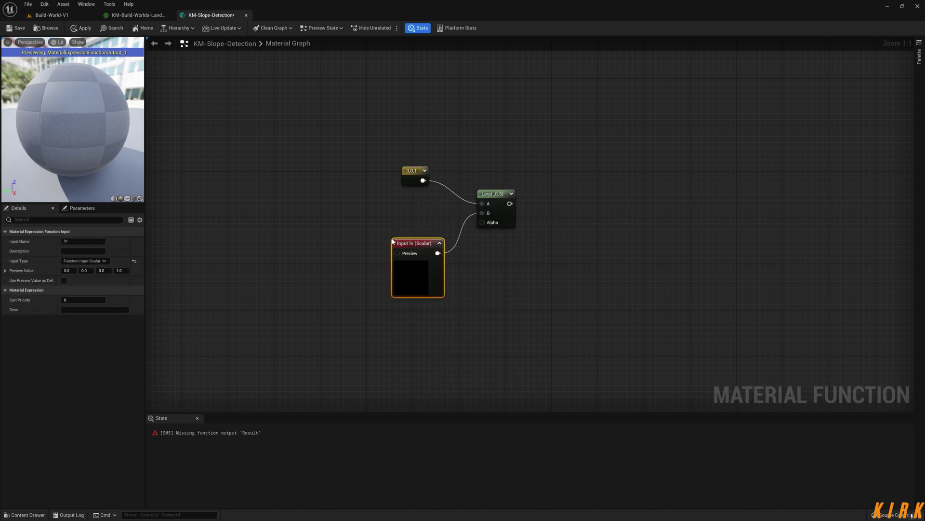
pyautogui.click(77, 241)
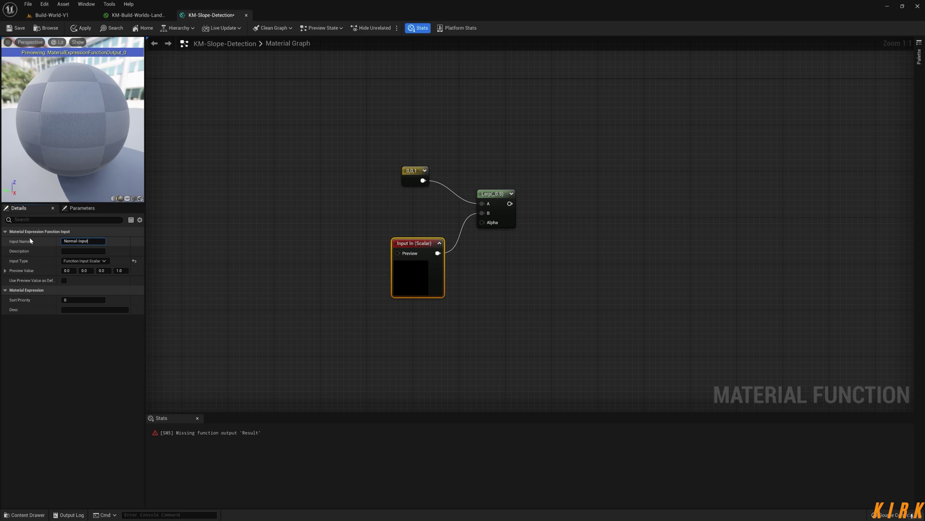
pyautogui.press('Return')
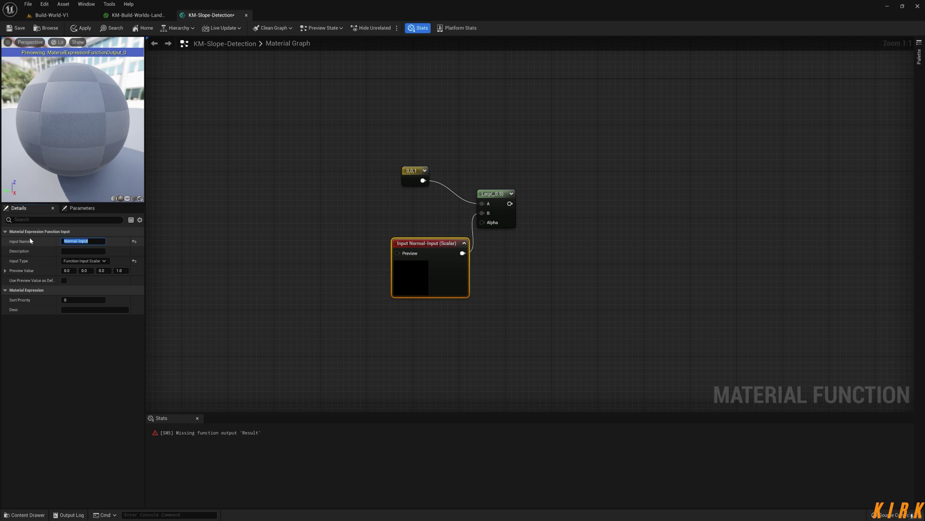
# Collapse the Normal-Input node, place it beneath the 0,0,1 constant and set its input type to Function Input Vector 3
pyautogui.moveTo(448, 241); pyautogui.dragTo(423, 238)
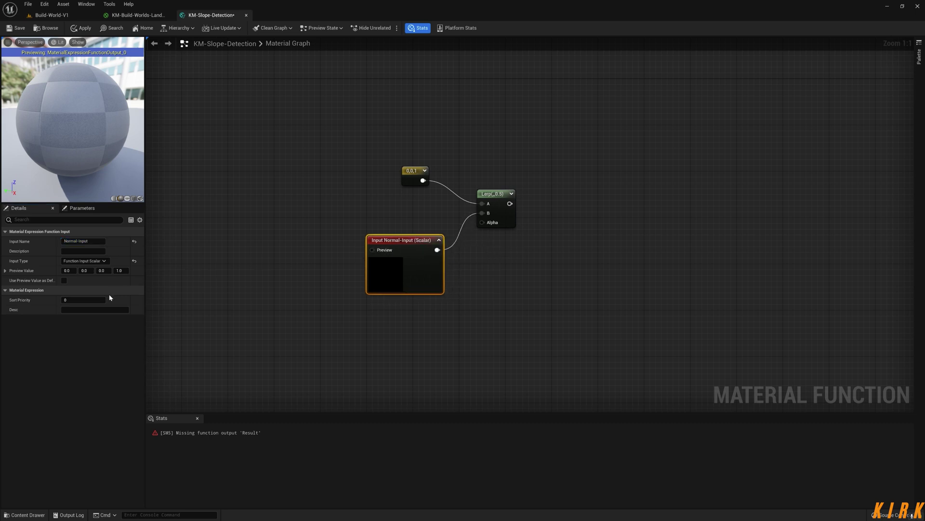
pyautogui.click(83, 300)
pyautogui.click(412, 243)
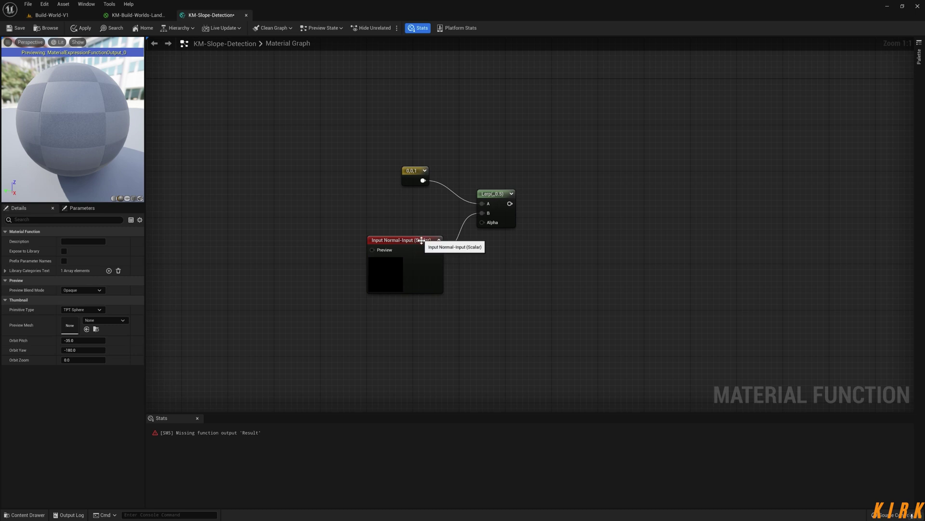
pyautogui.moveTo(412, 246); pyautogui.dragTo(393, 206)
pyautogui.click(422, 199)
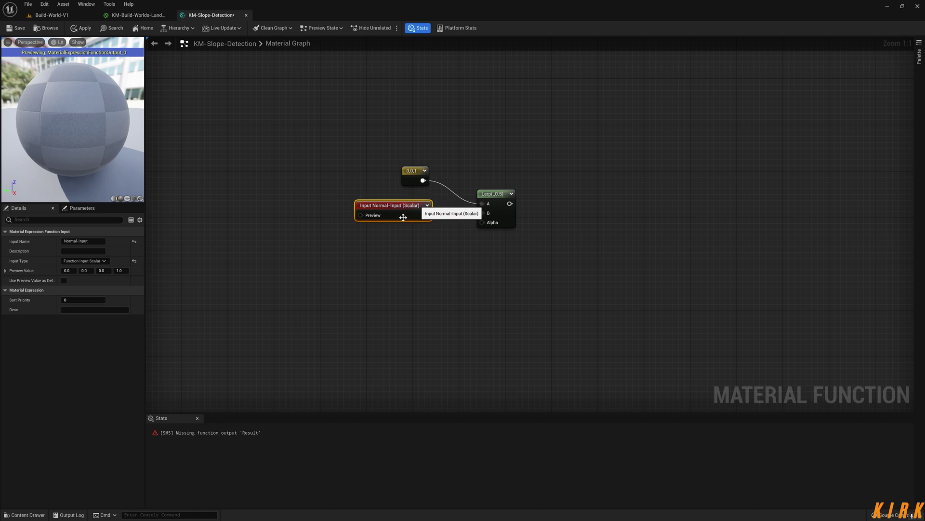
pyautogui.click(95, 261)
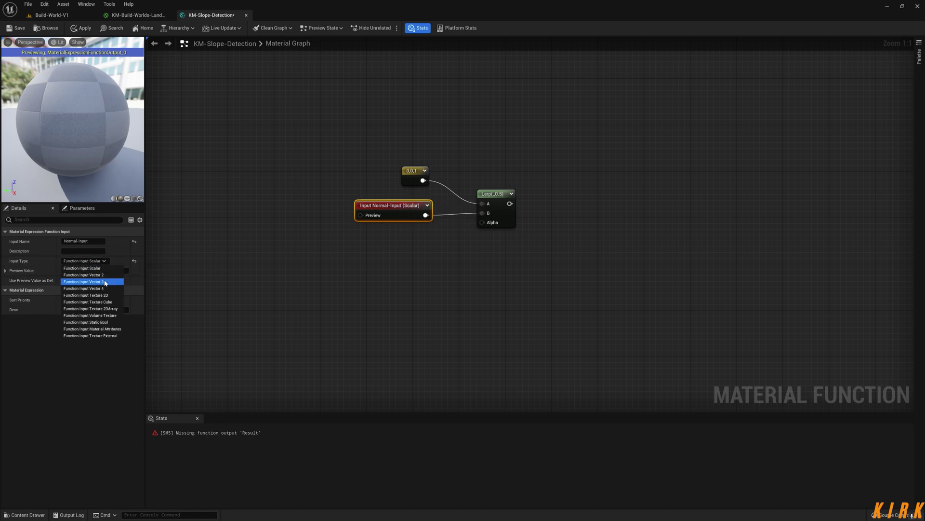
pyautogui.click(106, 282)
pyautogui.click(454, 267)
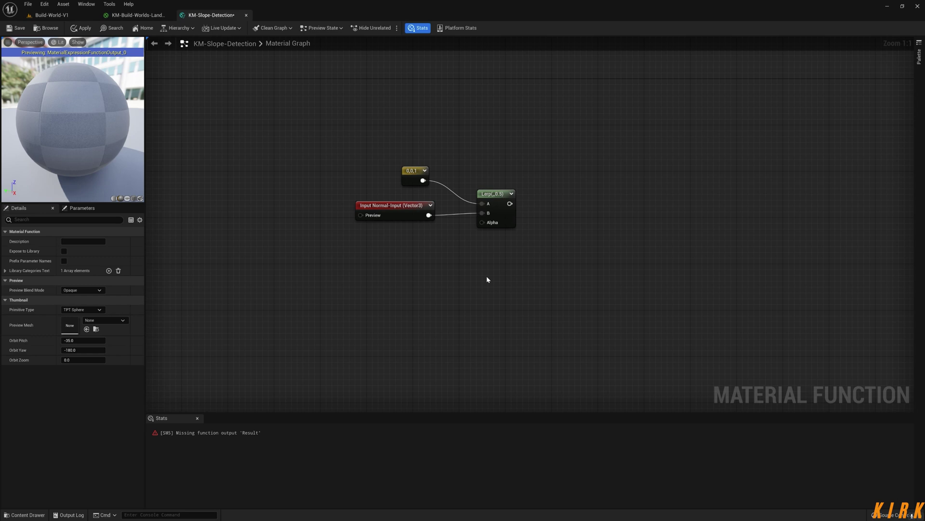
# Add a scalar parameter named Slope-Normal-Blend, connect it to the Lerp's Alpha and place it below the Normal-Input node
pyautogui.moveTo(429, 275); pyautogui.dragTo(422, 265, button='right')
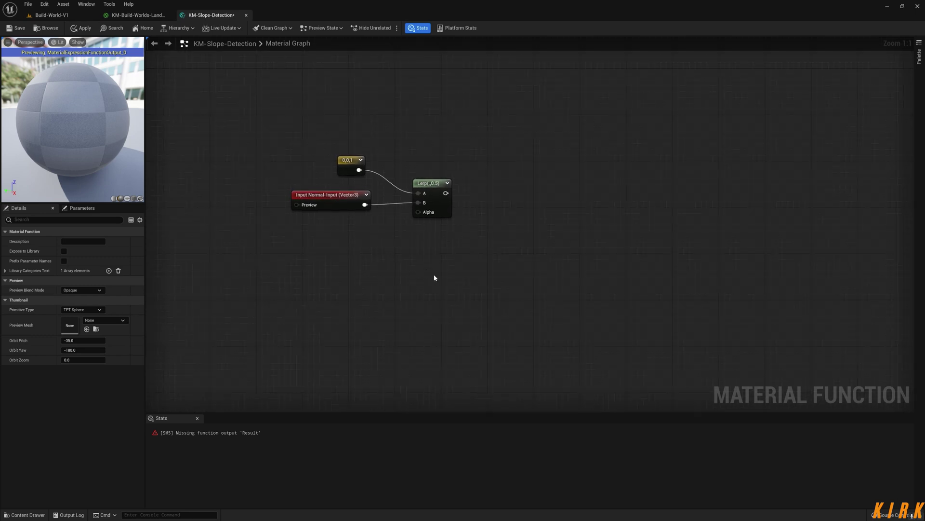
pyautogui.click(330, 270)
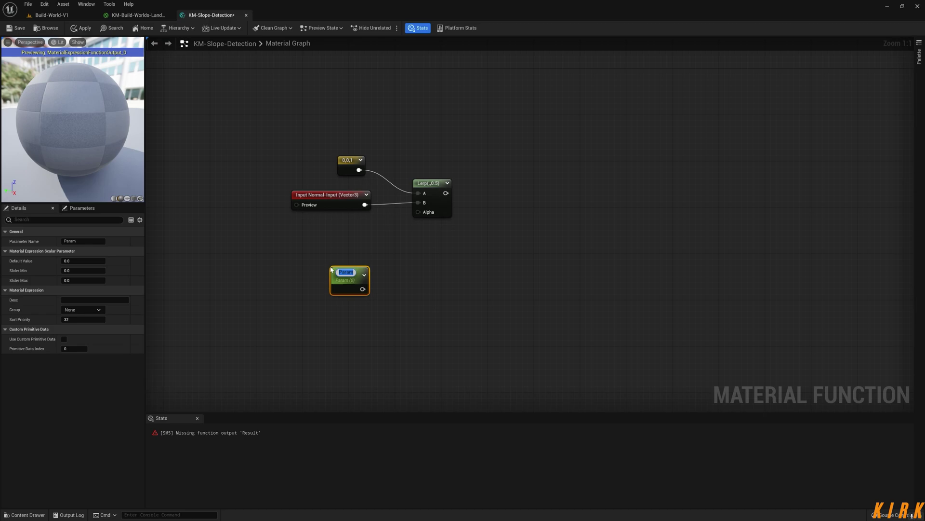
pyautogui.write('Slope-Normal')
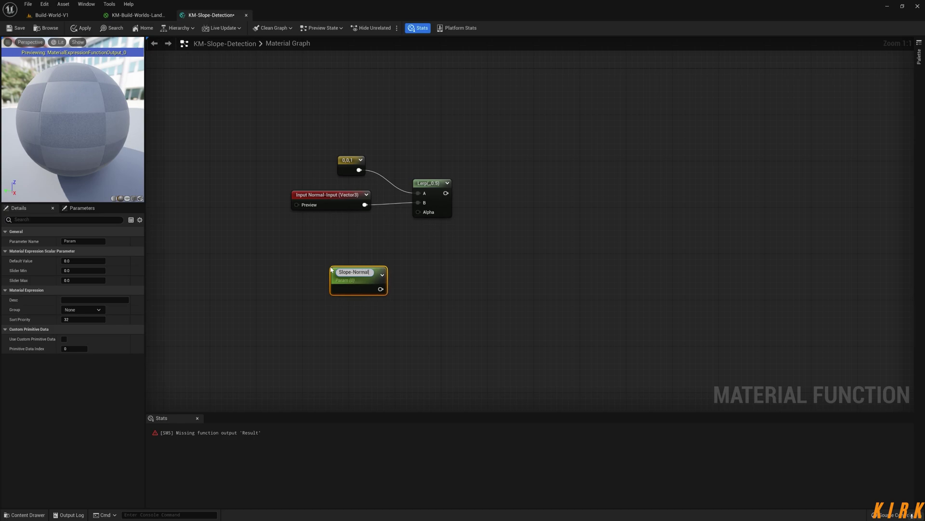
pyautogui.write('-Blend')
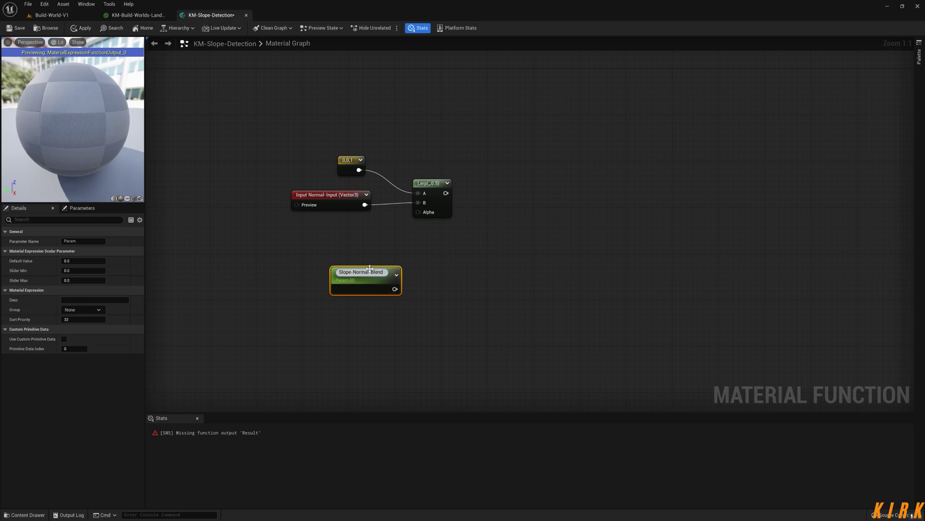
pyautogui.press('Return')
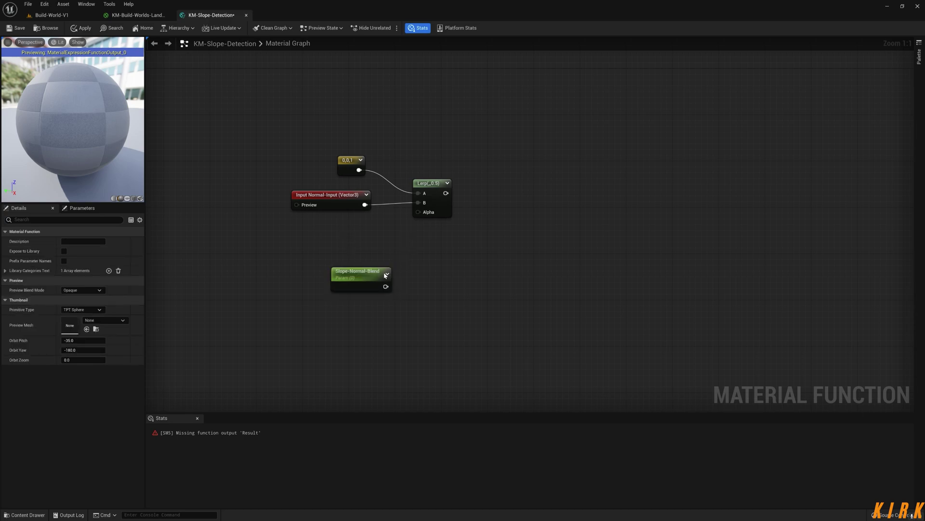
pyautogui.moveTo(378, 269); pyautogui.dragTo(419, 212)
pyautogui.moveTo(332, 242); pyautogui.dragTo(338, 230)
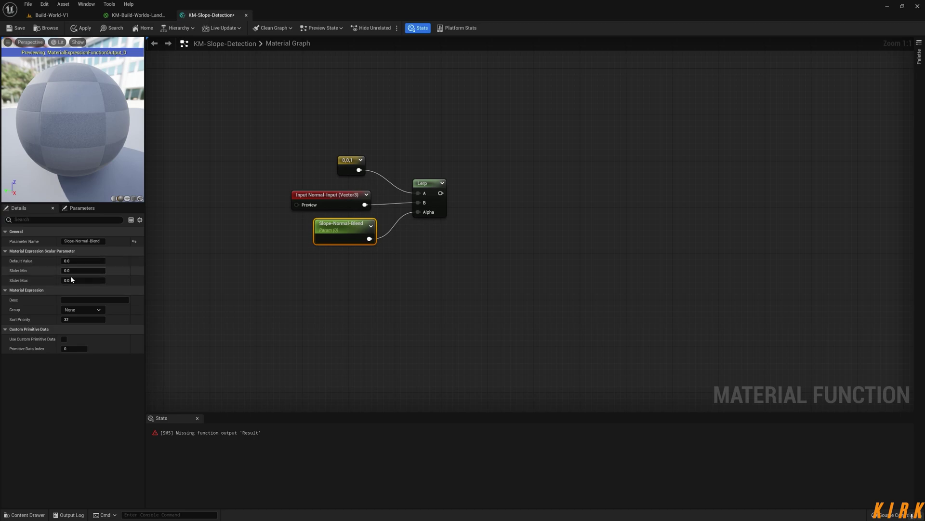
# Assign the Slope-Normal-Blend parameter to a new group named Slope-Detection
pyautogui.click(27, 310)
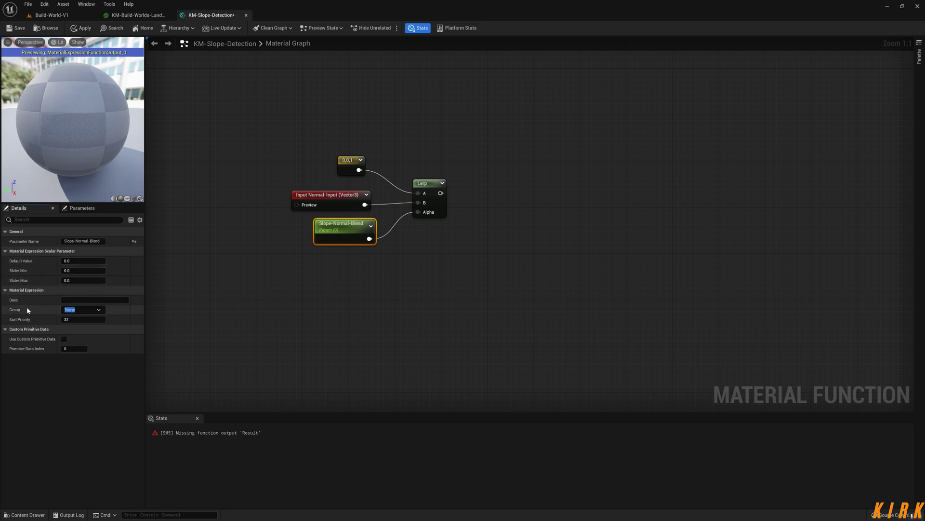
pyautogui.write('Slope-Detection')
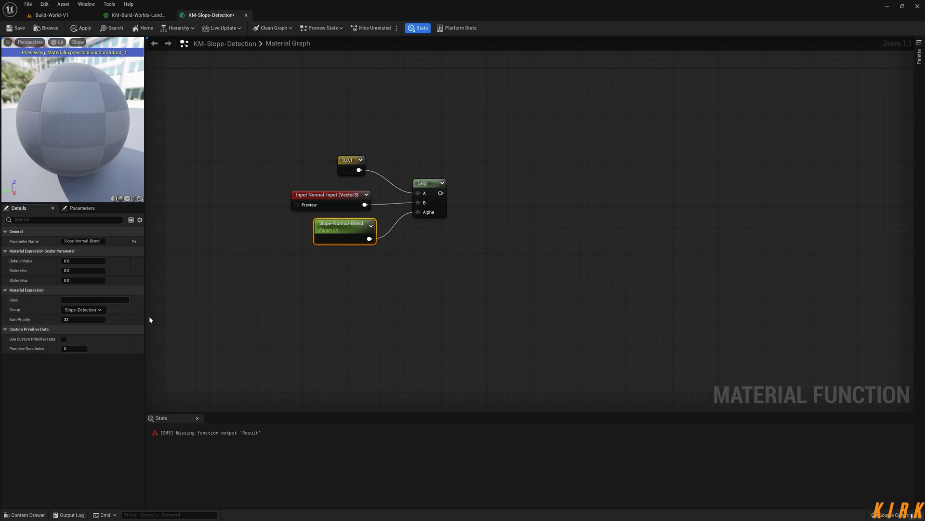
pyautogui.click(449, 283)
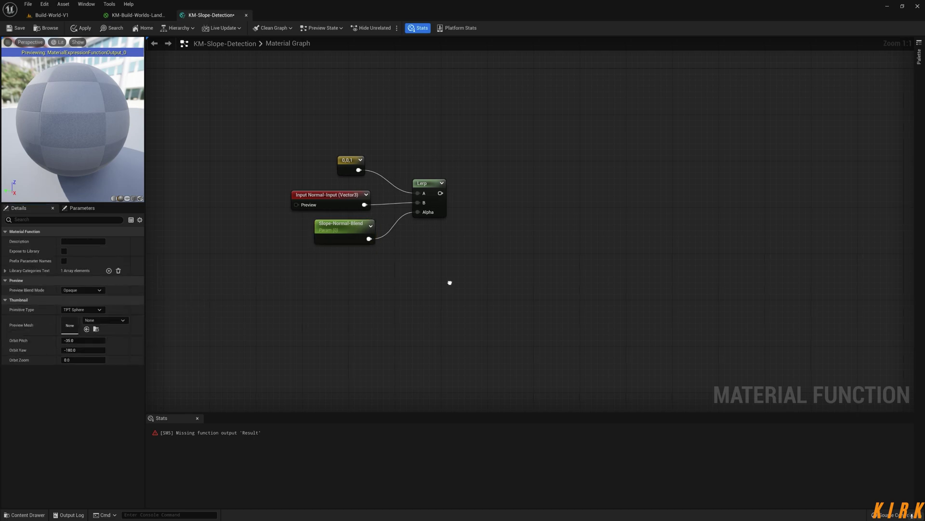
# Add a TransformVector node from Tangent Space to World Space and place it to the right of the Lerp node
pyautogui.moveTo(450, 283); pyautogui.dragTo(318, 323, button='right')
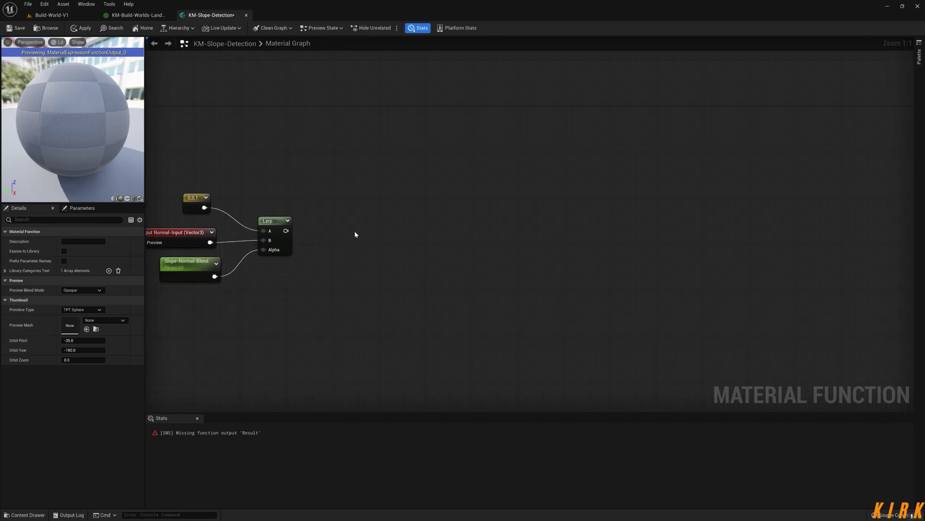
pyautogui.rightClick(355, 235)
pyautogui.write('tra')
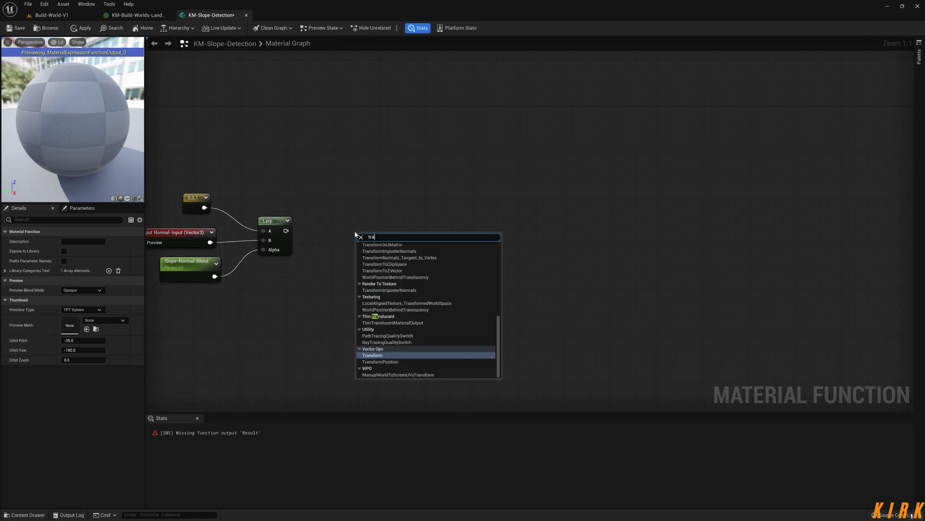
pyautogui.write('nsform v')
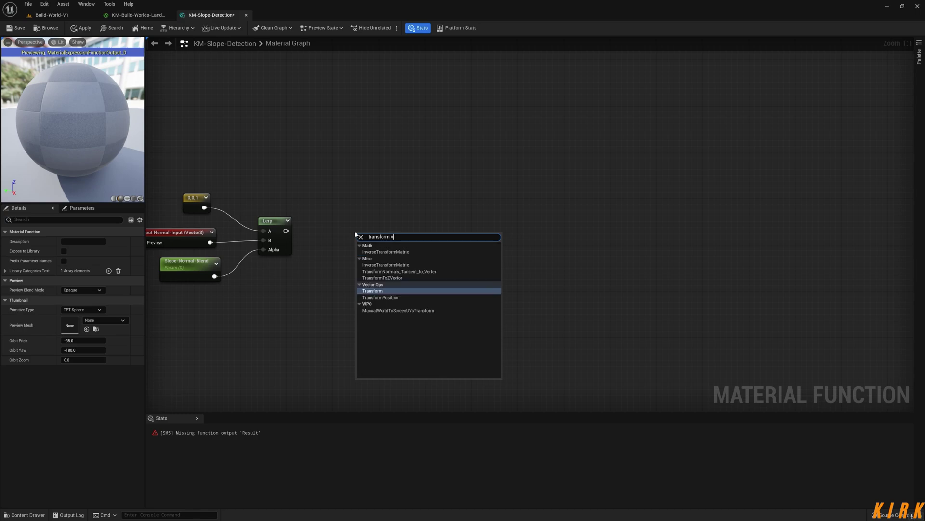
pyautogui.press('Return')
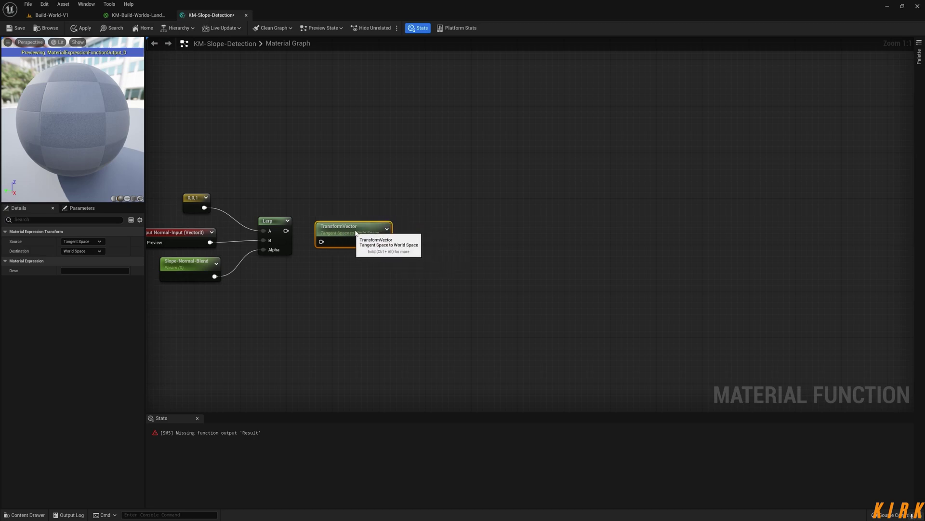
pyautogui.moveTo(356, 233); pyautogui.dragTo(373, 227)
# Connect the Lerp output to TransformVector, feed its result into a new Normalize node and align that node beside it
pyautogui.moveTo(286, 231); pyautogui.dragTo(432, 237)
pyautogui.click(415, 235)
pyautogui.write('norm')
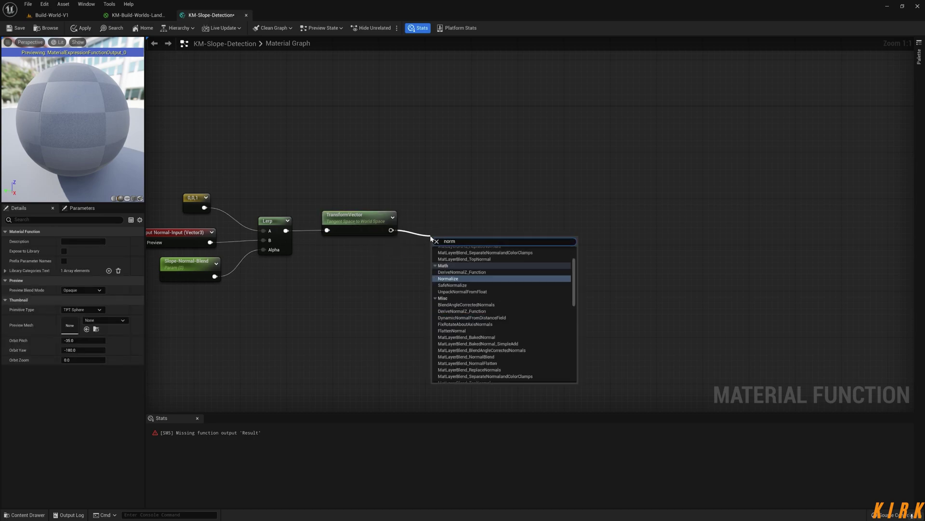
pyautogui.press('Return')
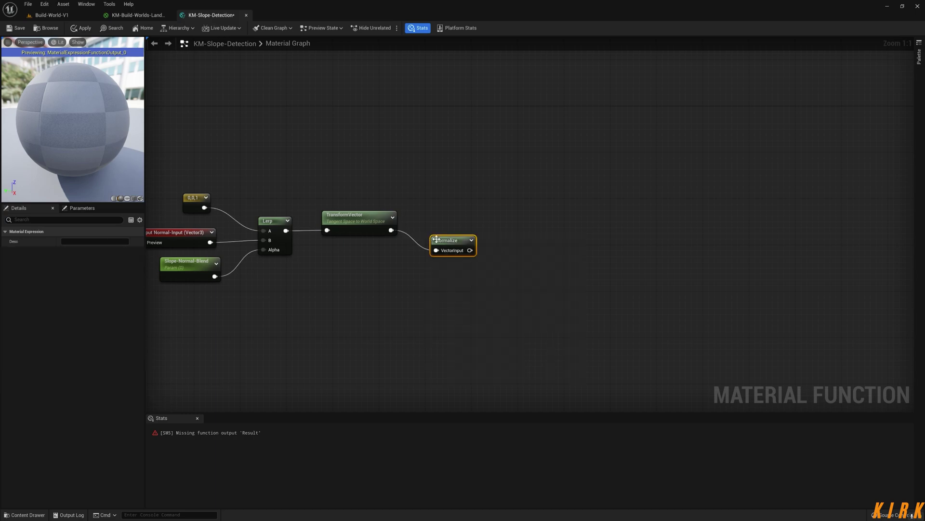
pyautogui.moveTo(436, 239); pyautogui.dragTo(426, 219)
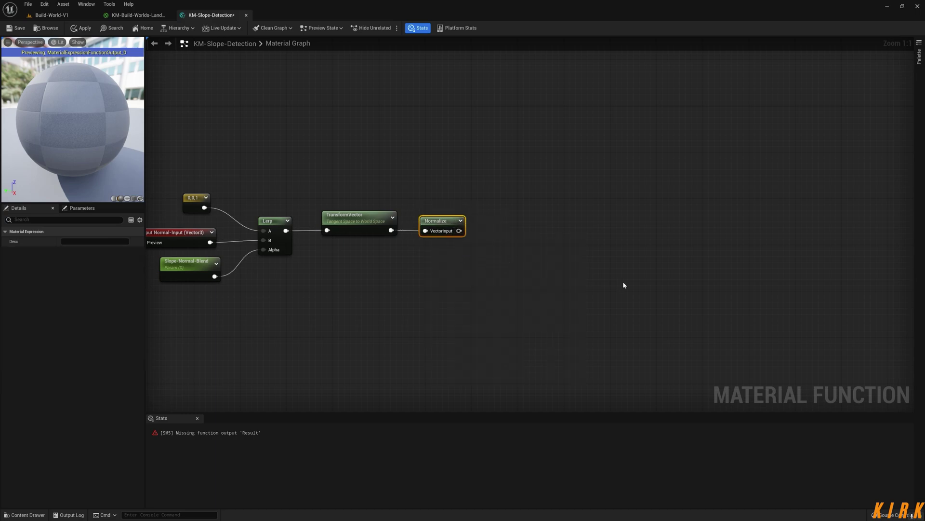
# Add a DotProduct node after Normalize, connecting Normalize to its A input and the 0,0,1 constant to its B input
pyautogui.moveTo(195, 207); pyautogui.dragTo(218, 194)
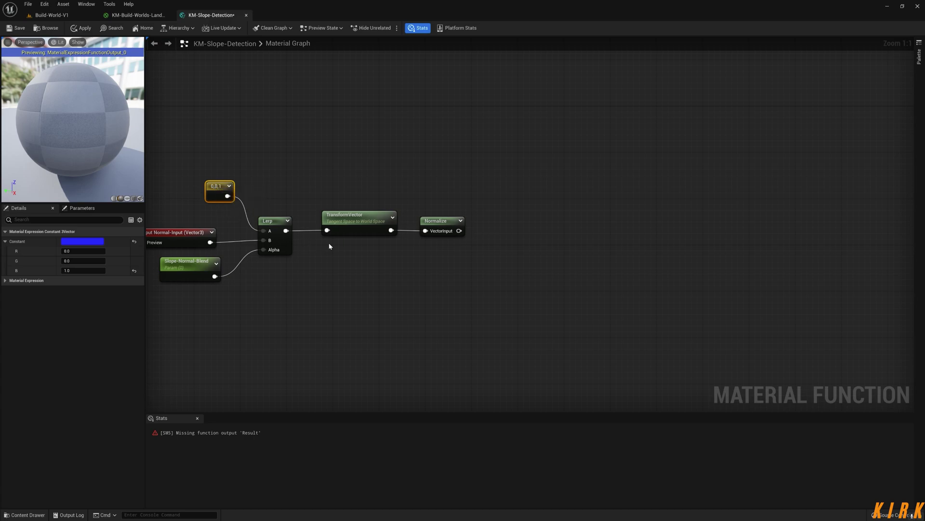
pyautogui.rightClick(519, 218)
pyautogui.write('dot')
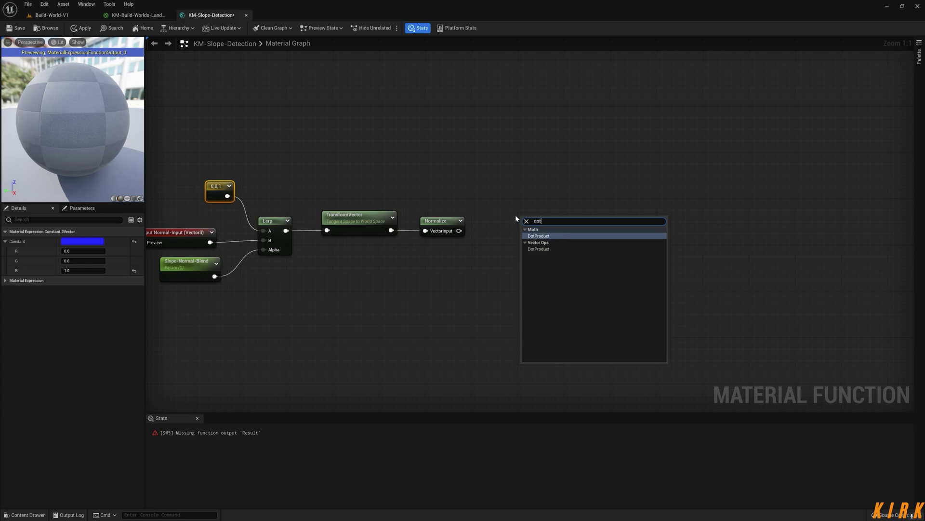
pyautogui.press('Return')
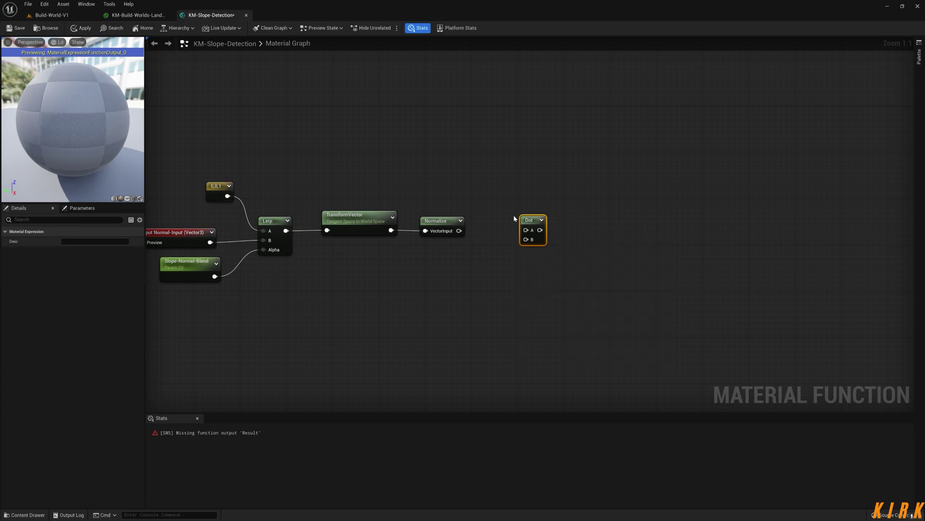
pyautogui.moveTo(535, 217); pyautogui.dragTo(504, 194)
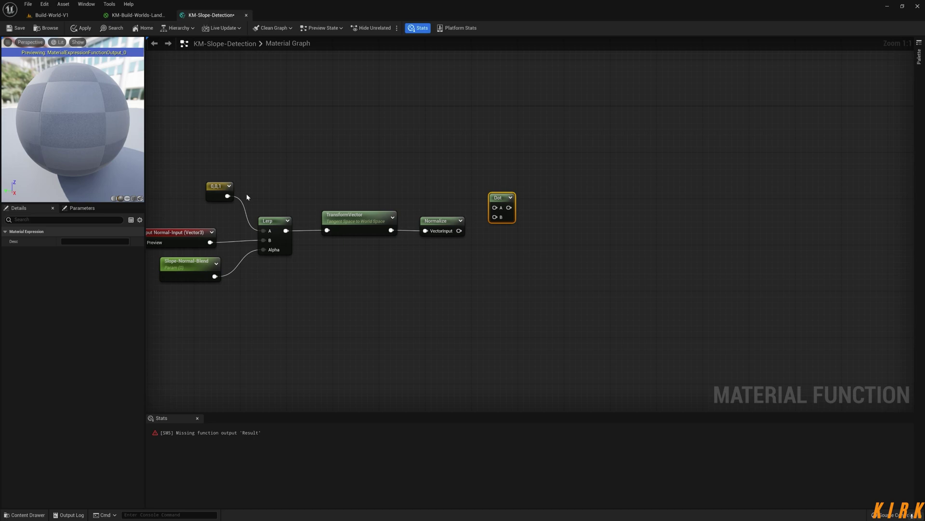
pyautogui.moveTo(227, 196); pyautogui.dragTo(510, 222)
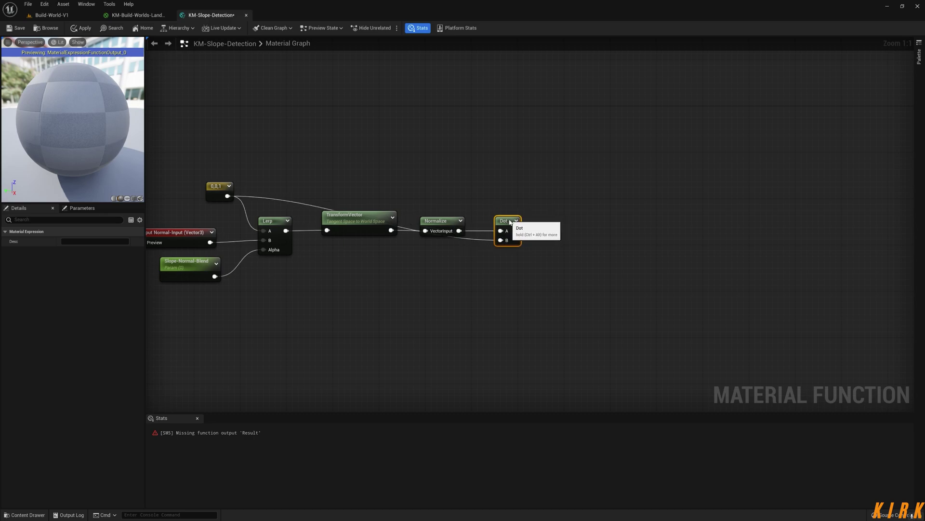
# Add a reroute point to the constant-to-Dot wire, place it just above the Dot node and level the 0,0,1 constant with it
pyautogui.moveTo(212, 190); pyautogui.dragTo(218, 184)
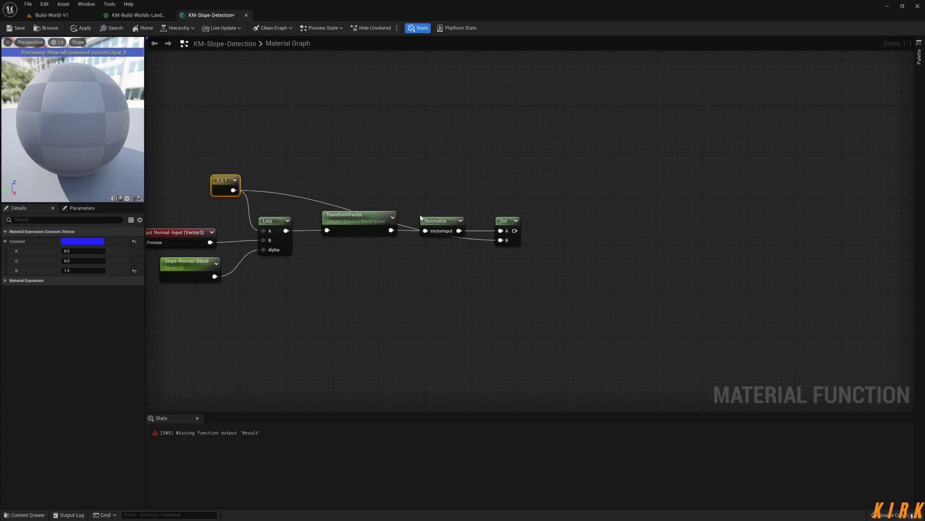
pyautogui.doubleClick(268, 191)
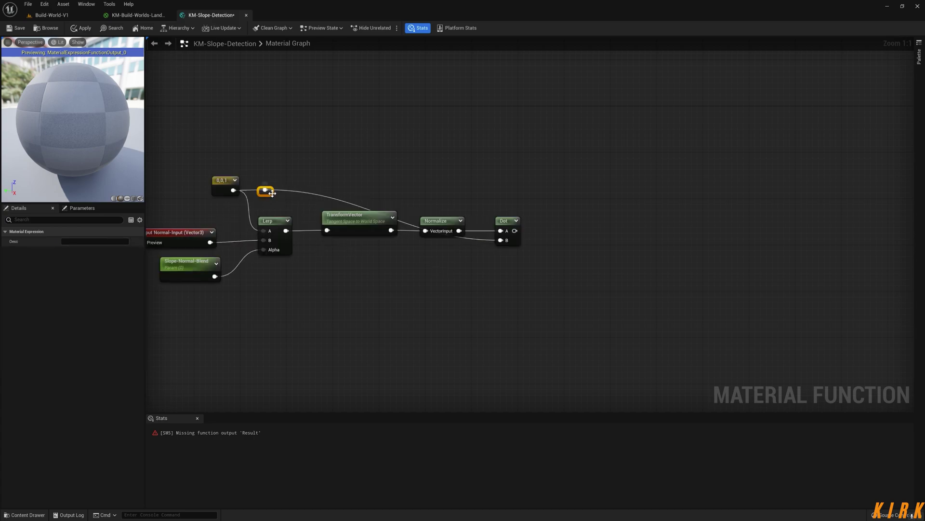
pyautogui.moveTo(269, 190); pyautogui.dragTo(485, 203)
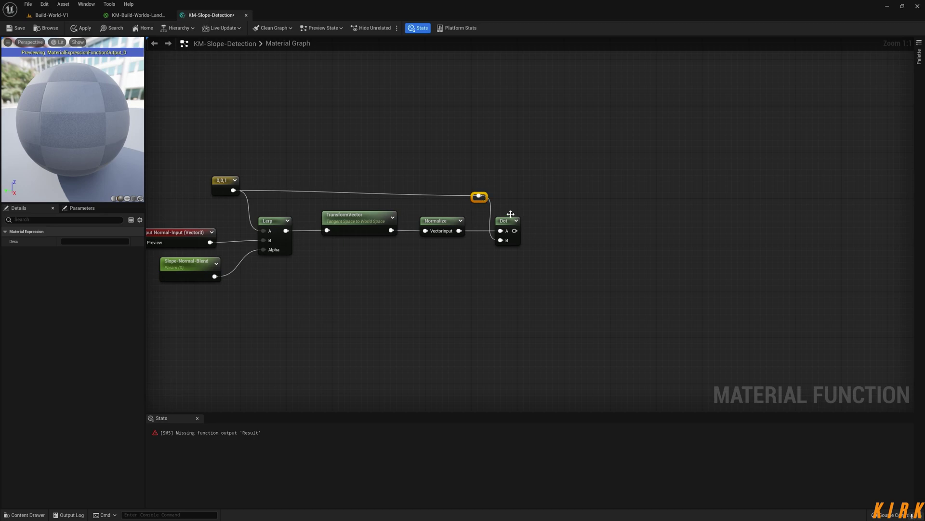
pyautogui.click(611, 238)
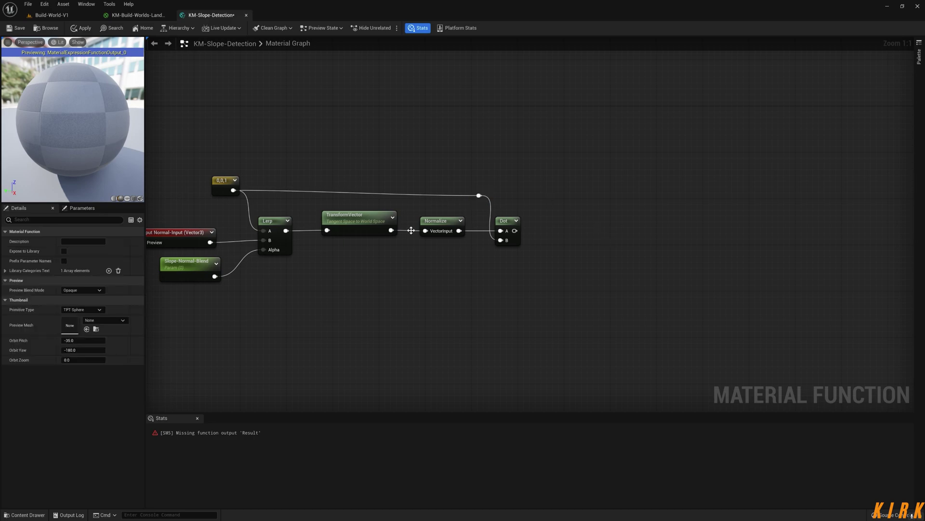
pyautogui.moveTo(223, 182); pyautogui.dragTo(223, 189)
pyautogui.click(356, 178)
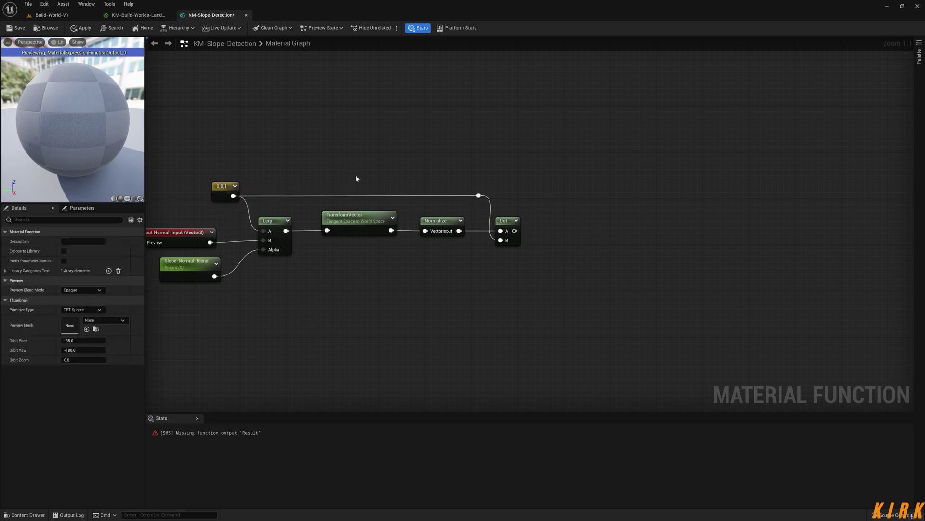
# Move the Normal-Input and Slope-Normal-Blend nodes together slightly closer to the Lerp node
pyautogui.moveTo(575, 201); pyautogui.dragTo(498, 178, button='right')
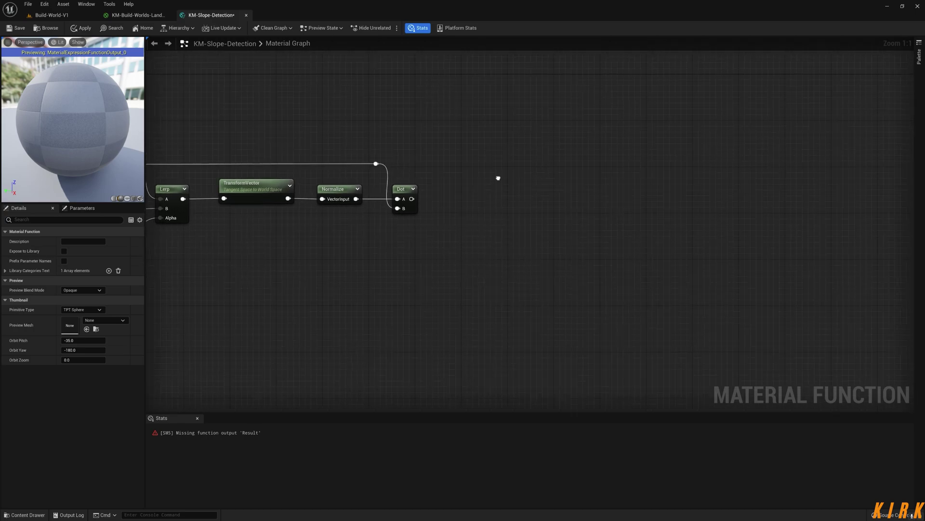
pyautogui.moveTo(447, 219); pyautogui.dragTo(575, 238, button='right')
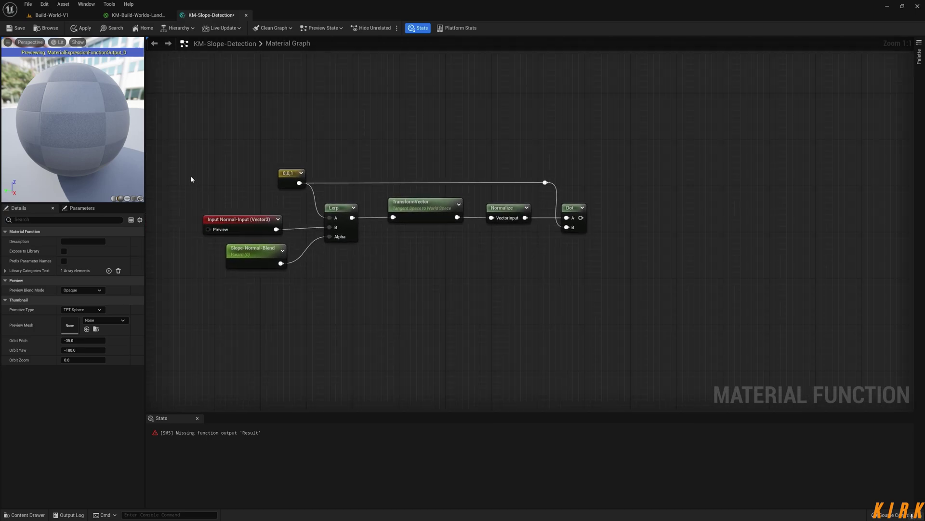
pyautogui.moveTo(190, 177); pyautogui.dragTo(284, 250)
pyautogui.click(502, 302)
pyautogui.click(507, 304)
pyautogui.moveTo(507, 304); pyautogui.dragTo(537, 307, button='right')
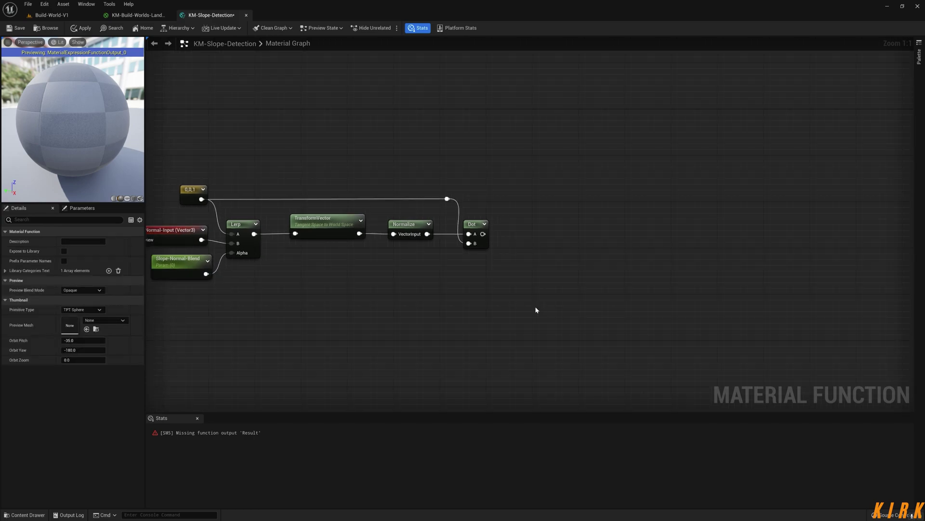
# Copy the Lerp node, place the copy above and right of the Dot node, and connect the Dot output to its Alpha
pyautogui.click(244, 240)
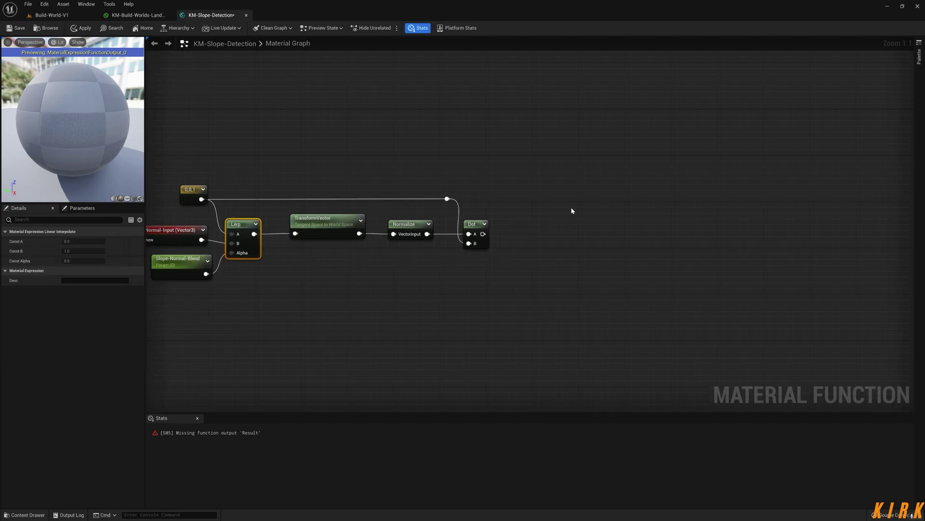
pyautogui.hotkey('ctrl', 'v')
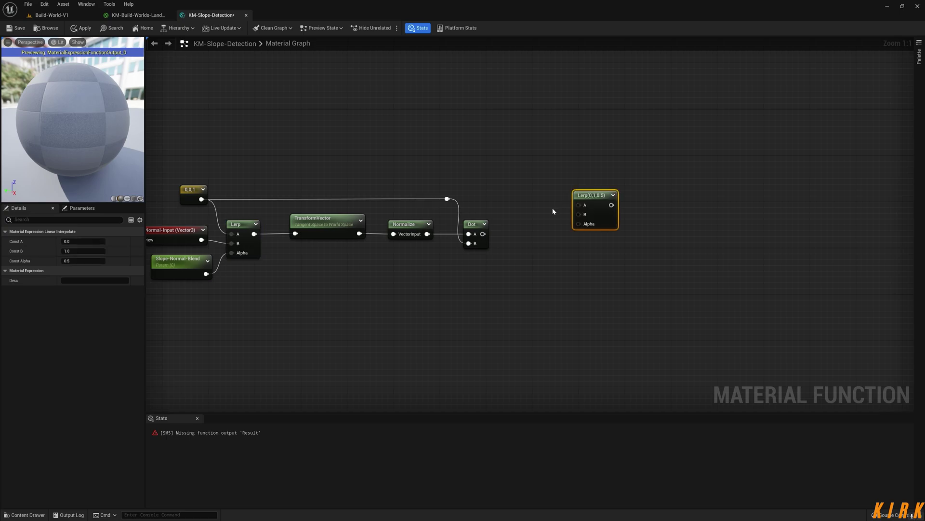
pyautogui.moveTo(584, 197); pyautogui.dragTo(555, 158)
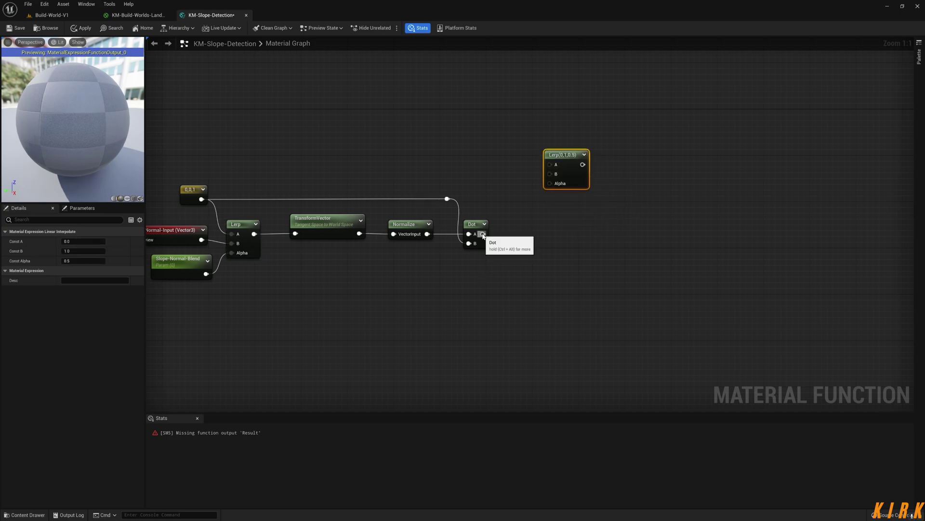
pyautogui.moveTo(483, 234); pyautogui.dragTo(554, 161)
# Add a scalar parameter named Slope-Blend-Min up and to the left of the second Lerp and set its default value to -4
pyautogui.moveTo(307, 291); pyautogui.dragTo(337, 279, button='right')
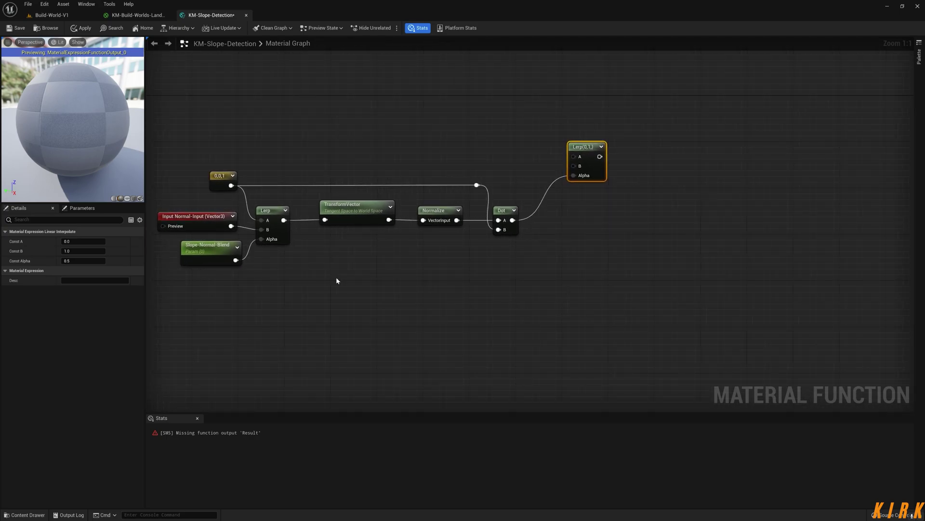
pyautogui.click(475, 129)
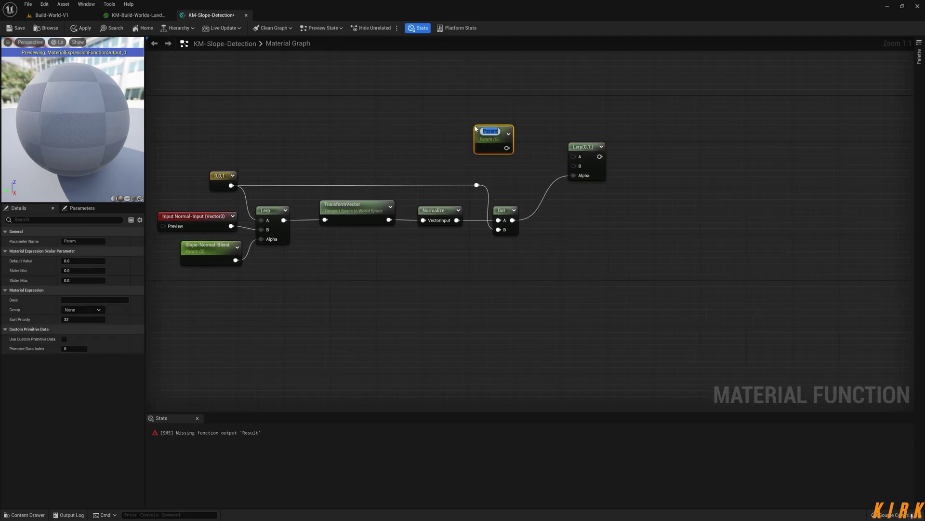
pyautogui.write('Sl')
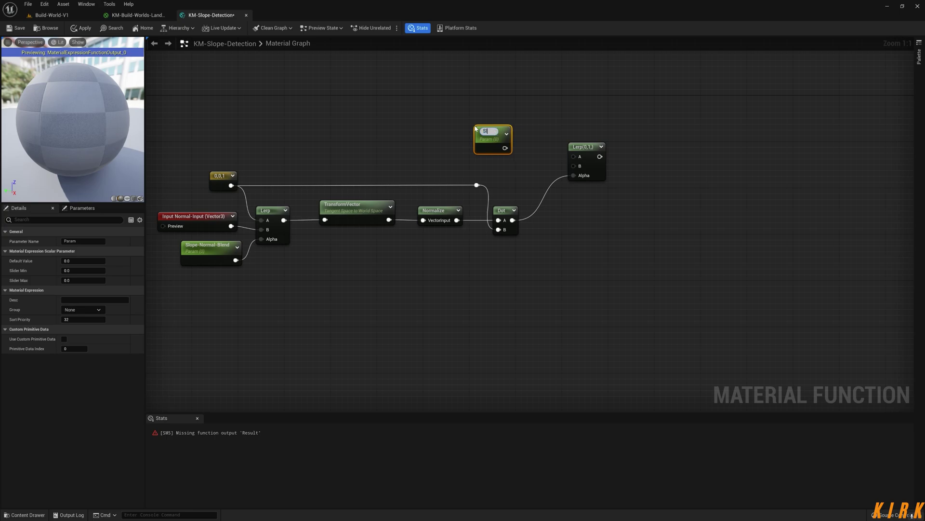
pyautogui.write('ope-B')
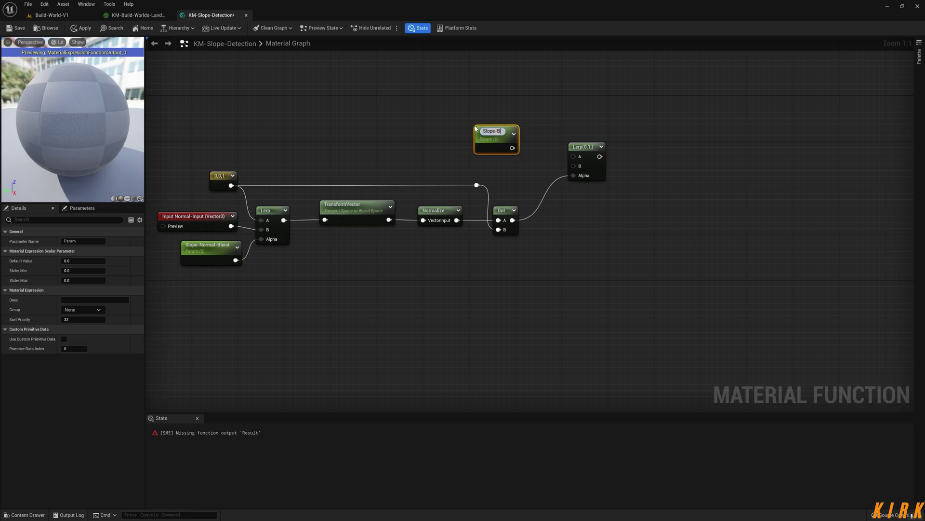
pyautogui.write('lend')
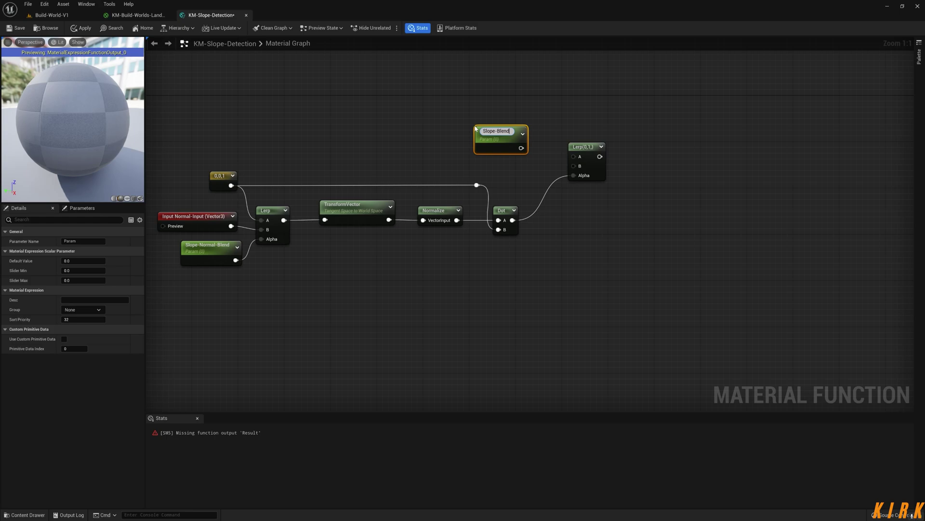
pyautogui.write('-Min')
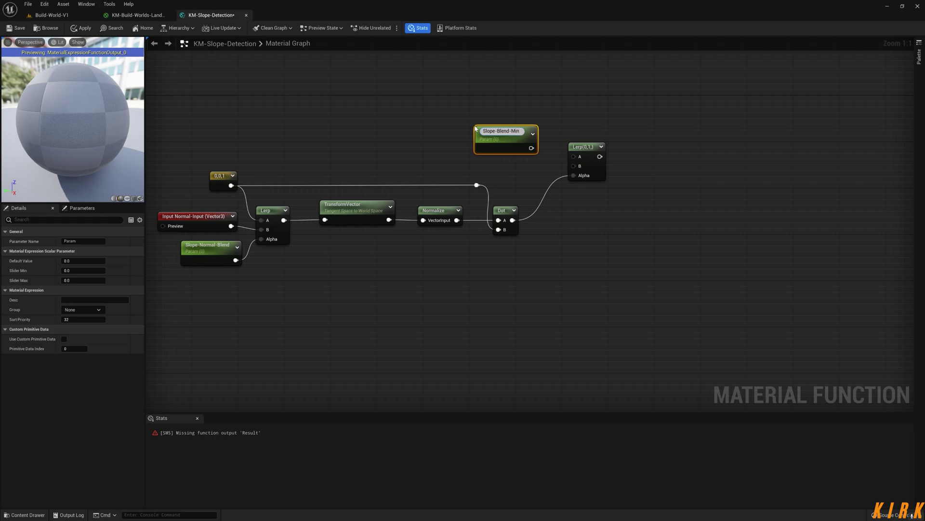
pyautogui.press('Return')
pyautogui.moveTo(504, 140); pyautogui.dragTo(503, 121)
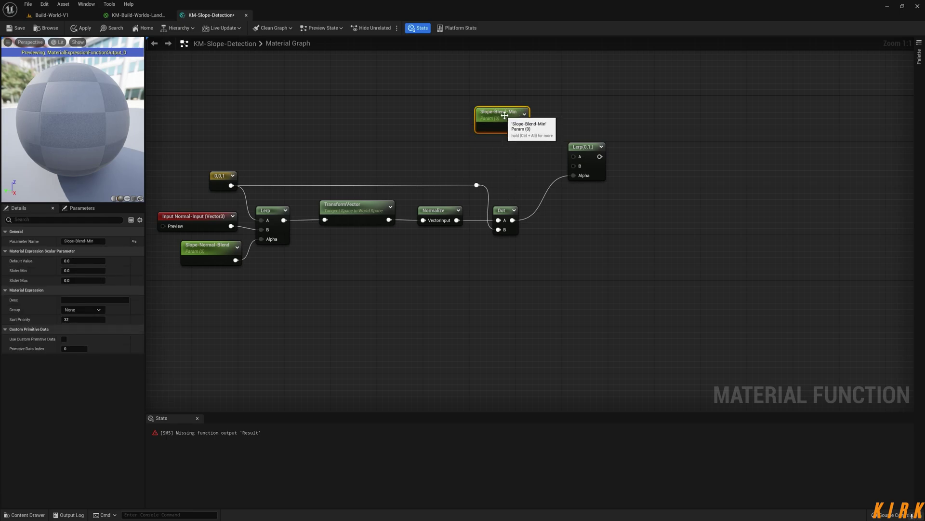
pyautogui.click(84, 261)
pyautogui.write('-4')
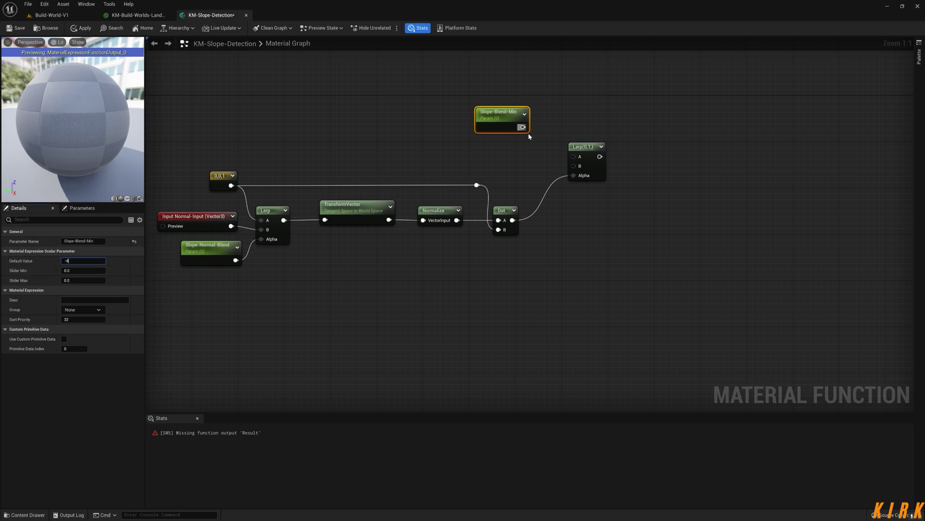
pyautogui.press('Return')
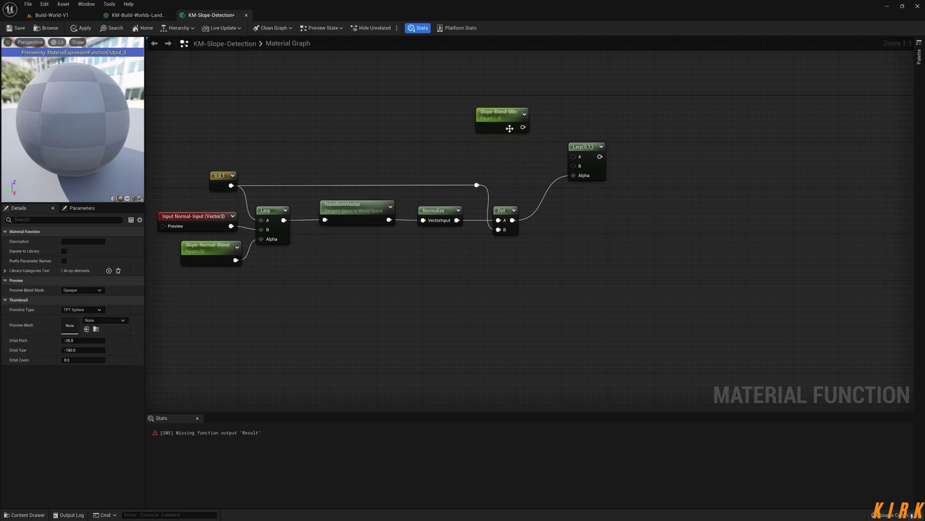
# Duplicate Slope-Blend-Min as Slope-Blend-Max with default value 2, and connect Min to the second Lerp's A and Max to its B
pyautogui.hotkey('ctrl', 'd')
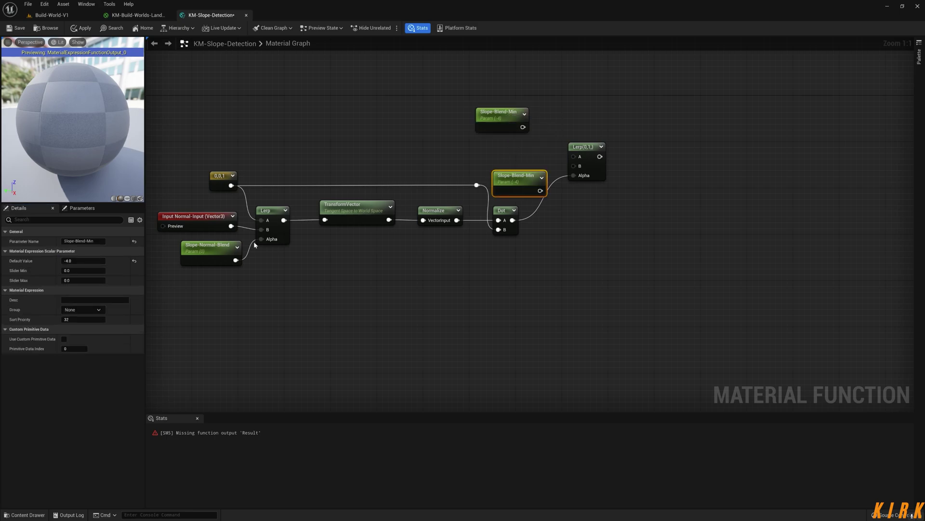
pyautogui.doubleClick(92, 241)
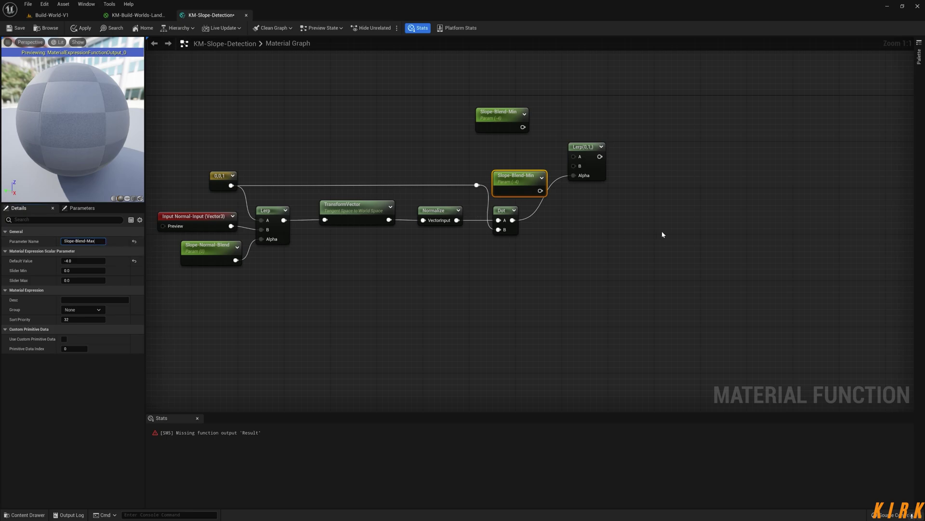
pyautogui.press('Tab')
pyautogui.moveTo(525, 177); pyautogui.dragTo(573, 165)
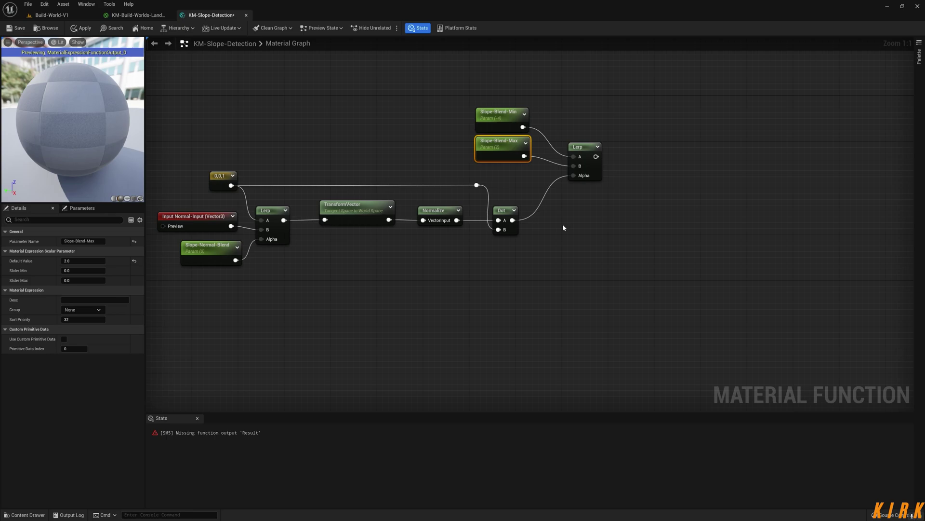
# Assign Slope-Blend-Min and Slope-Blend-Max to the Slope-Detection group, with sort priorities 2 and 3 respectively
pyautogui.moveTo(454, 95); pyautogui.dragTo(533, 175)
pyautogui.click(97, 311)
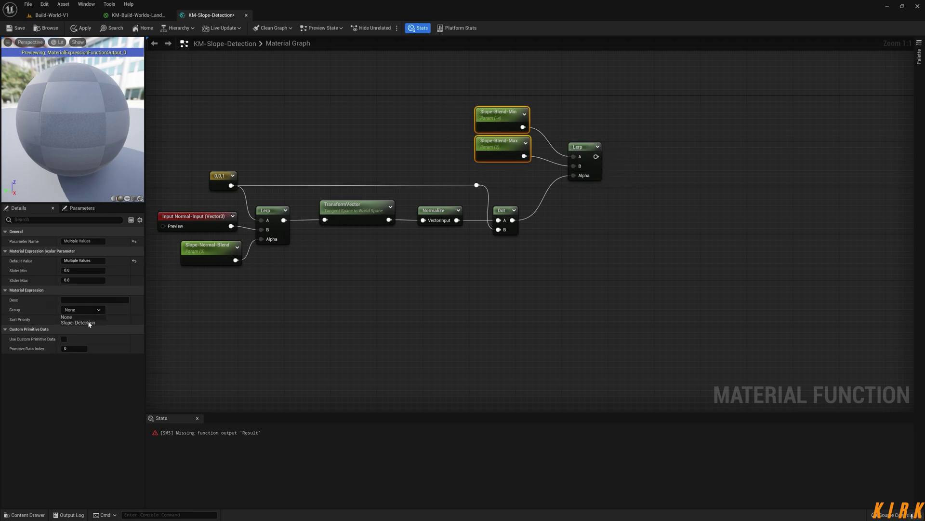
pyautogui.click(78, 322)
pyautogui.click(212, 258)
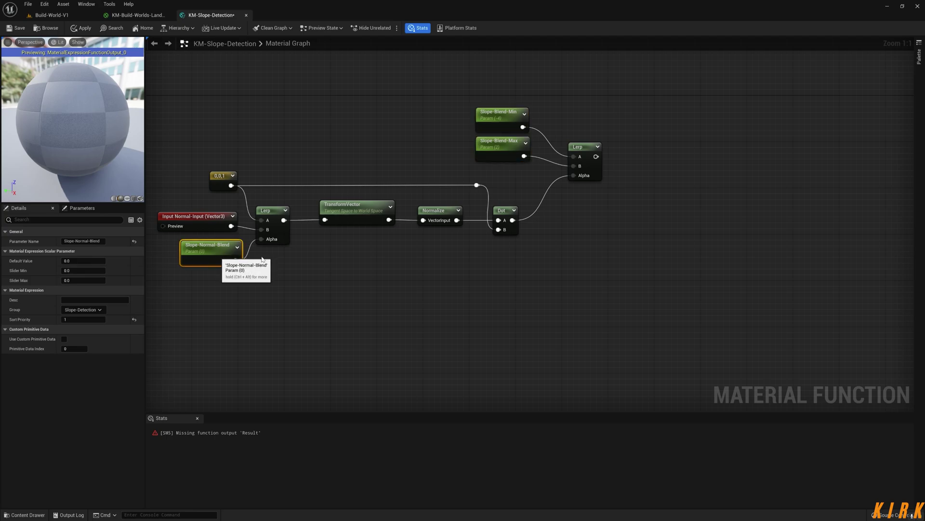
pyautogui.click(506, 125)
pyautogui.click(83, 319)
pyautogui.write('2')
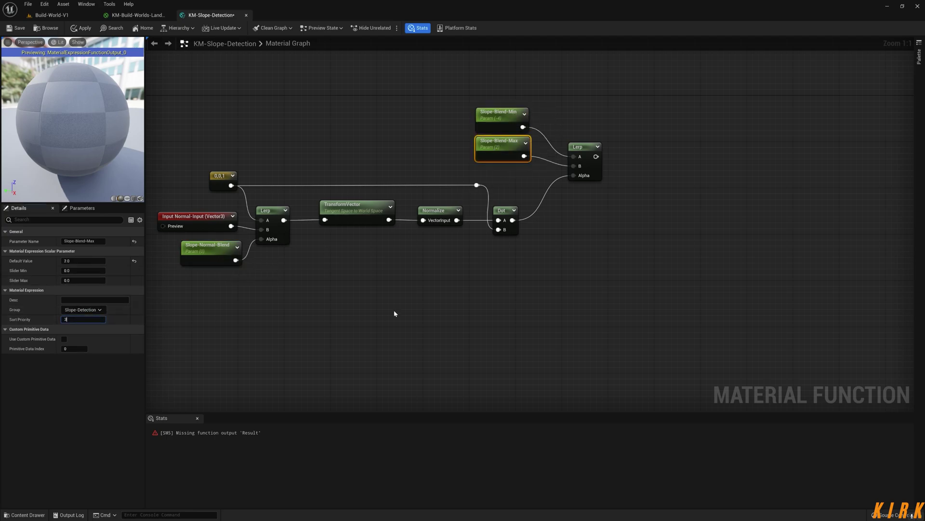
pyautogui.click(643, 251)
# Move the second Lerp and its Slope-Blend-Min and Slope-Blend-Max parameters right, leaving room after the Dot node
pyautogui.moveTo(643, 251); pyautogui.dragTo(518, 246, button='right')
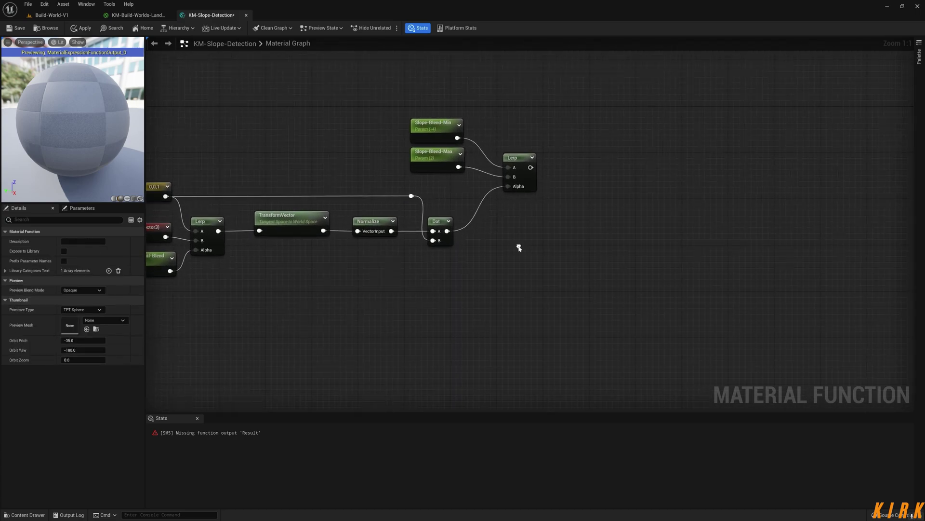
pyautogui.moveTo(626, 229); pyautogui.dragTo(560, 240, button='right')
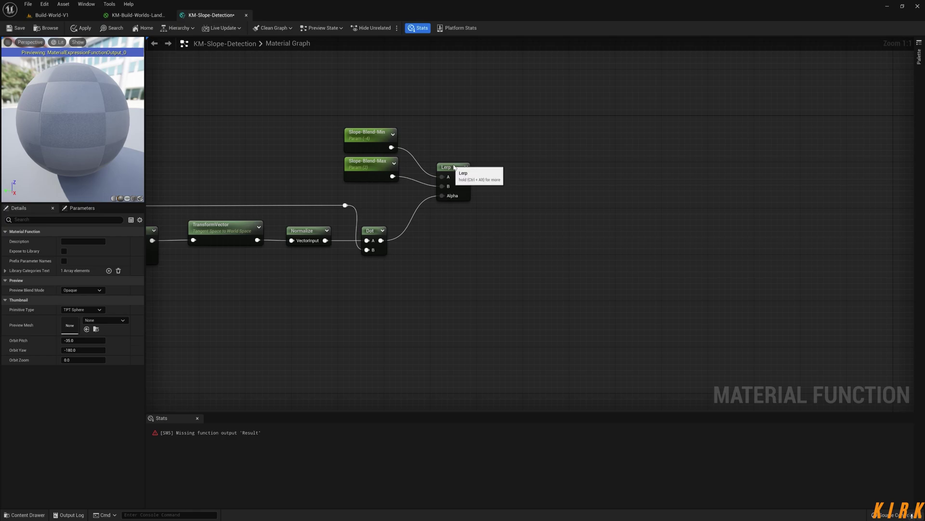
pyautogui.moveTo(452, 162); pyautogui.dragTo(533, 168)
pyautogui.moveTo(381, 107); pyautogui.dragTo(431, 154)
pyautogui.click(469, 229)
pyautogui.moveTo(469, 230); pyautogui.dragTo(477, 252, button='right')
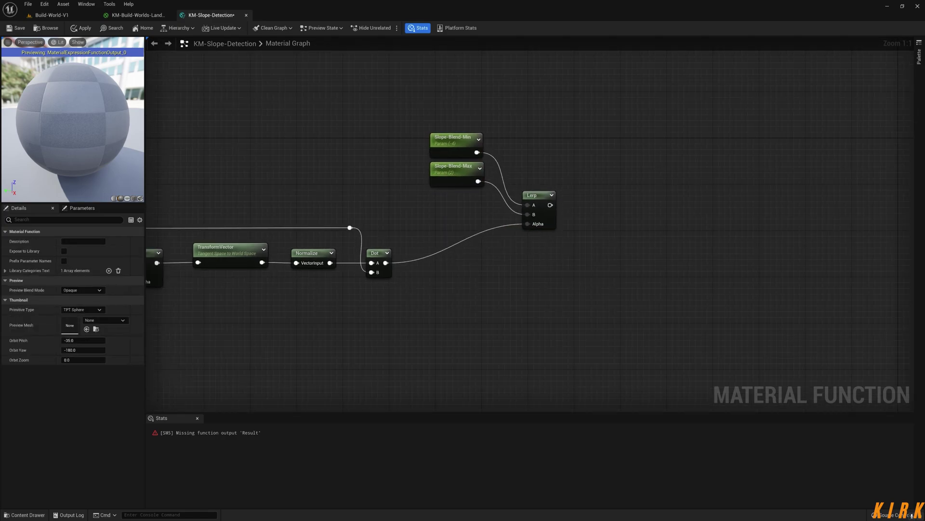
# Add a ConstantBiasScale node and wire it between the Dot output and the second Lerp's Alpha, level with Dot
pyautogui.rightClick(414, 242)
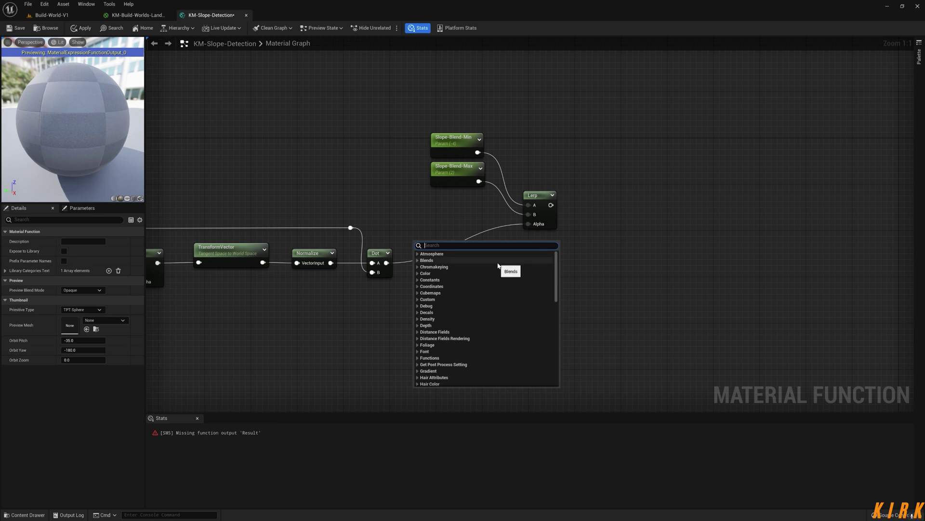
pyautogui.write('bias')
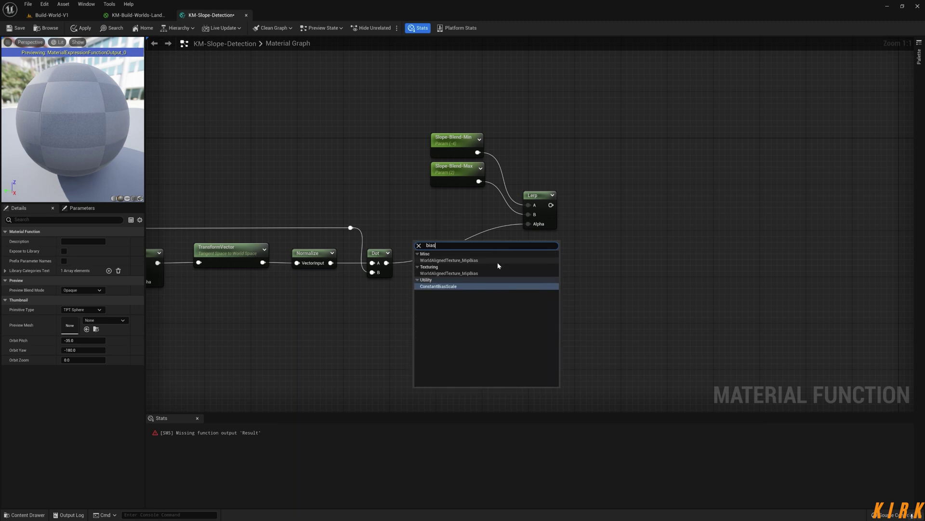
pyautogui.press('Return')
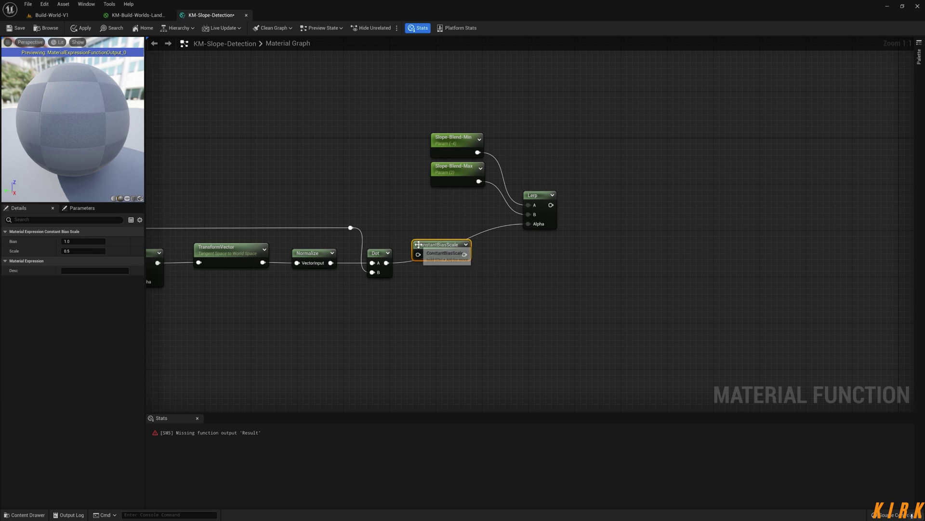
pyautogui.moveTo(440, 245); pyautogui.dragTo(446, 247)
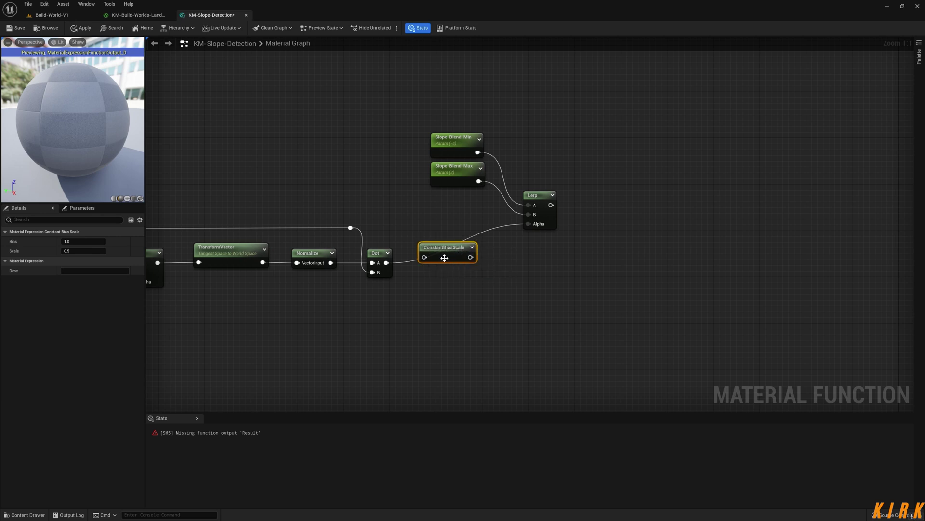
pyautogui.hotkey('ctrl', 'alt')
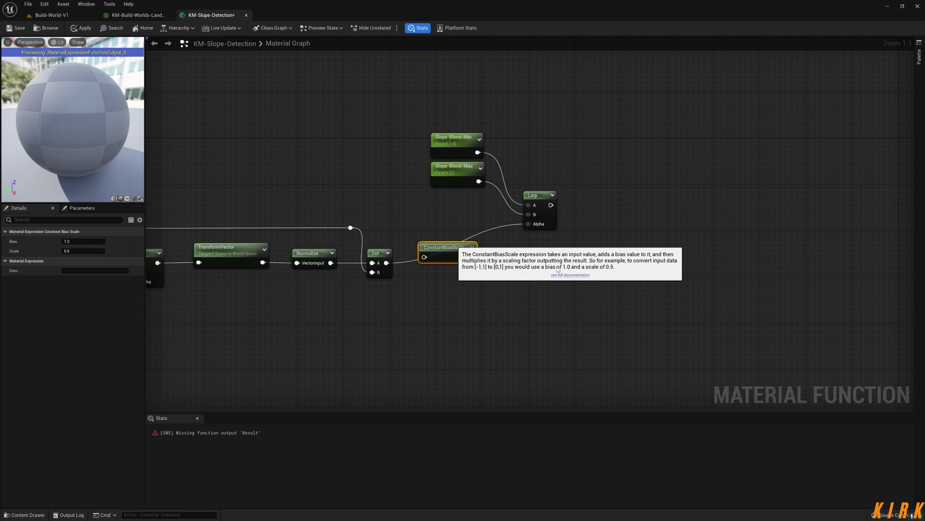
pyautogui.click(443, 287)
pyautogui.moveTo(387, 262); pyautogui.dragTo(529, 224)
pyautogui.moveTo(460, 257); pyautogui.dragTo(449, 263)
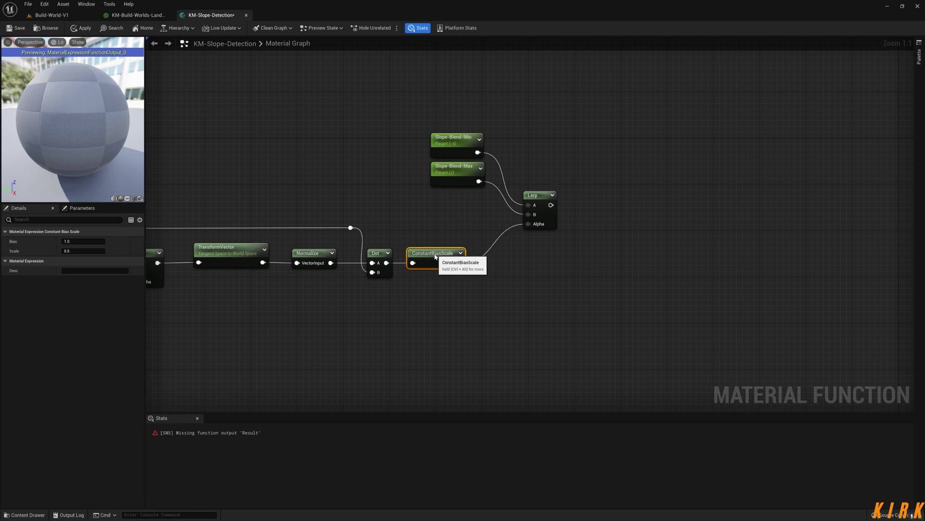
# Place Slope-Blend-Min and Slope-Blend-Max directly above ConstantBiasScale and move the second Lerp closer to them
pyautogui.moveTo(476, 107); pyautogui.dragTo(444, 178)
pyautogui.moveTo(475, 172); pyautogui.dragTo(451, 212)
pyautogui.moveTo(300, 271); pyautogui.dragTo(430, 266, button='right')
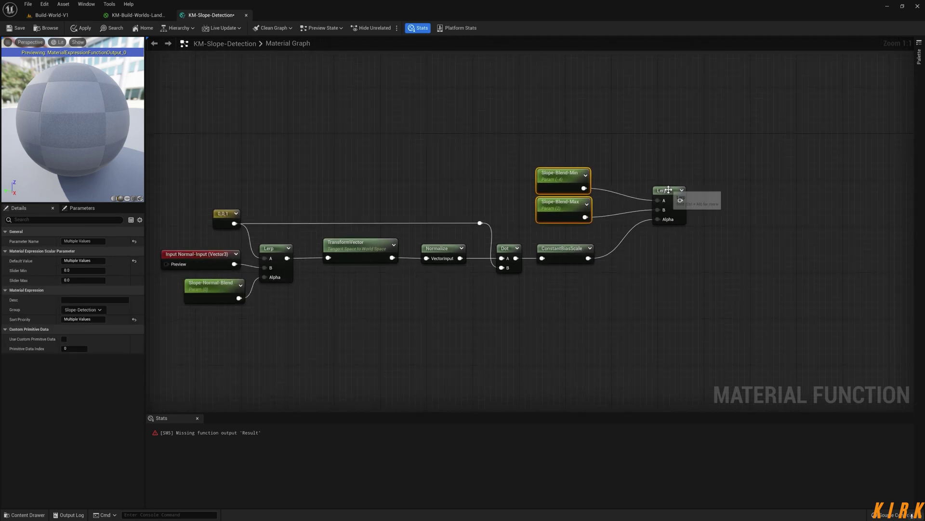
pyautogui.moveTo(667, 191); pyautogui.dragTo(644, 214)
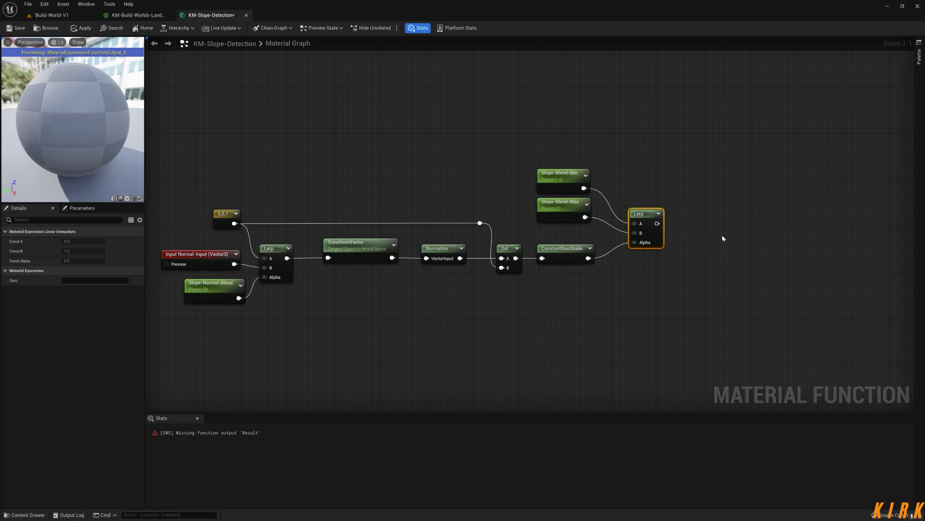
# Add a CheapContrast node right of the second Lerp and connect the Lerp output to its In
pyautogui.moveTo(723, 238); pyautogui.dragTo(592, 201, button='right')
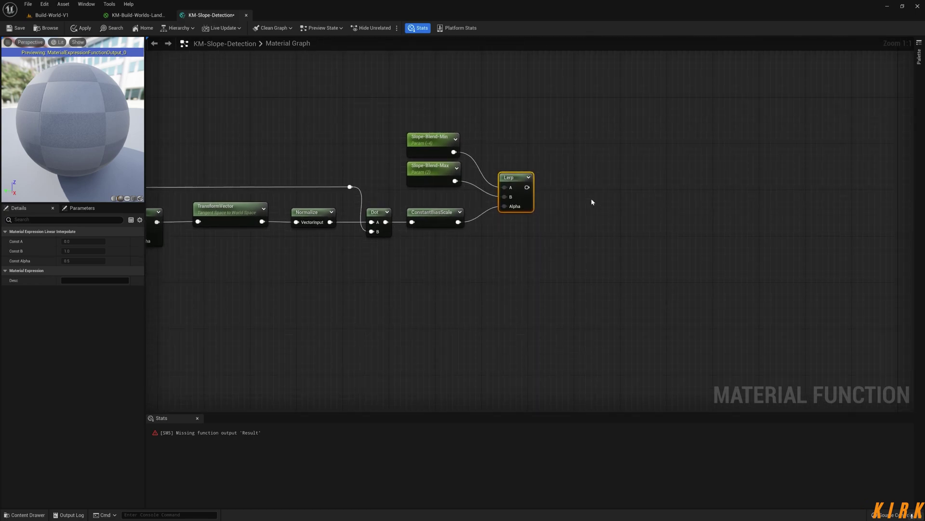
pyautogui.rightClick(592, 201)
pyautogui.write('contra')
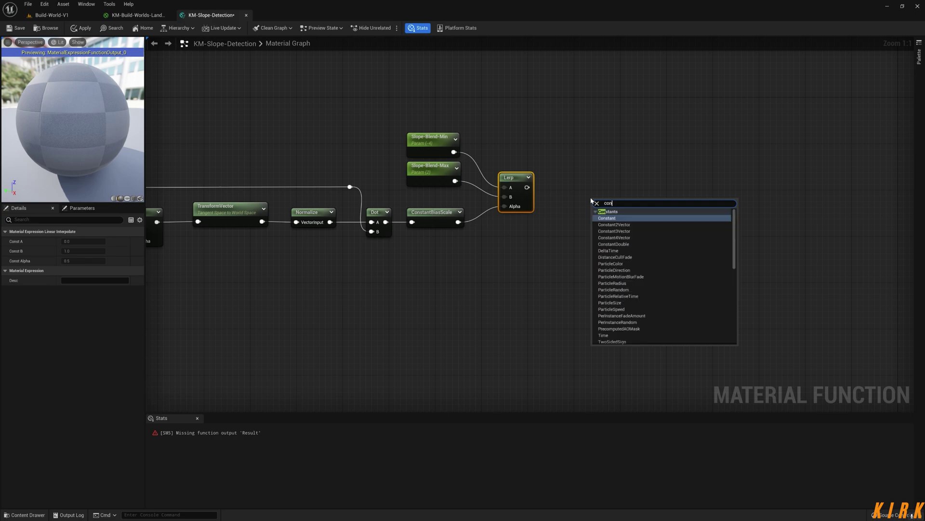
pyautogui.press('Up')
pyautogui.press('Up')
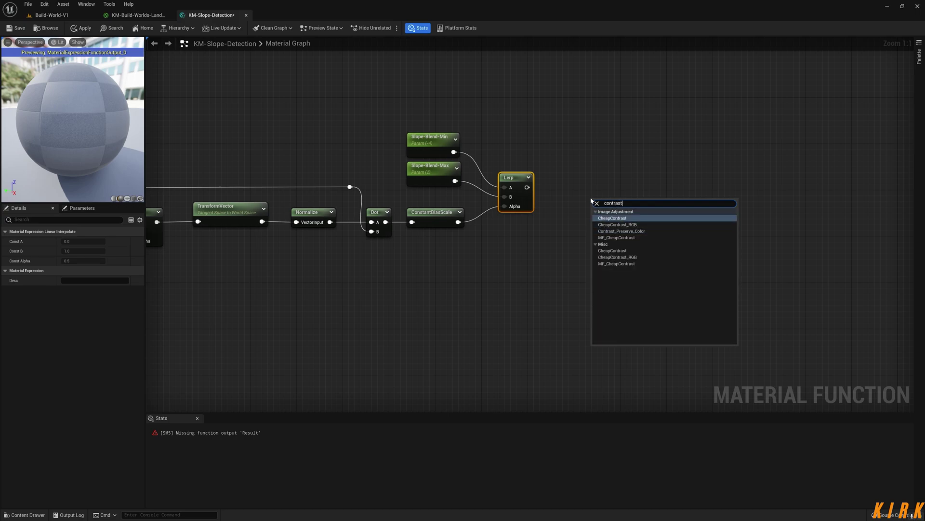
pyautogui.press('Return')
pyautogui.moveTo(617, 202); pyautogui.dragTo(611, 189)
pyautogui.moveTo(527, 187); pyautogui.dragTo(607, 195)
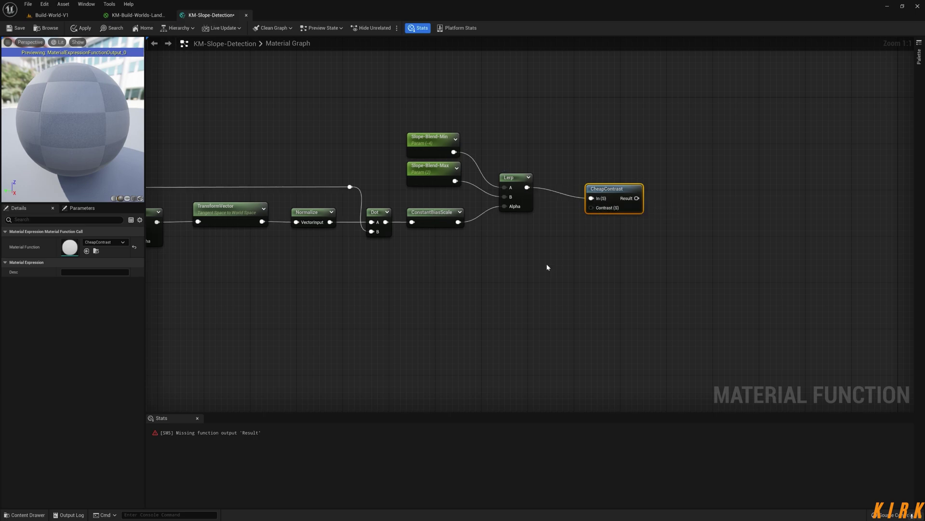
# Duplicate the Slope-Normal-Blend parameter below the second Lerp and rename the copy Slope-Normal-Blend-Contrast
pyautogui.moveTo(548, 265); pyautogui.dragTo(643, 252, button='right')
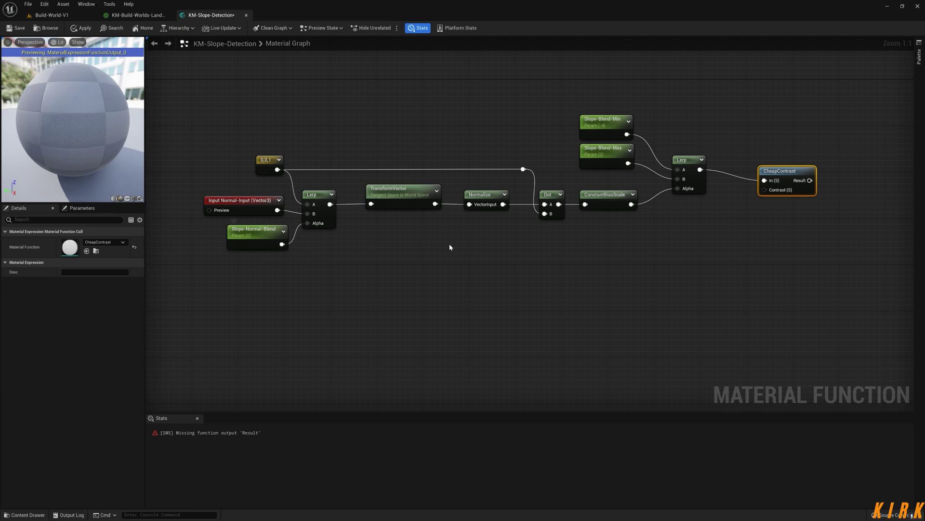
pyautogui.moveTo(501, 247); pyautogui.dragTo(424, 241, button='right')
pyautogui.click(187, 236)
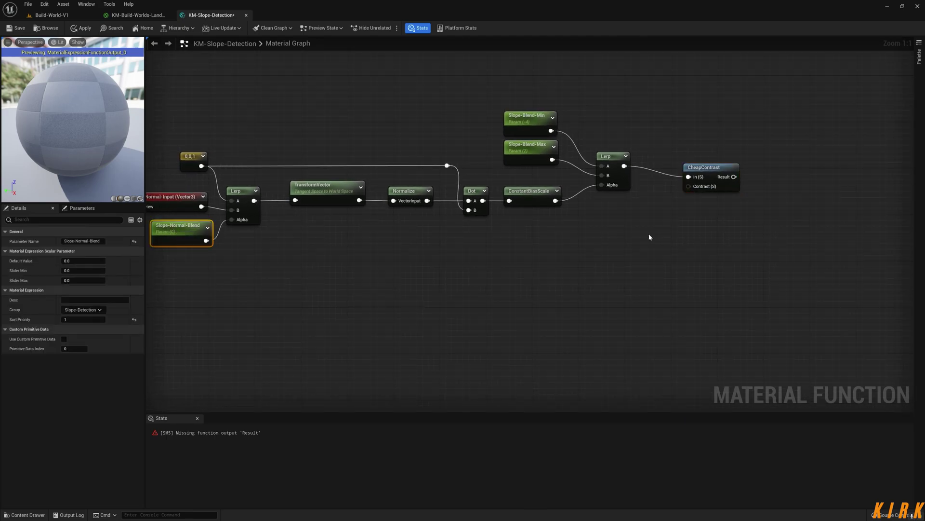
pyautogui.hotkey('ctrl', 'c')
pyautogui.hotkey('ctrl', 'v')
pyautogui.click(93, 243)
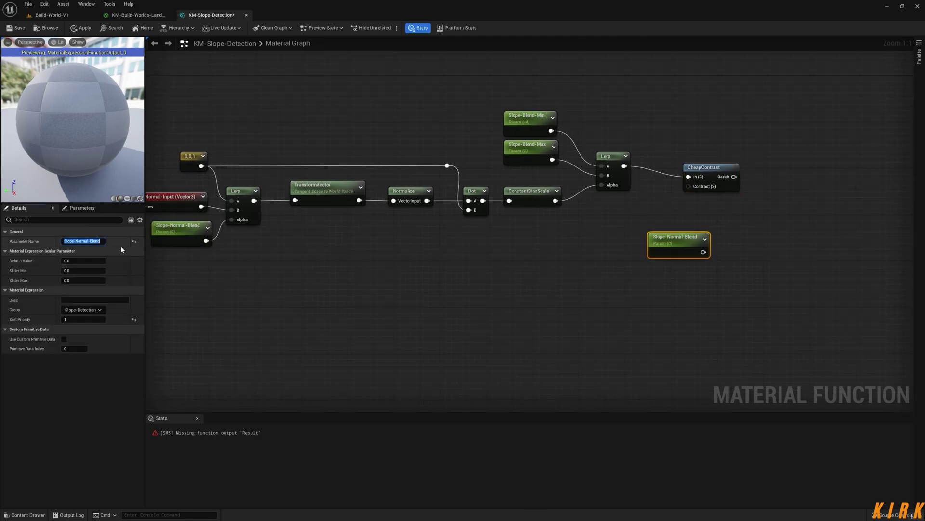
pyautogui.press('Right')
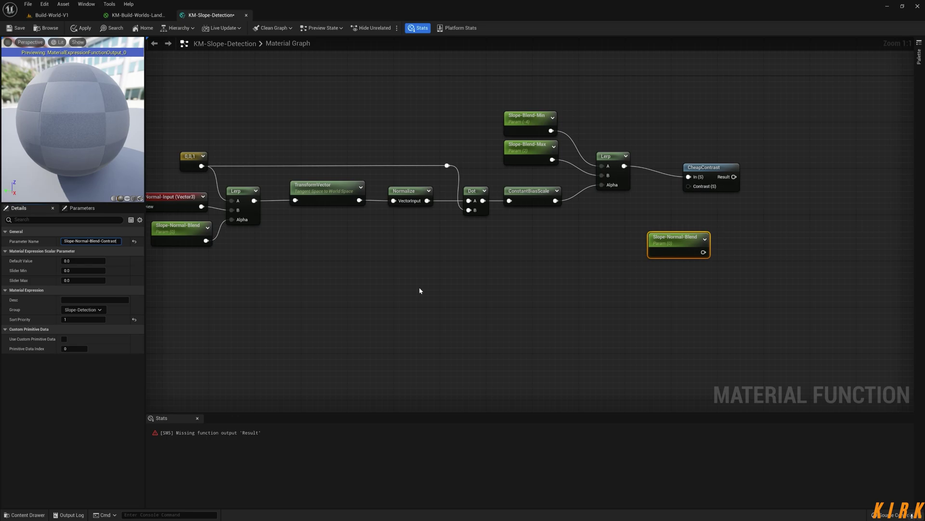
# Set Slope-Normal-Blend-Contrast's default value to 1 and move it just below and right of ConstantBiasScale
pyautogui.click(83, 260)
pyautogui.write('1')
pyautogui.press('Return')
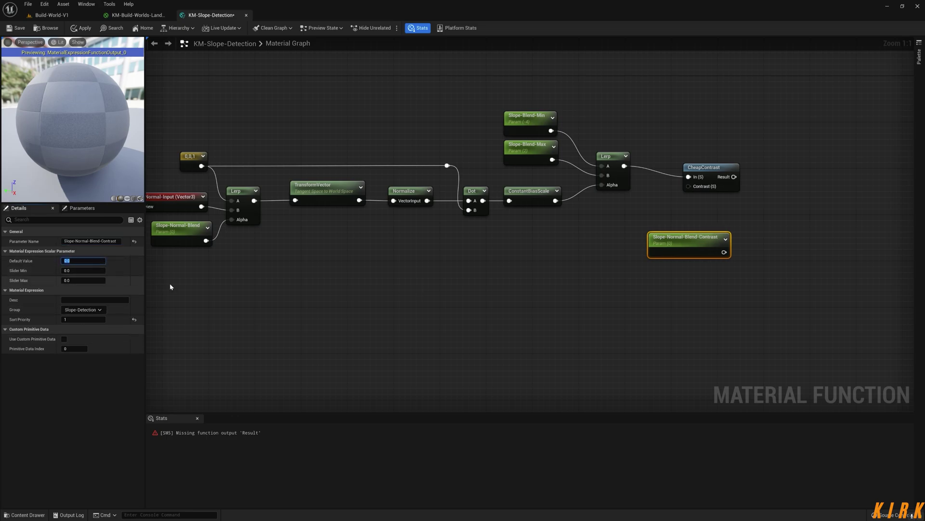
pyautogui.moveTo(685, 243); pyautogui.dragTo(603, 226)
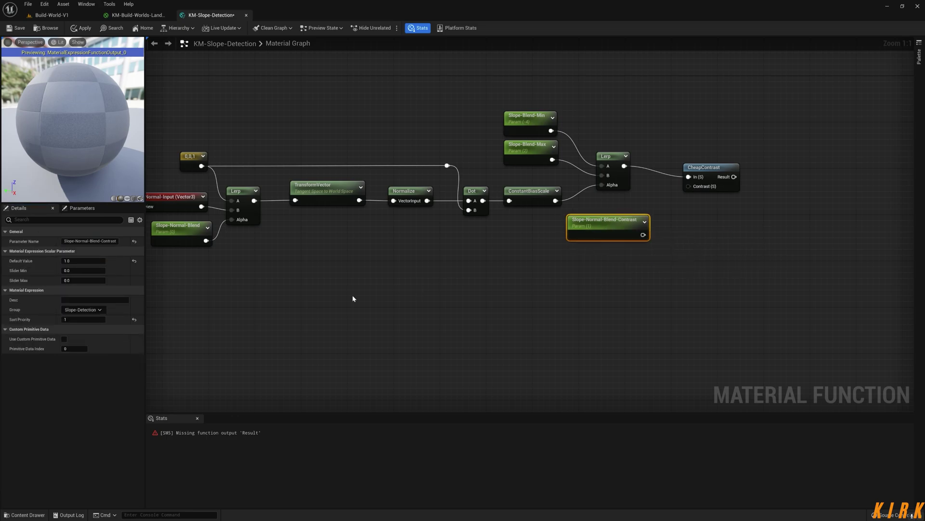
pyautogui.click(102, 309)
pyautogui.click(96, 316)
pyautogui.click(413, 319)
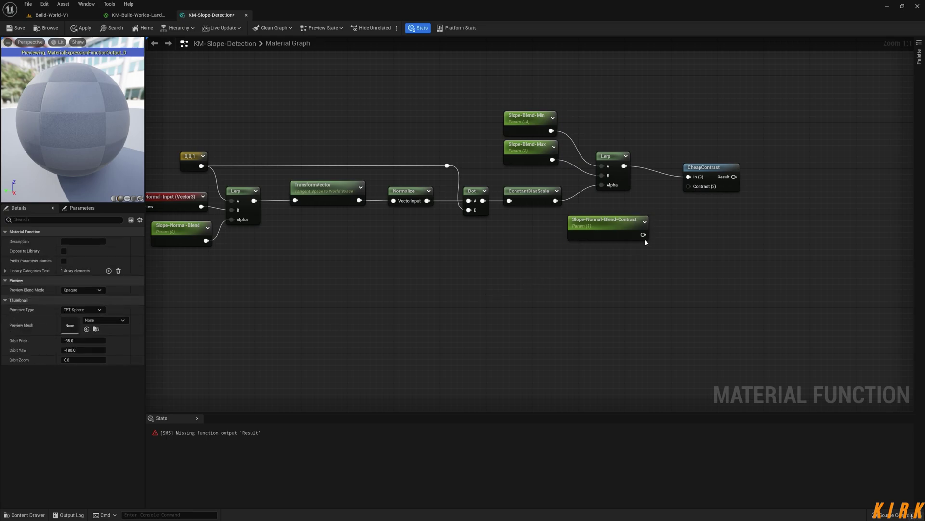
# Connect Slope-Normal-Blend-Contrast to CheapContrast's Contrast input and move CheapContrast farther up and right
pyautogui.moveTo(642, 235); pyautogui.dragTo(689, 186)
pyautogui.moveTo(810, 200); pyautogui.dragTo(513, 214, button='right')
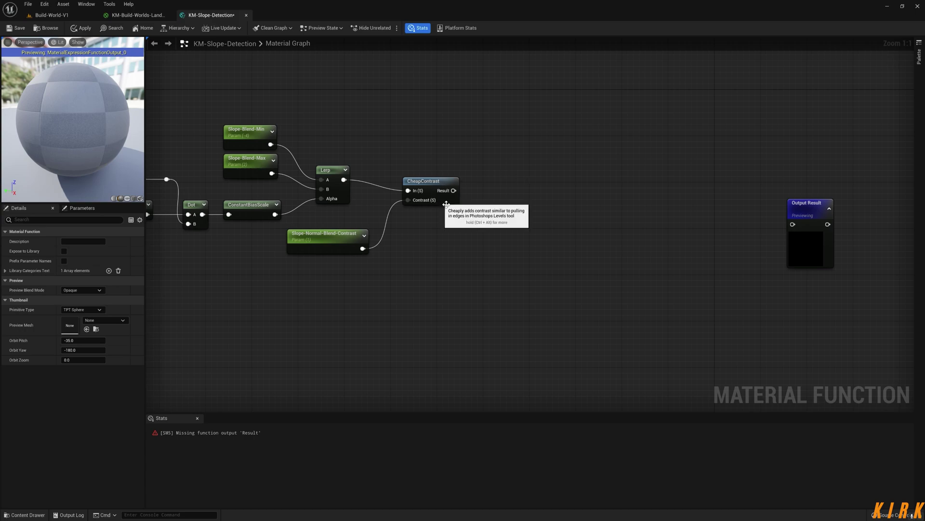
pyautogui.moveTo(459, 194); pyautogui.dragTo(524, 201)
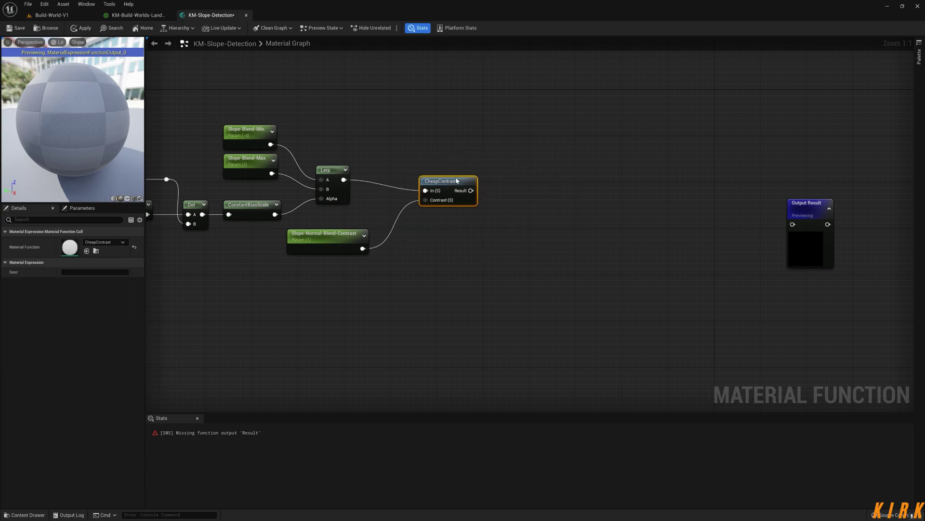
pyautogui.moveTo(457, 181); pyautogui.dragTo(546, 210)
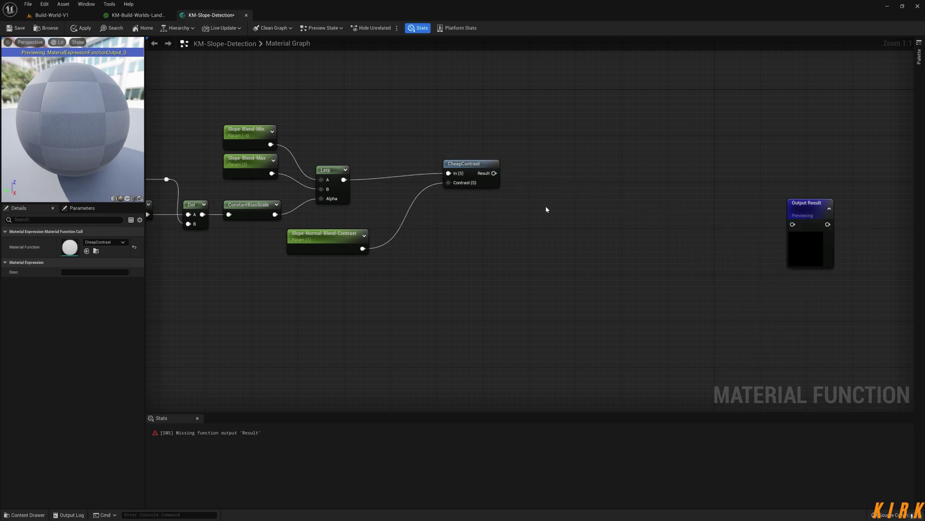
# Delete the CheapContrast node and add a HeightLerp node in its place
pyautogui.moveTo(555, 117); pyautogui.dragTo(408, 236)
pyautogui.press('Delete')
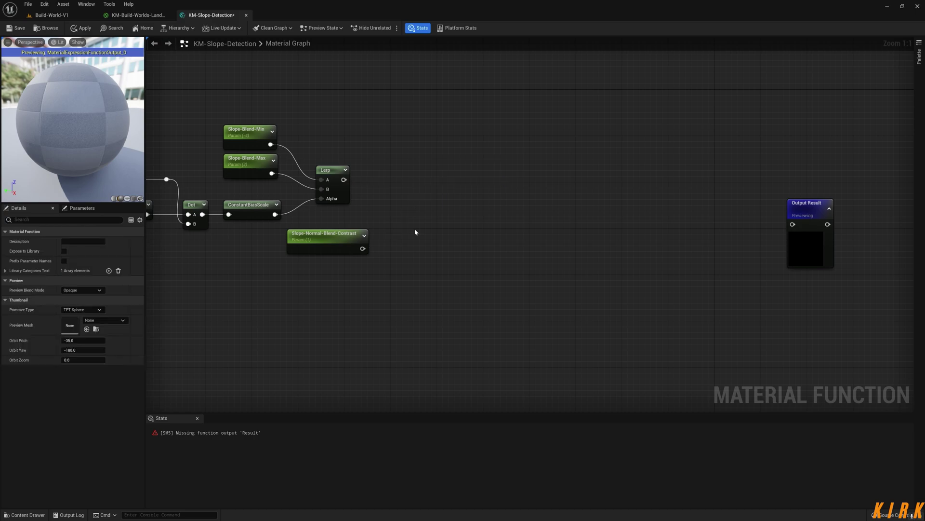
pyautogui.rightClick(441, 186)
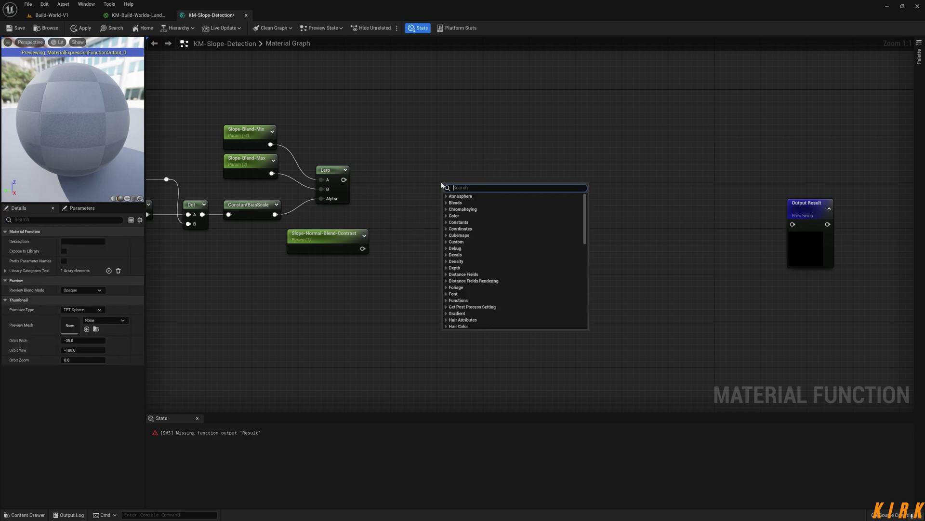
pyautogui.write('height')
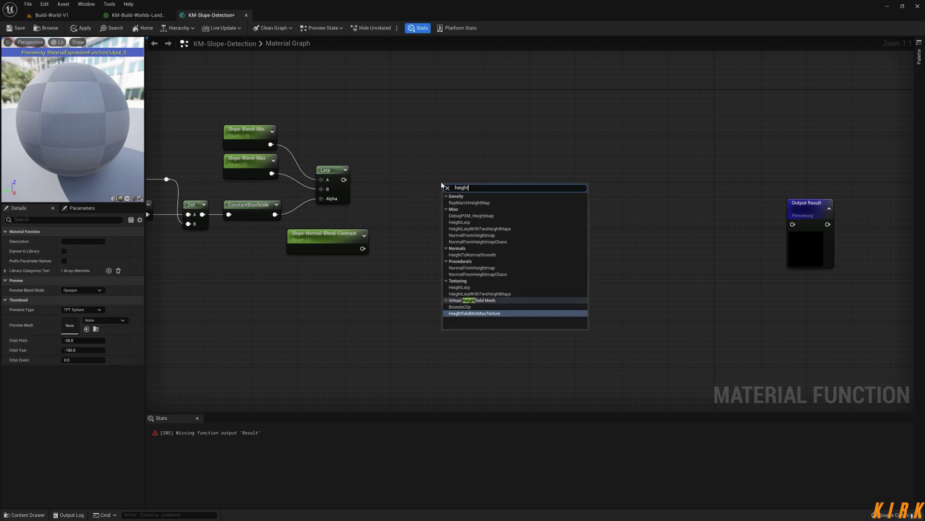
pyautogui.press('Up')
pyautogui.press('Up')
pyautogui.press('Up')
pyautogui.press('Up')
pyautogui.press('Up')
pyautogui.press('Up')
pyautogui.press('Up')
pyautogui.press('Up')
pyautogui.press('Up')
pyautogui.press('Up')
pyautogui.press('Up')
pyautogui.press('Up')
pyautogui.press('Up')
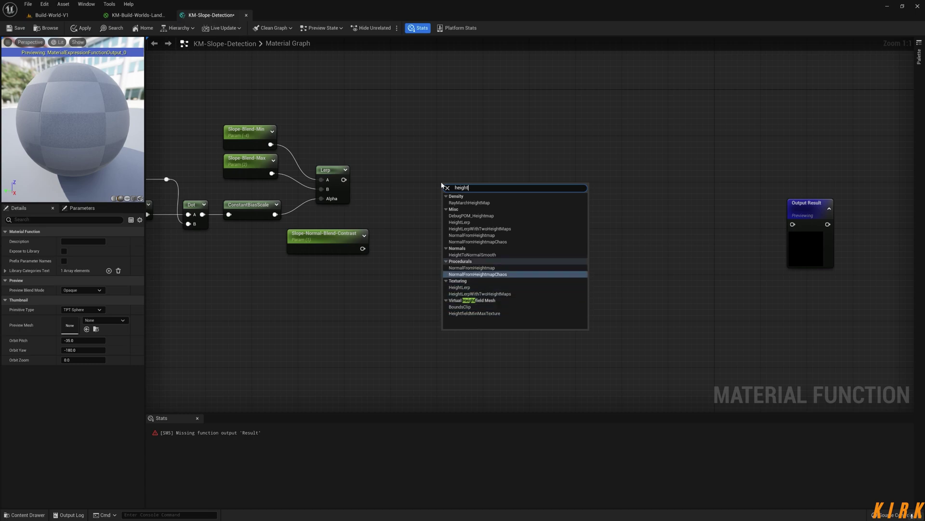
pyautogui.press('Up')
pyautogui.press('Return')
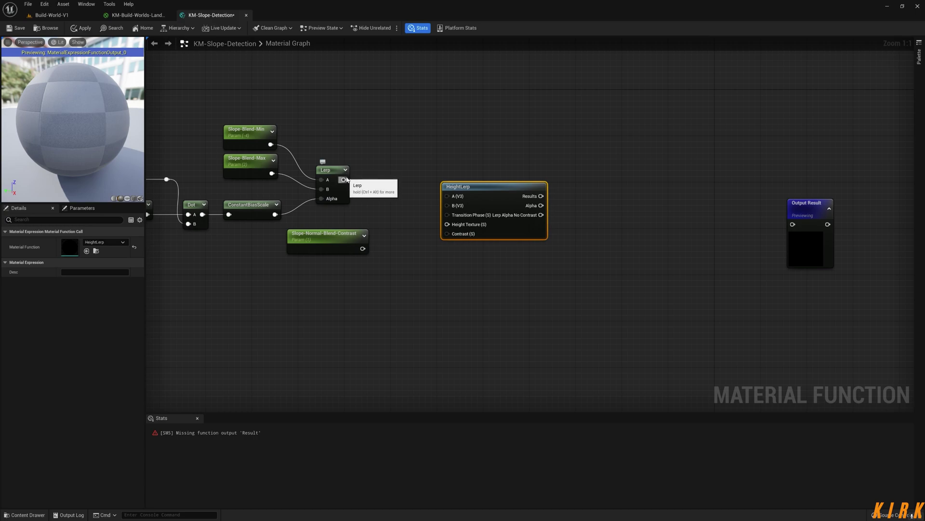
# Connect the second Lerp to HeightLerp's Height Texture, Slope-Normal-Blend-Contrast to its Contrast, and its Alpha to Output Result
pyautogui.moveTo(343, 179); pyautogui.dragTo(447, 224)
pyautogui.moveTo(362, 248); pyautogui.dragTo(448, 233)
pyautogui.moveTo(497, 189); pyautogui.dragTo(540, 171)
pyautogui.moveTo(451, 262); pyautogui.dragTo(505, 289, button='right')
# Shift the 0,0,1 constant slightly right and move Normal-Input up and right, lining both up with Slope-Normal-Blend beside the first Lerp
pyautogui.scroll(-3, 668, 314)
pyautogui.scroll(2, 505, 289)
pyautogui.moveTo(347, 280); pyautogui.dragTo(384, 292, button='right')
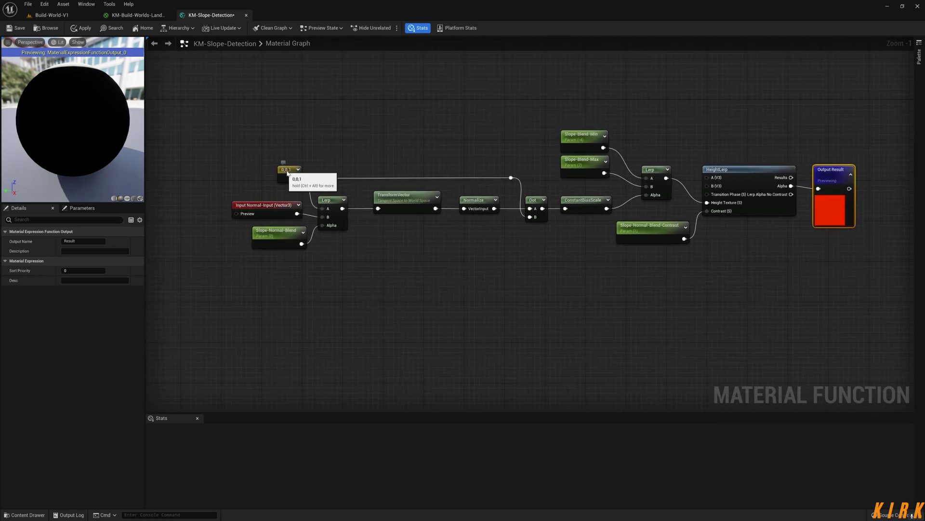
pyautogui.moveTo(295, 173); pyautogui.dragTo(299, 172)
pyautogui.moveTo(280, 211); pyautogui.dragTo(285, 206)
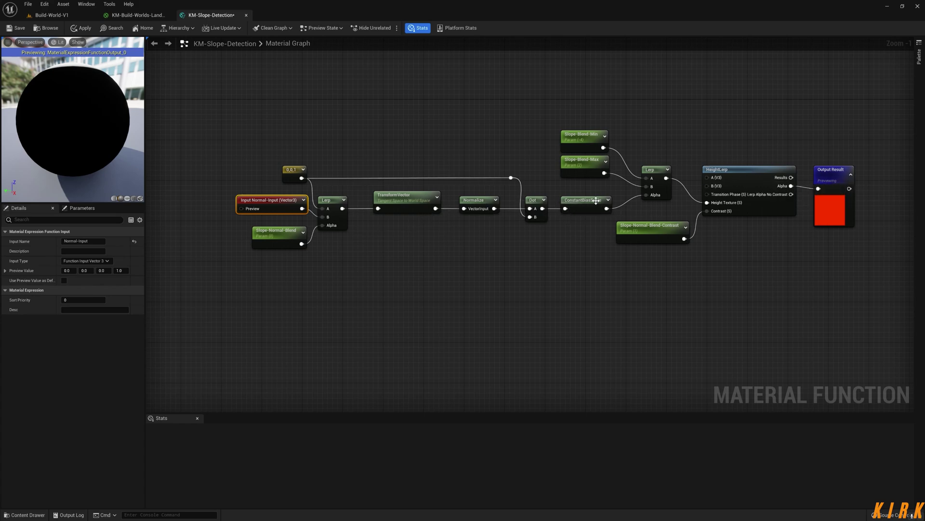
# Apply the changes to the KM-Slope-Detection function and close its editor
pyautogui.moveTo(597, 203); pyautogui.dragTo(597, 203)
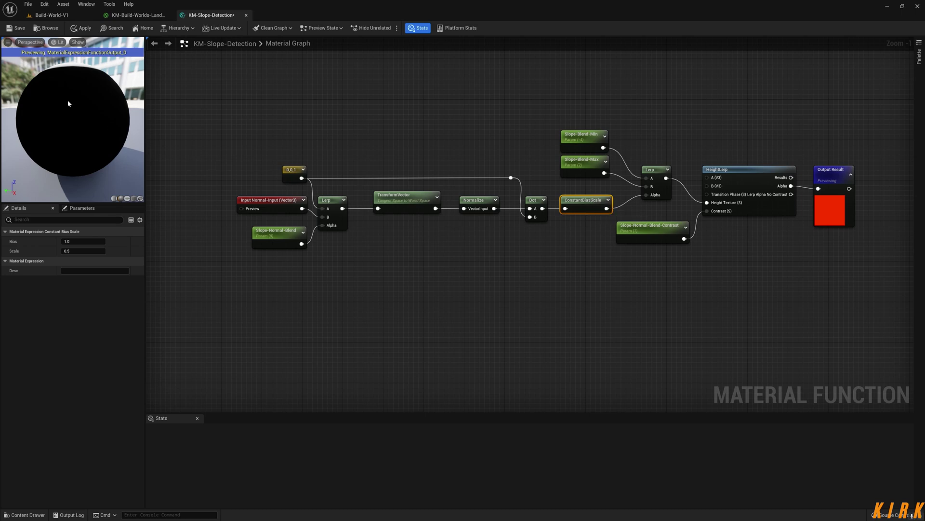
pyautogui.click(80, 28)
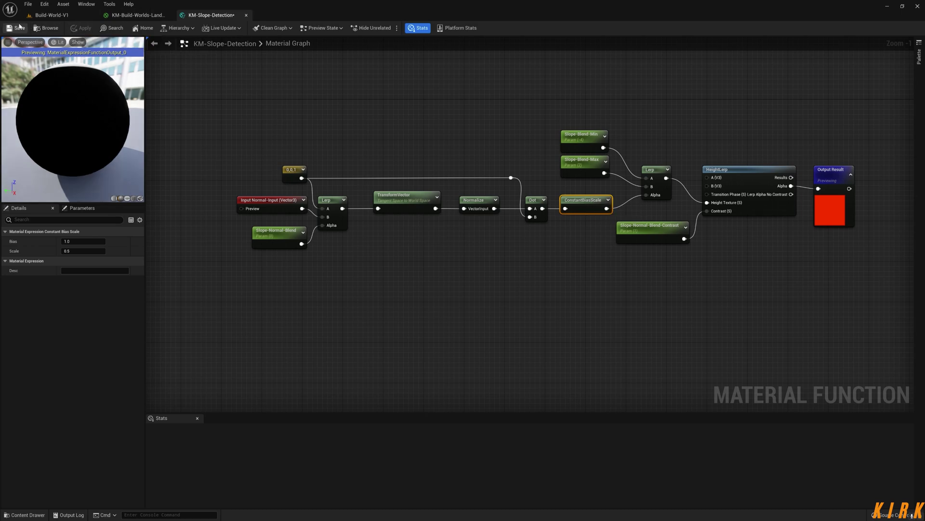
pyautogui.click(247, 16)
# Check the landscape in Build-World-V1 and shift the KM-Build-Worlds-Landscape output node farther right of the Slope-Main group
pyautogui.moveTo(463, 200); pyautogui.dragTo(316, 98, button='right')
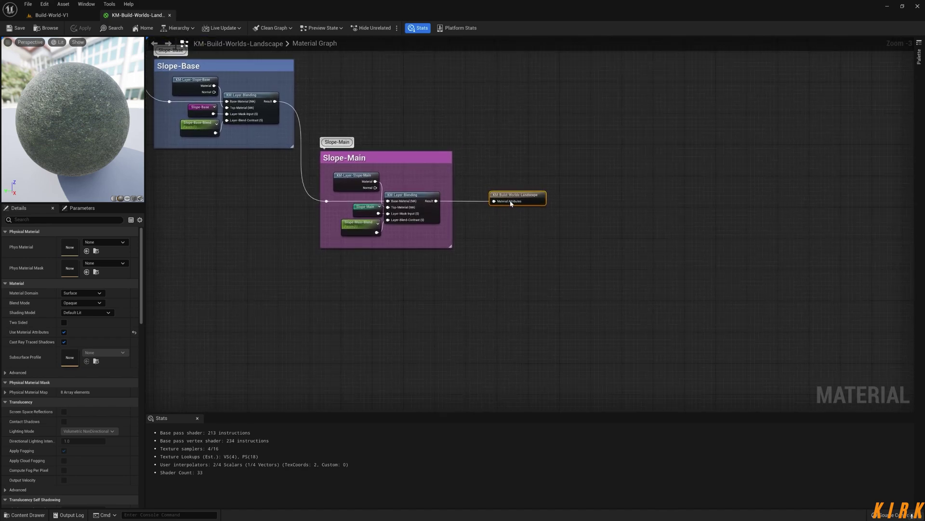
pyautogui.moveTo(511, 203); pyautogui.dragTo(634, 202)
pyautogui.click(72, 15)
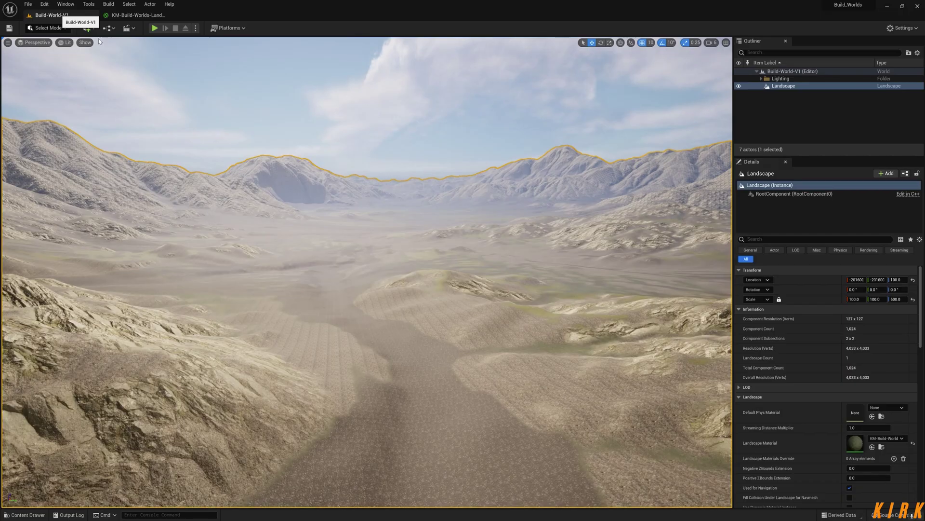
pyautogui.moveTo(308, 202); pyautogui.dragTo(357, 203, button='right')
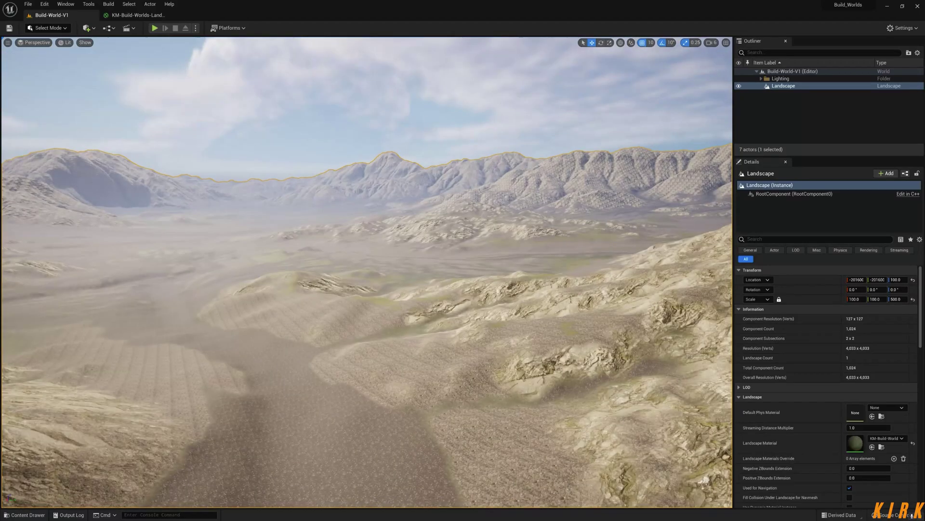
pyautogui.click(141, 18)
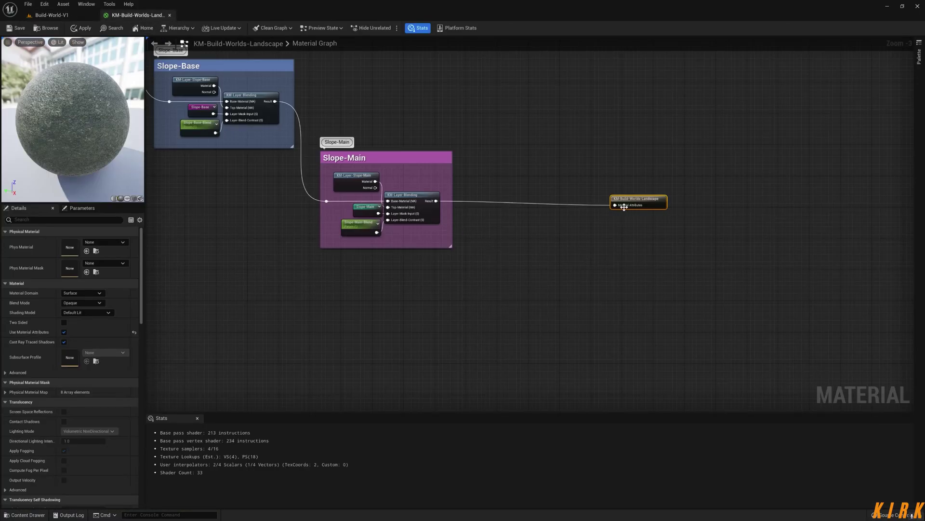
pyautogui.moveTo(624, 207); pyautogui.dragTo(643, 205)
pyautogui.moveTo(487, 239); pyautogui.dragTo(494, 211, button='right')
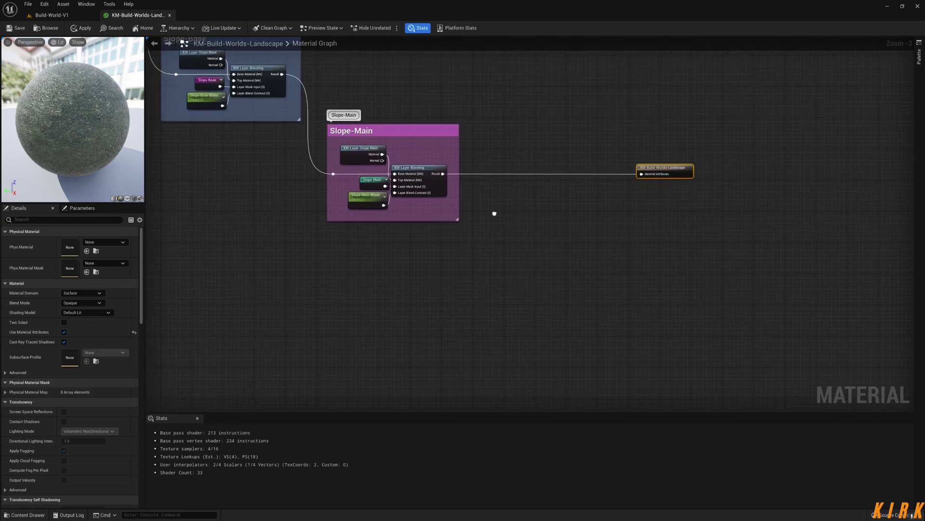
# Place the KM-Slope-Detection function in the graph below and right of Slope-Main, and move the material output node farther right
pyautogui.click(24, 514)
pyautogui.moveTo(345, 421); pyautogui.dragTo(542, 248)
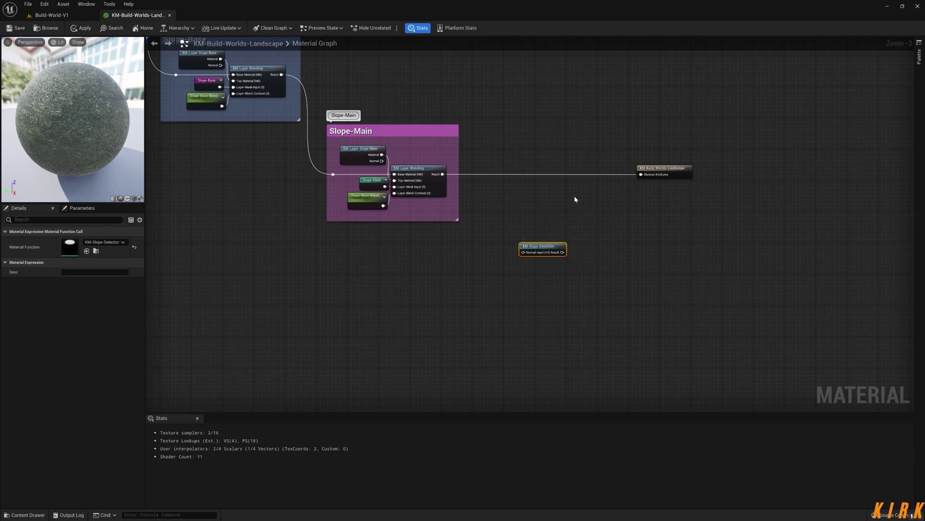
pyautogui.moveTo(672, 166); pyautogui.dragTo(730, 170)
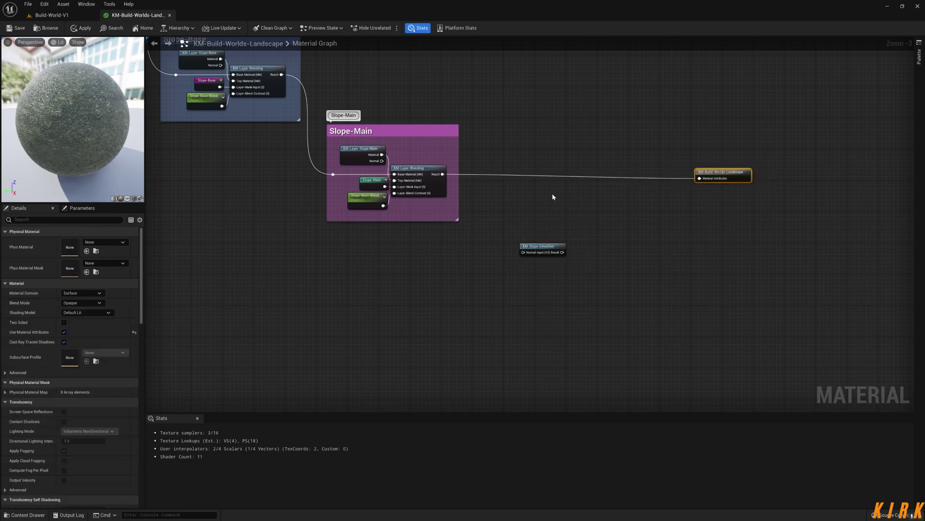
# Add a MatLayerBlend_Standard node just above and right of KM-Slope-Detection
pyautogui.rightClick(554, 197)
pyautogui.write('stand')
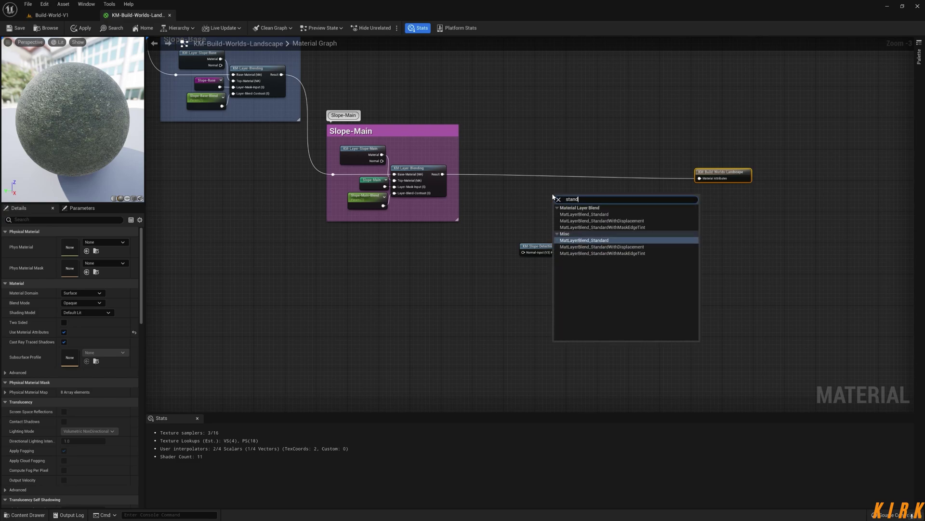
pyautogui.press('Return')
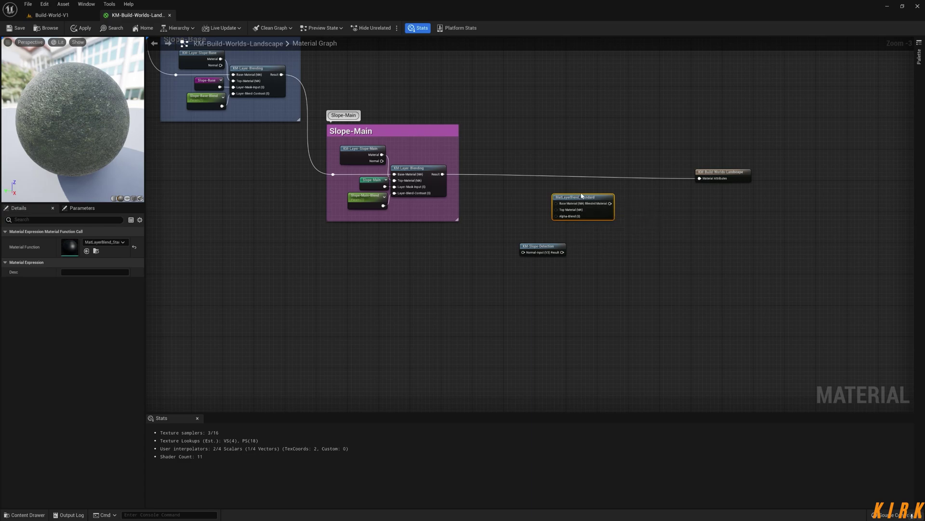
pyautogui.moveTo(582, 196); pyautogui.dragTo(612, 187)
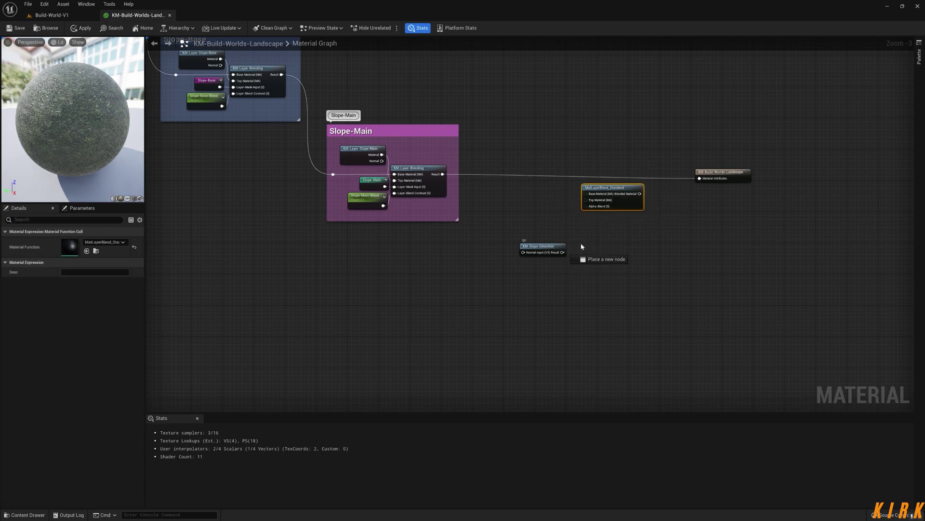
# Wire MatLayerBlend_Standard into the output, with Slope-Main's Material as Base Material, its Layer-Blending Result as Top Material and KM-Slope-Detection as Alpha-Blend
pyautogui.moveTo(562, 252); pyautogui.dragTo(613, 179)
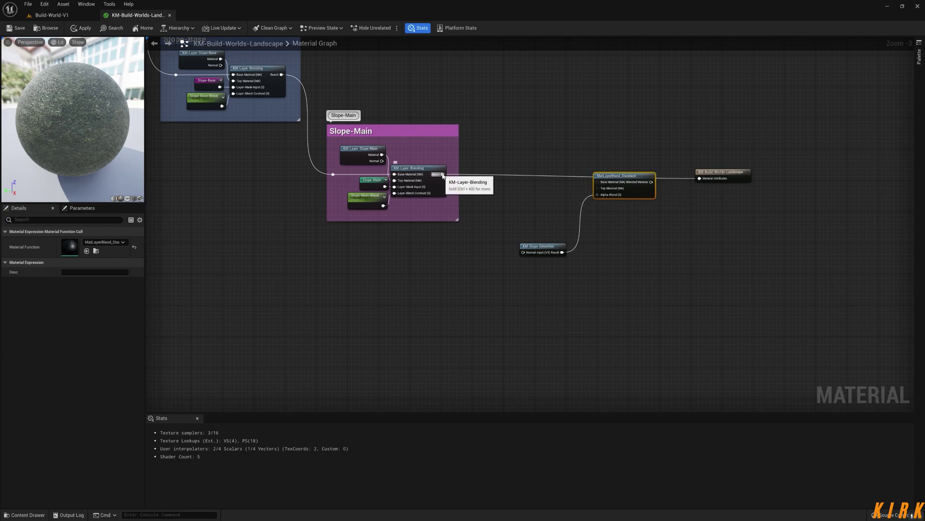
pyautogui.moveTo(442, 175); pyautogui.dragTo(383, 155)
pyautogui.rightClick(616, 180)
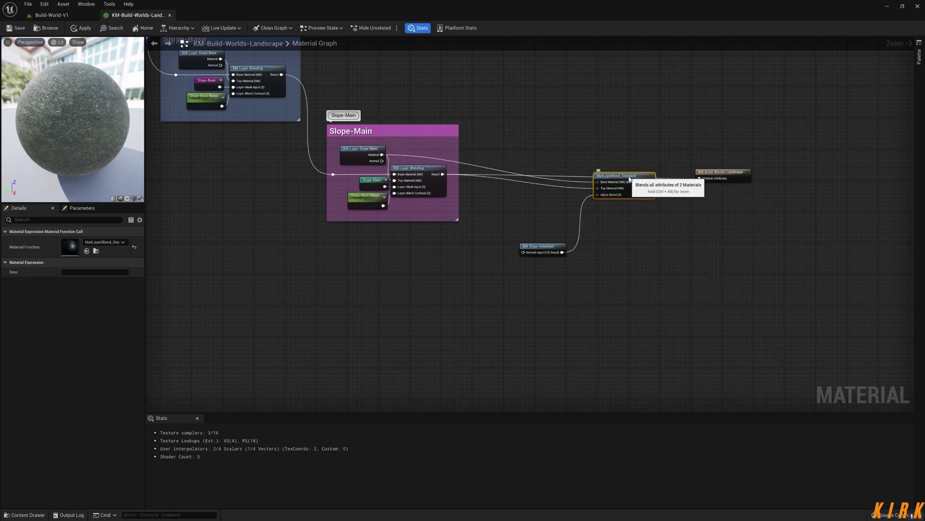
pyautogui.moveTo(631, 179); pyautogui.dragTo(700, 177)
pyautogui.moveTo(557, 246); pyautogui.dragTo(652, 246, button='right')
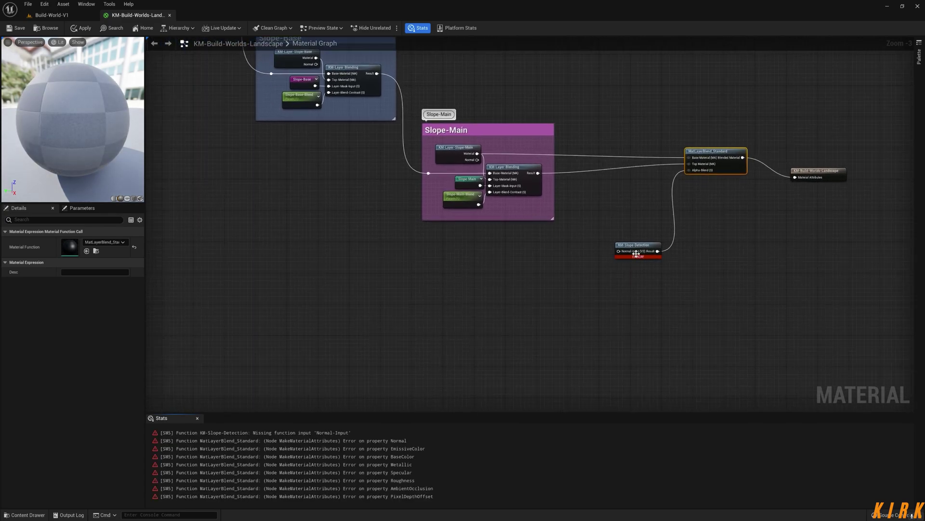
# Connect the Normal output of KM-Layer-Ground-Primary to KM-Slope-Detection's Normal-Input
pyautogui.moveTo(585, 279); pyautogui.dragTo(736, 410, button='right')
pyautogui.scroll(-2, 653, 304)
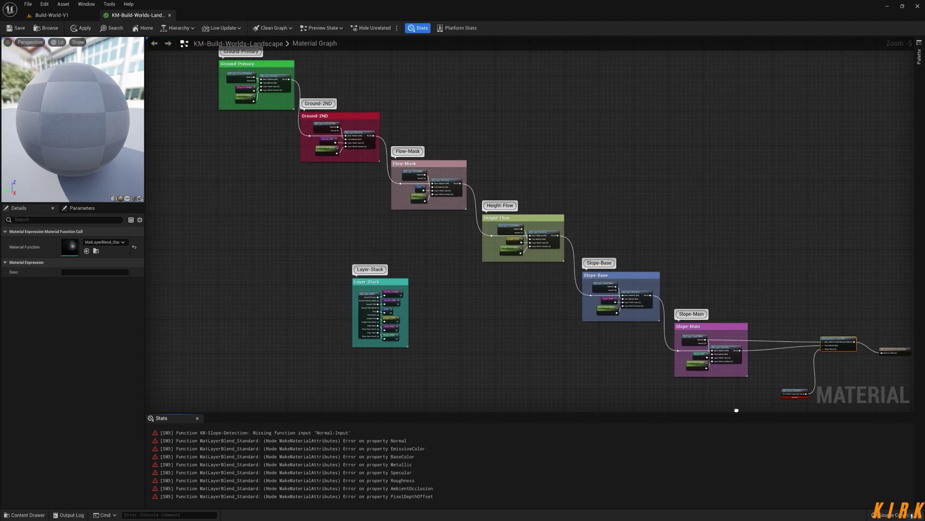
pyautogui.scroll(3, 371, 231)
pyautogui.moveTo(372, 231); pyautogui.dragTo(475, 347, button='right')
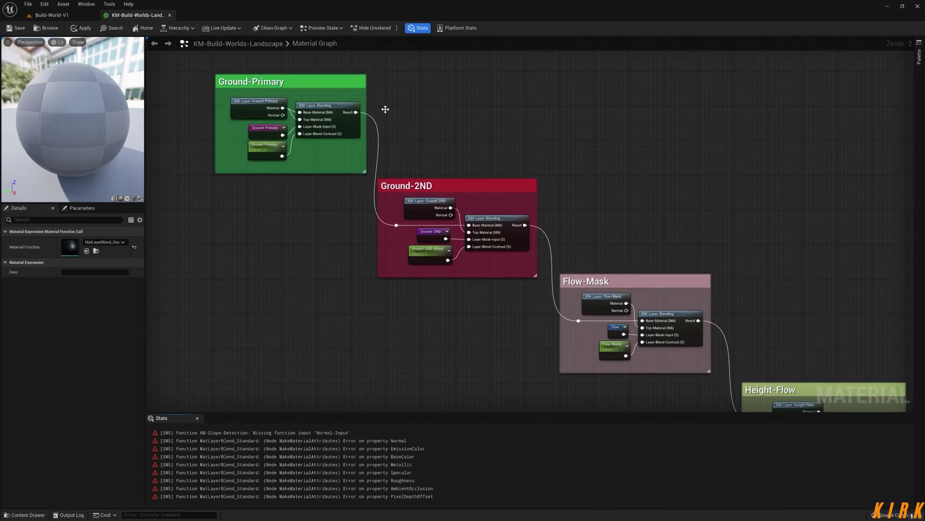
pyautogui.moveTo(342, 169); pyautogui.dragTo(301, 164, button='right')
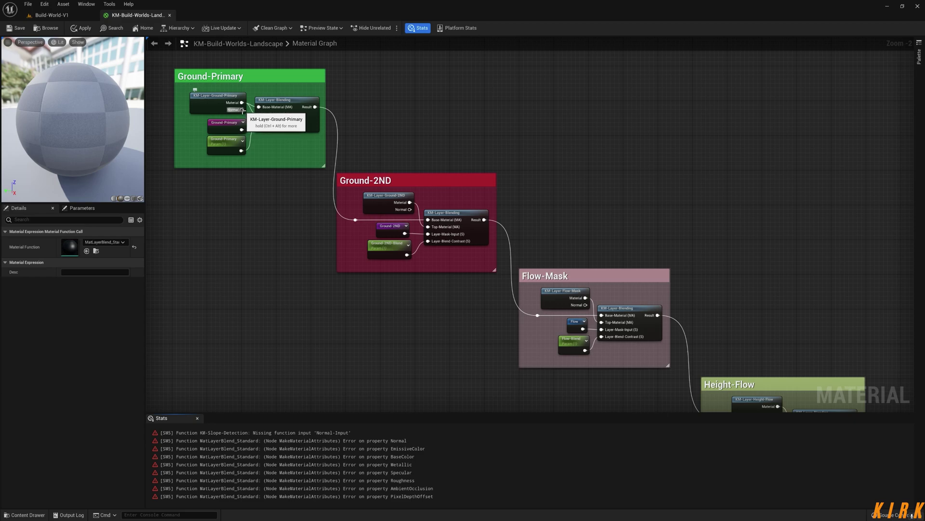
pyautogui.moveTo(242, 110); pyautogui.dragTo(685, 129)
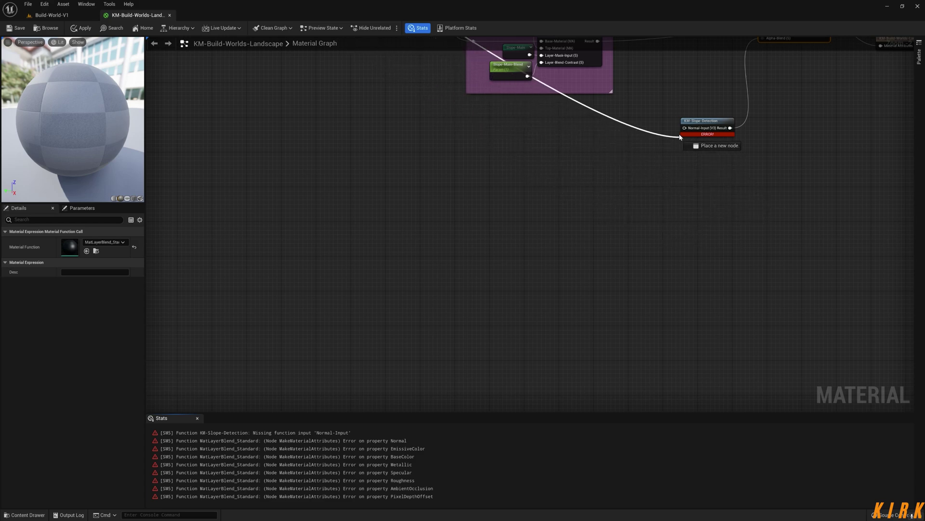
pyautogui.moveTo(522, 192); pyautogui.dragTo(478, 292, button='right')
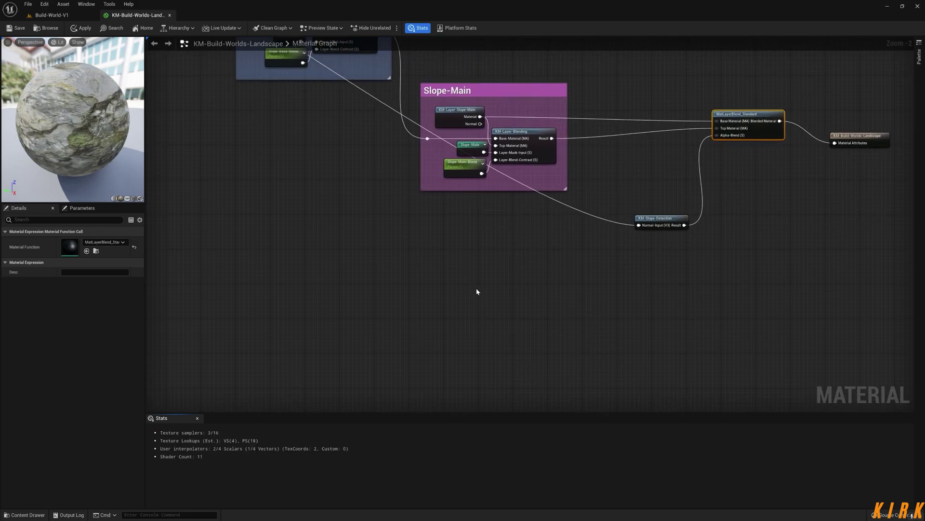
# Apply the landscape material changes and inspect the terrain in the Build-World-V1 level
pyautogui.click(81, 28)
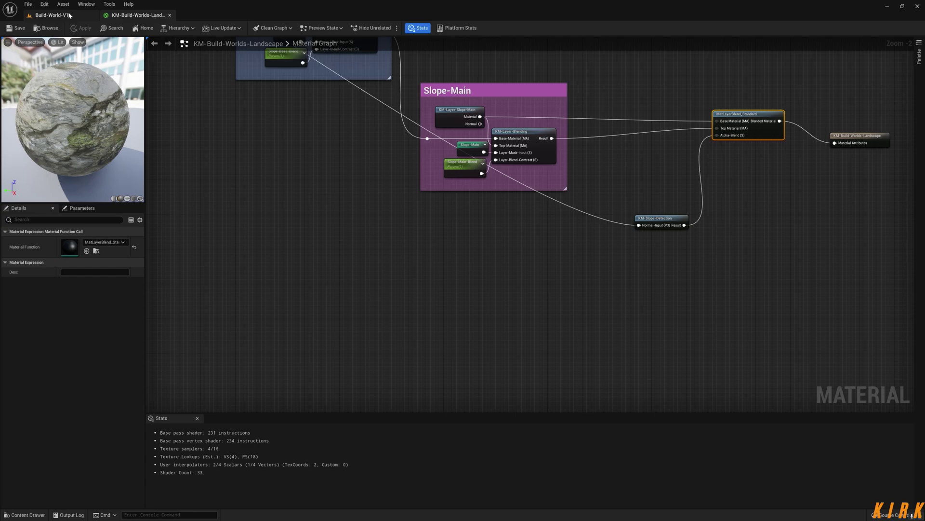
pyautogui.click(52, 15)
pyautogui.moveTo(366, 272); pyautogui.dragTo(270, 314, button='right')
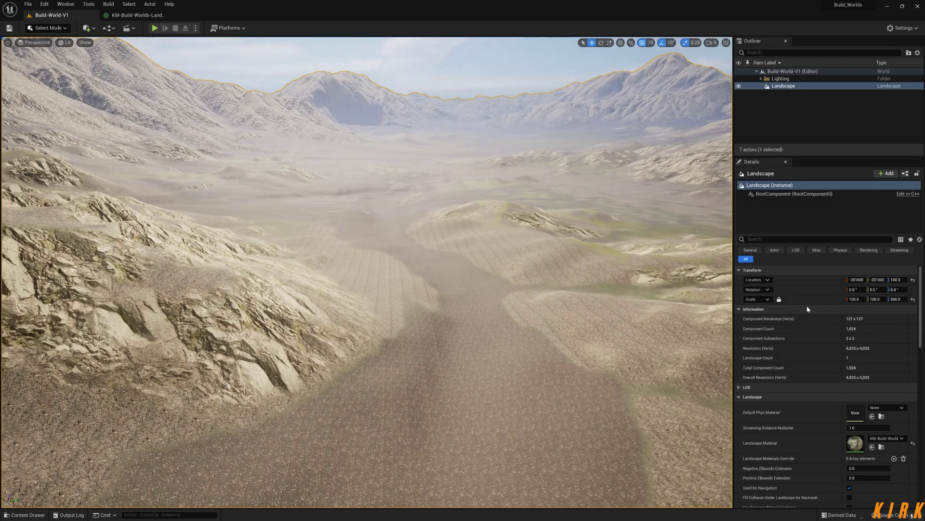
# Open the Landscape's material instance as a floating window over the level, make it taller and bring it fully into view
pyautogui.doubleClick(855, 441)
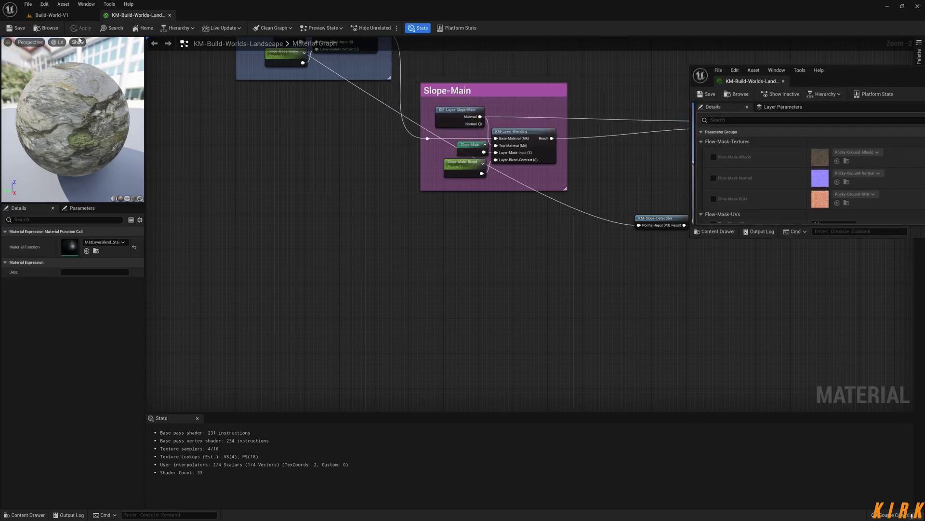
pyautogui.click(51, 15)
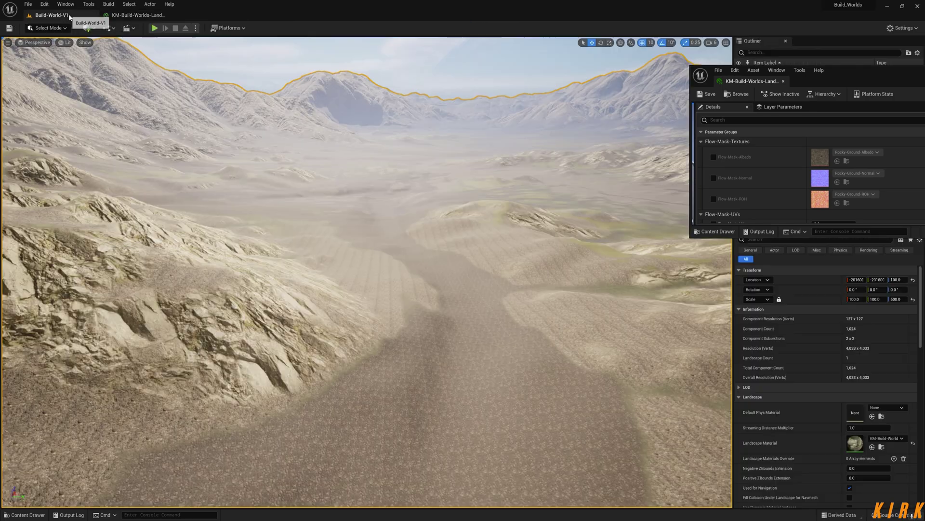
pyautogui.moveTo(867, 71); pyautogui.dragTo(834, 47)
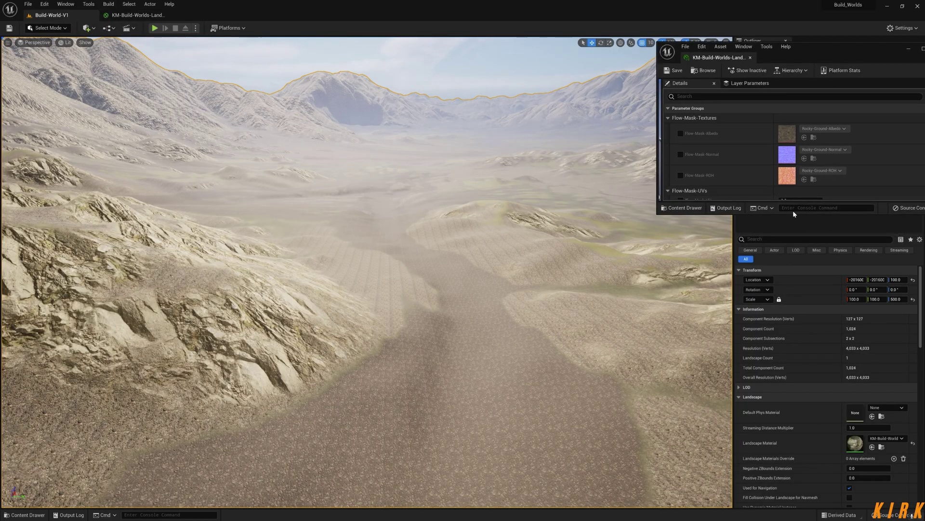
pyautogui.moveTo(794, 214); pyautogui.dragTo(795, 444)
pyautogui.scroll(-5, 777, 345)
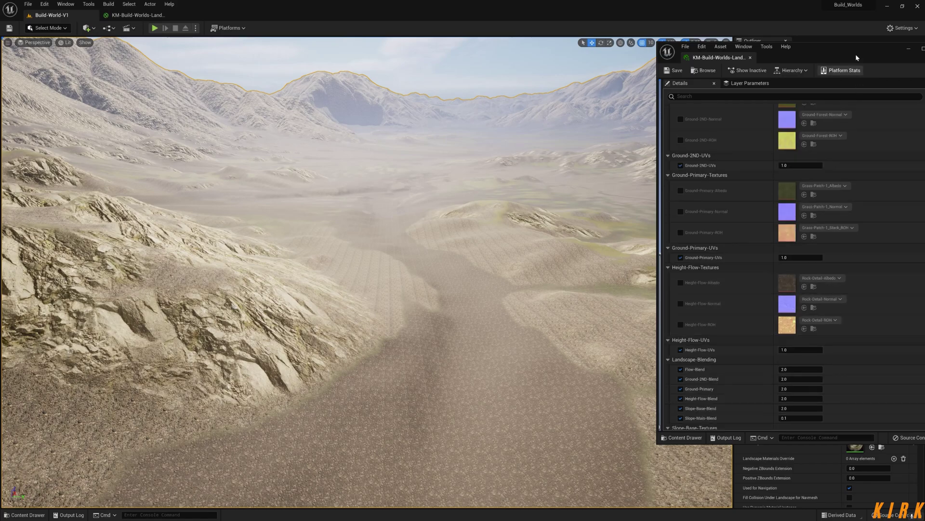
pyautogui.moveTo(858, 55); pyautogui.dragTo(803, 46)
# Enable overrides for Slope-Normal-Blend, Slope-Normal-Blend-Contrast, Slope-Blend-Min and Slope-Blend-Max in the Slope-Detection group
pyautogui.scroll(-5, 757, 254)
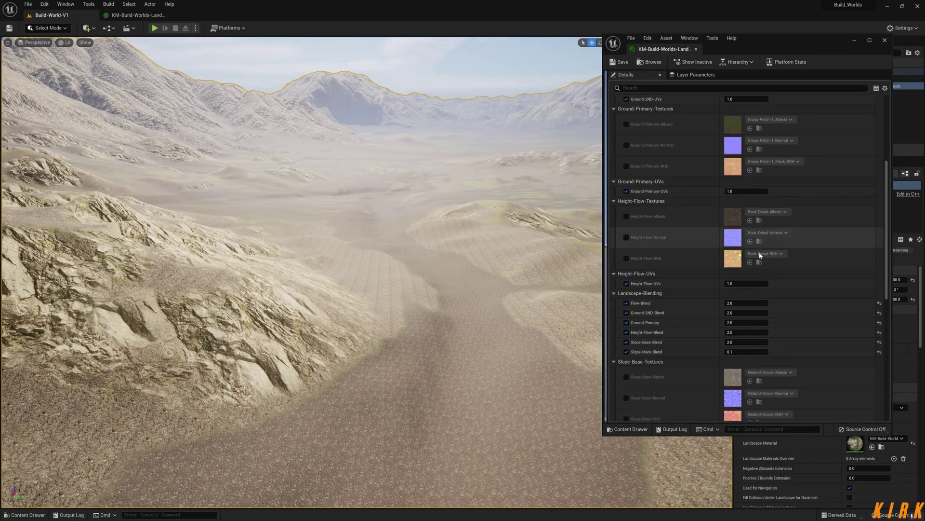
pyautogui.scroll(-6, 760, 255)
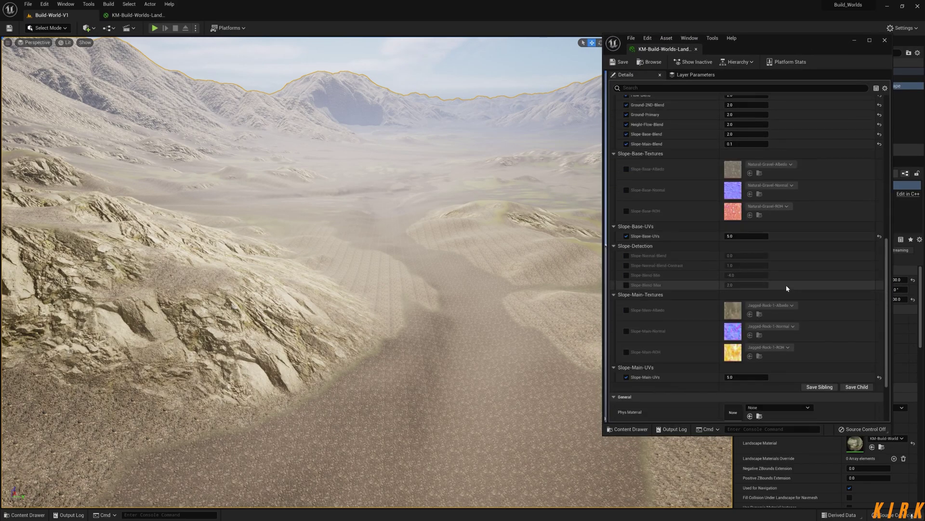
pyautogui.click(626, 256)
pyautogui.click(626, 265)
pyautogui.click(626, 275)
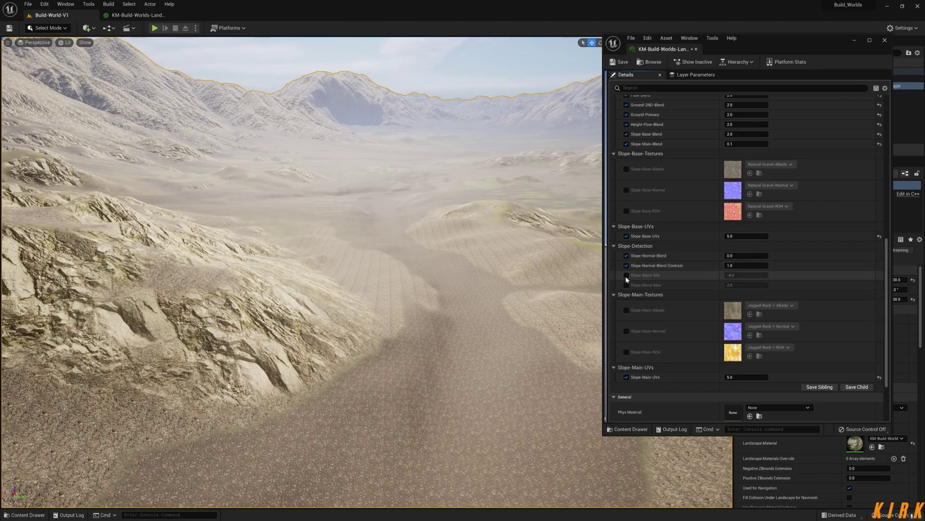
pyautogui.click(626, 284)
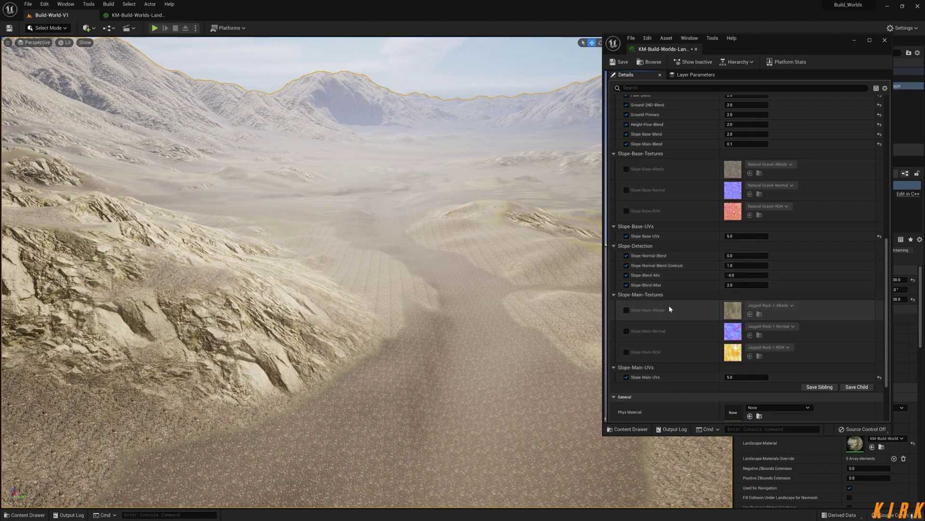
# Try Slope-Normal-Blend values of 1, -1 and -3 while viewing the mountain slopes, and set it back to 0
pyautogui.moveTo(449, 266); pyautogui.dragTo(63, 275, button='right')
pyautogui.press('s')
pyautogui.moveTo(398, 281); pyautogui.dragTo(459, 342, button='right')
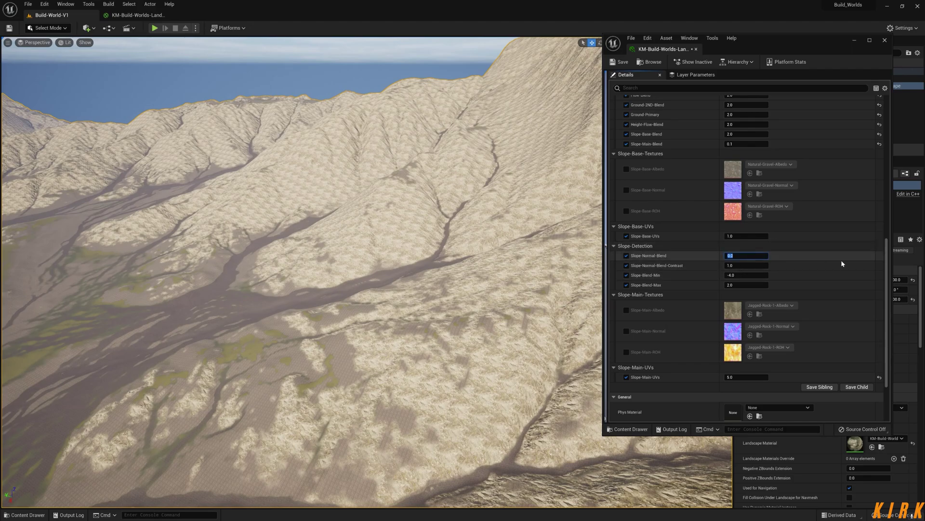
pyautogui.write('1')
pyautogui.press('Return')
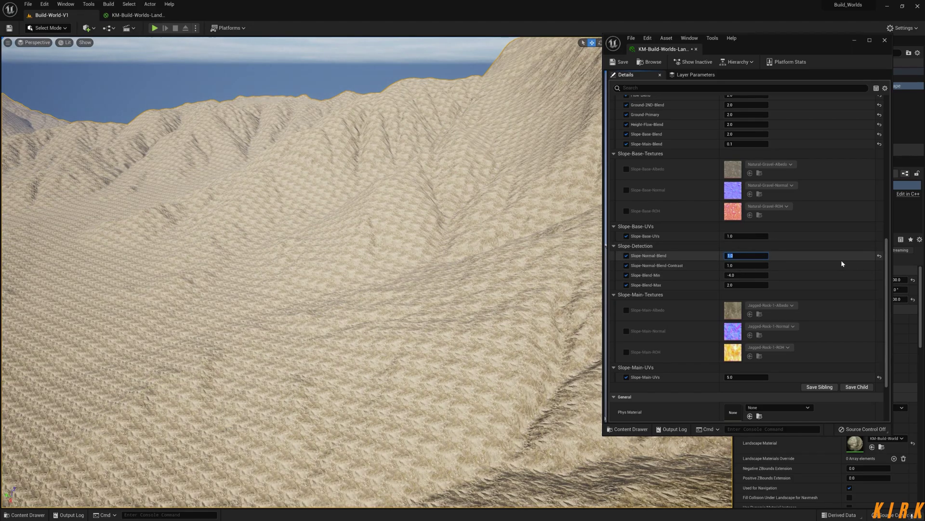
pyautogui.write('-1')
pyautogui.press('Return')
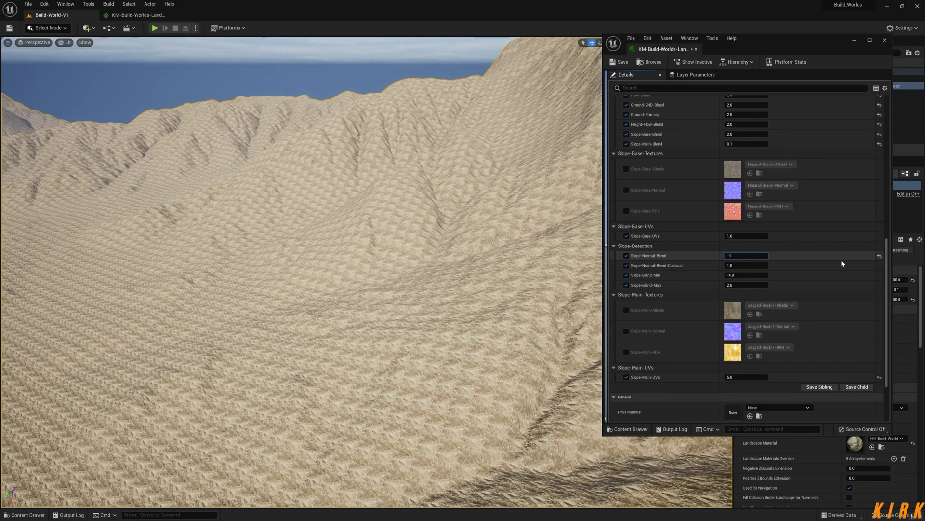
pyautogui.write('-3')
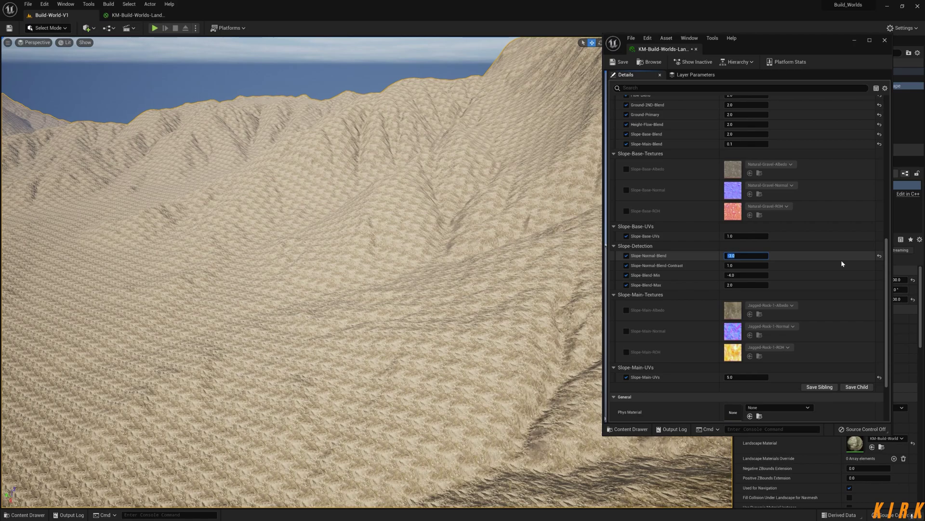
pyautogui.press('Return')
pyautogui.write('0')
pyautogui.press('Return')
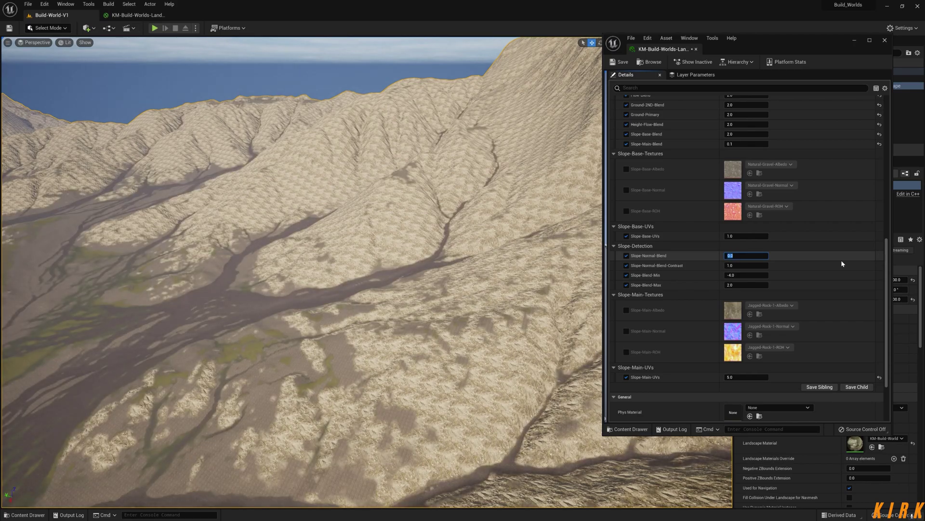
# Try Slope-Normal-Blend values of 0.5 and 0.1 on the mountain slopes, and finish with a value of 1
pyautogui.write('0')
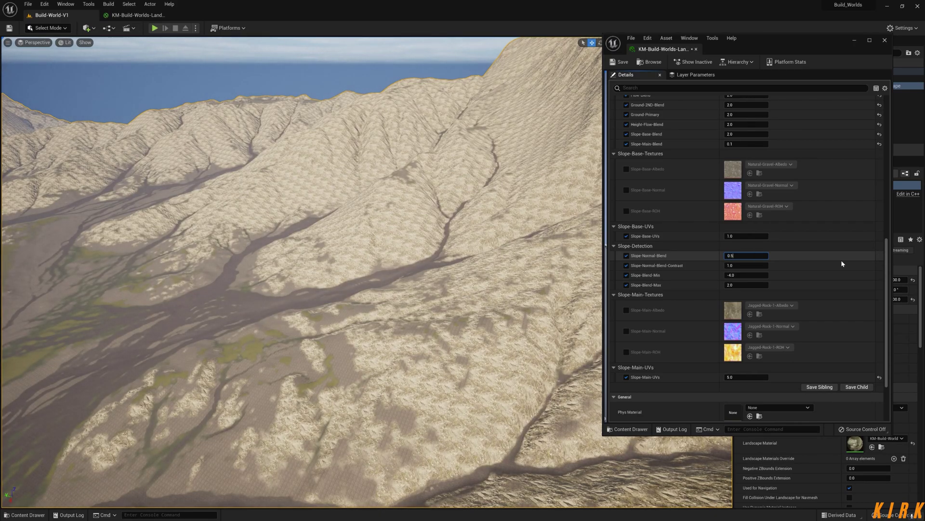
pyautogui.press('Return')
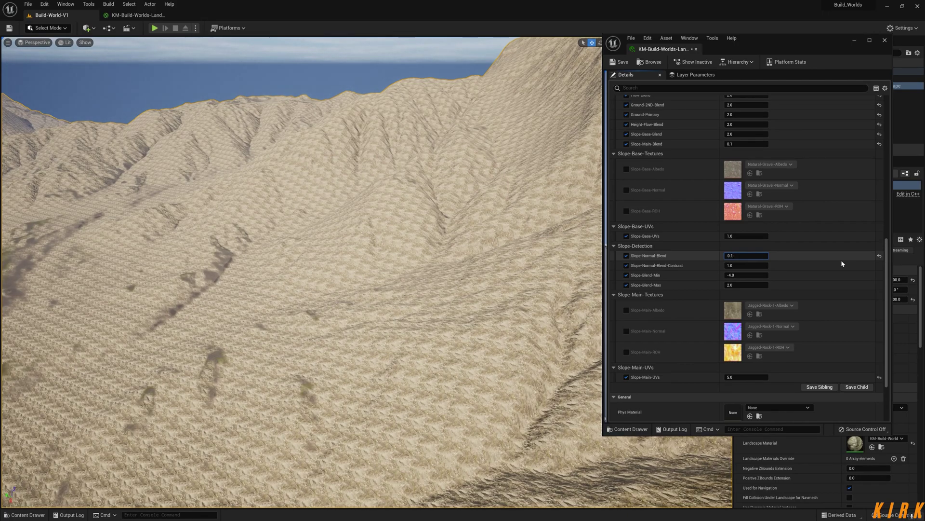
pyautogui.write('0.1')
pyautogui.press('Return')
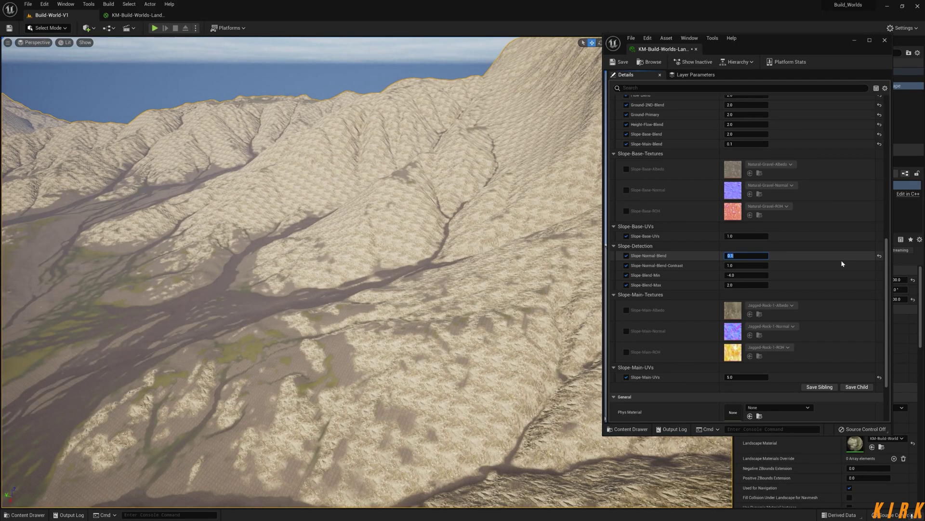
pyautogui.click(811, 256)
pyautogui.write('1')
pyautogui.press('Return')
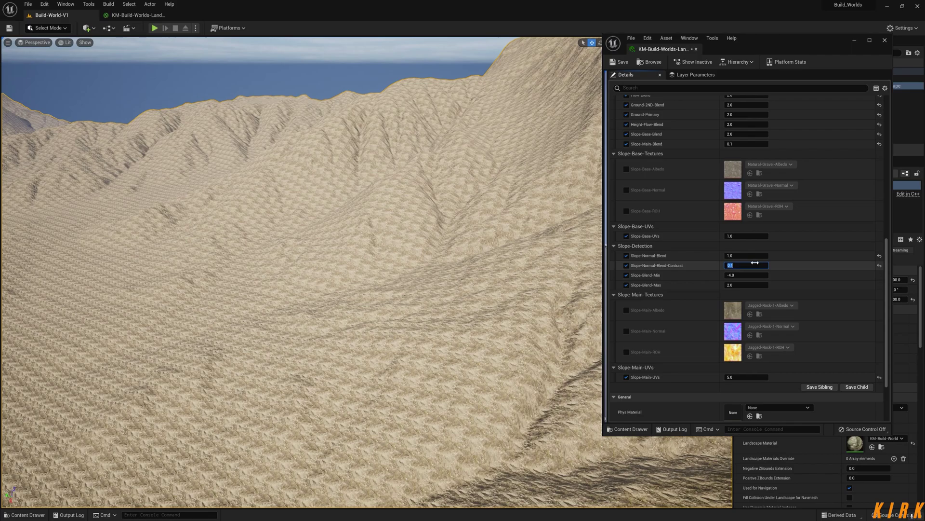
# Try Slope-Normal-Blend-Contrast values of 0.1 and -1 while viewing the mountains and the surrounding valley
pyautogui.press('Return')
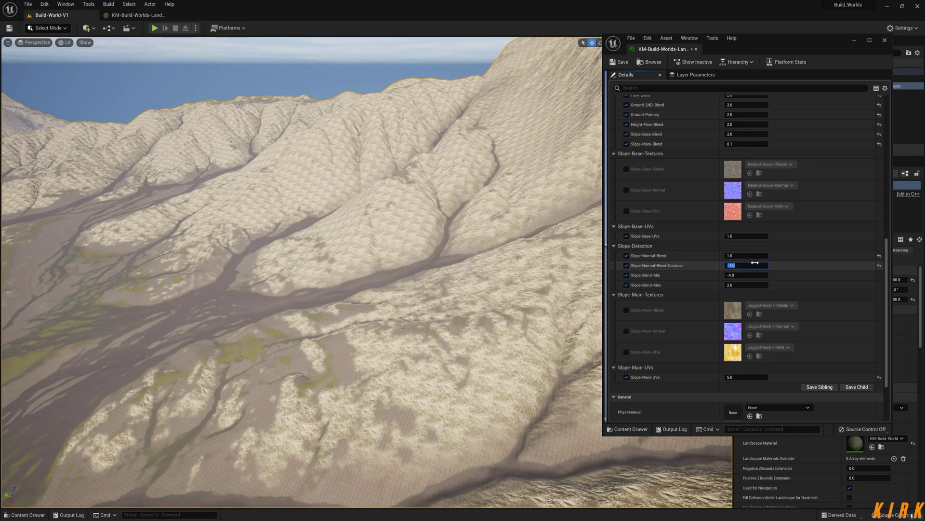
pyautogui.moveTo(434, 251); pyautogui.dragTo(378, 253, button='right')
pyautogui.moveTo(373, 285); pyautogui.dragTo(374, 285, button='right')
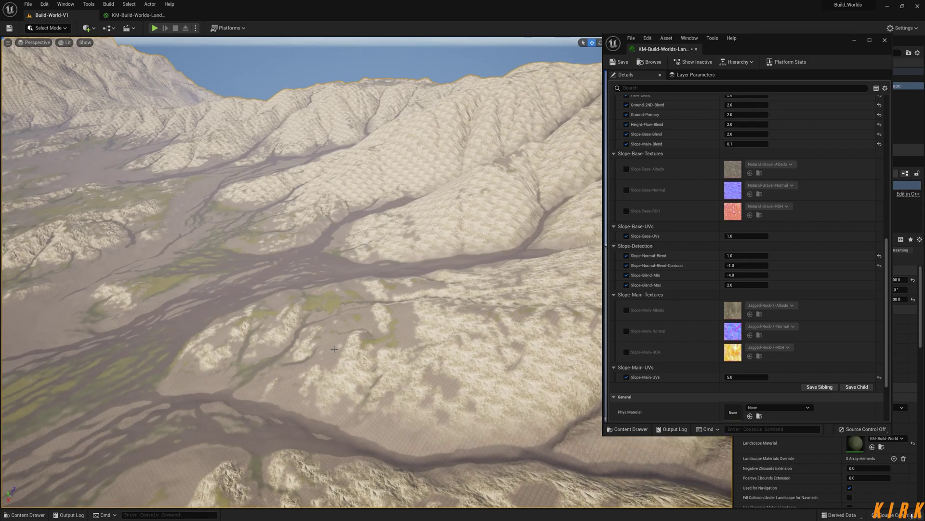
# Compare positive and negative Slope-Normal-Blend-Contrast values, including -5 and -1, on the terrain
pyautogui.click(752, 266)
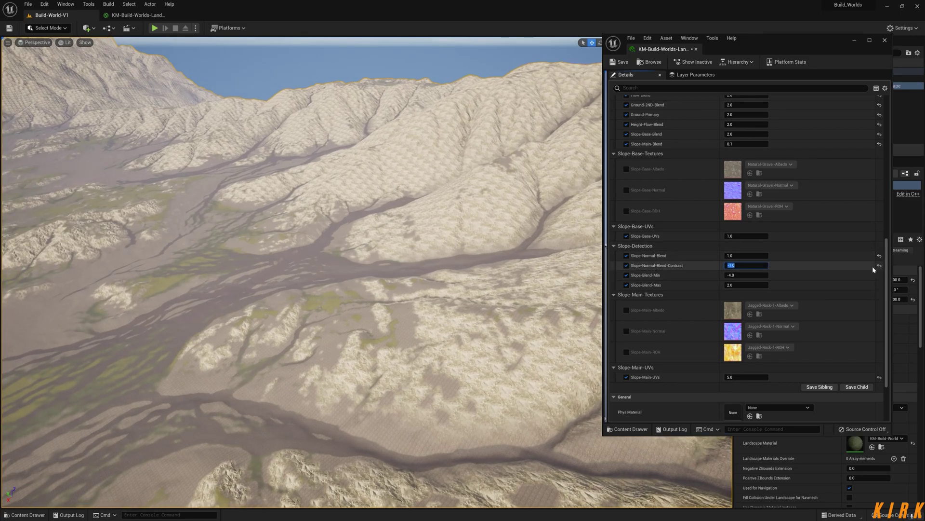
pyautogui.write('4')
pyautogui.press('Return')
pyautogui.write('-4')
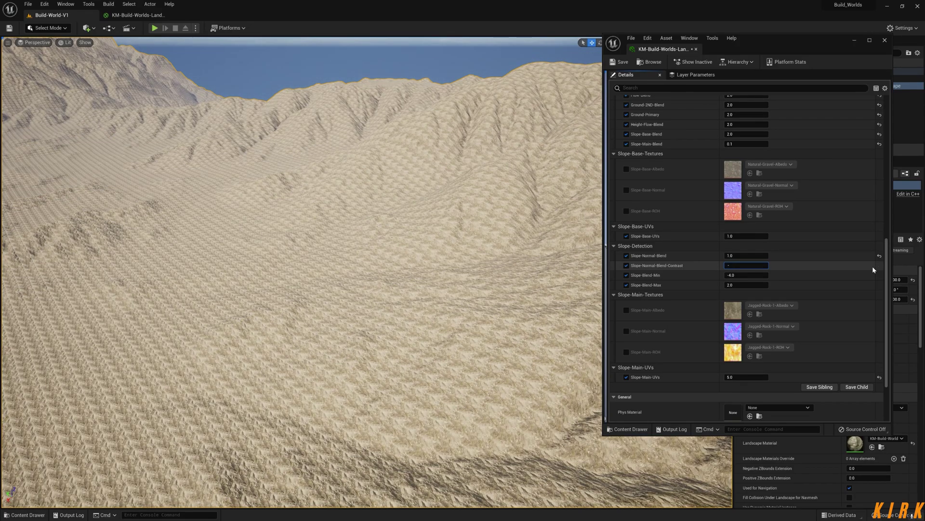
pyautogui.press('Return')
pyautogui.write('-5')
pyautogui.press('Return')
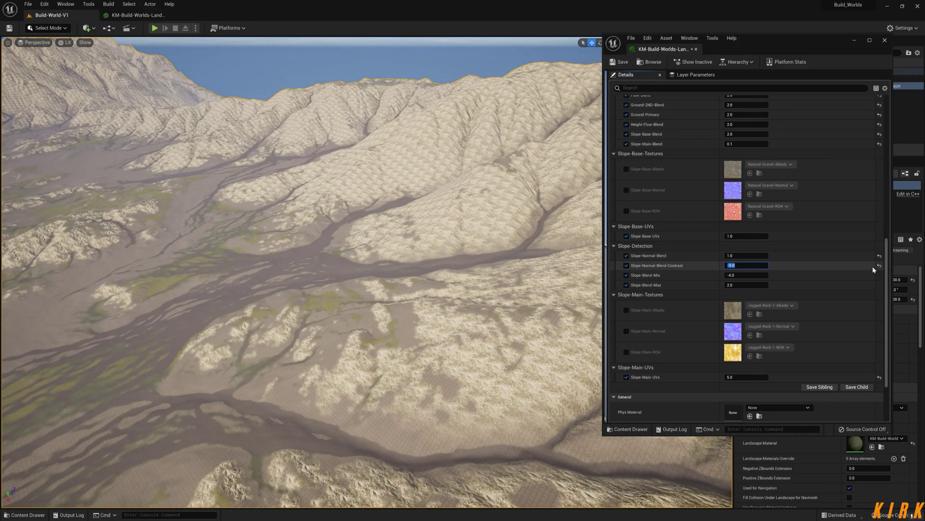
pyautogui.write('-1')
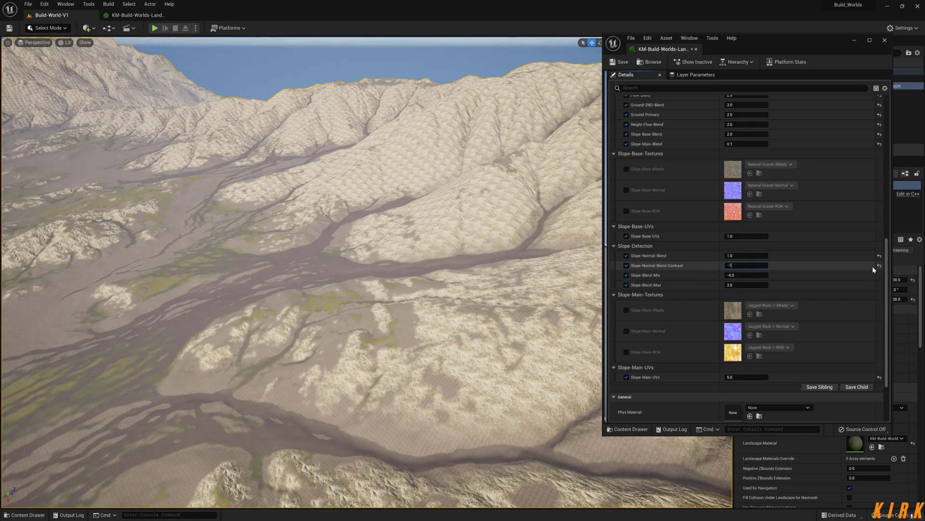
pyautogui.press('Return')
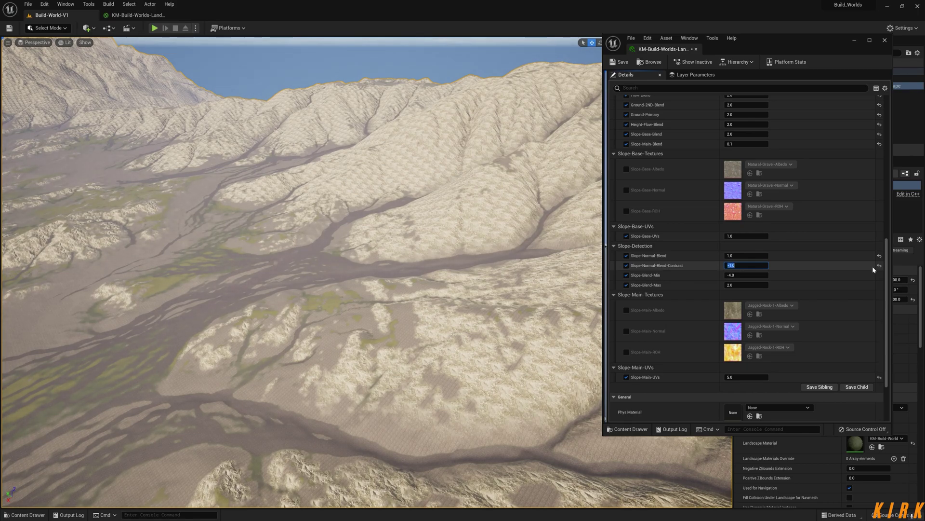
pyautogui.write('-')
pyautogui.press('Return')
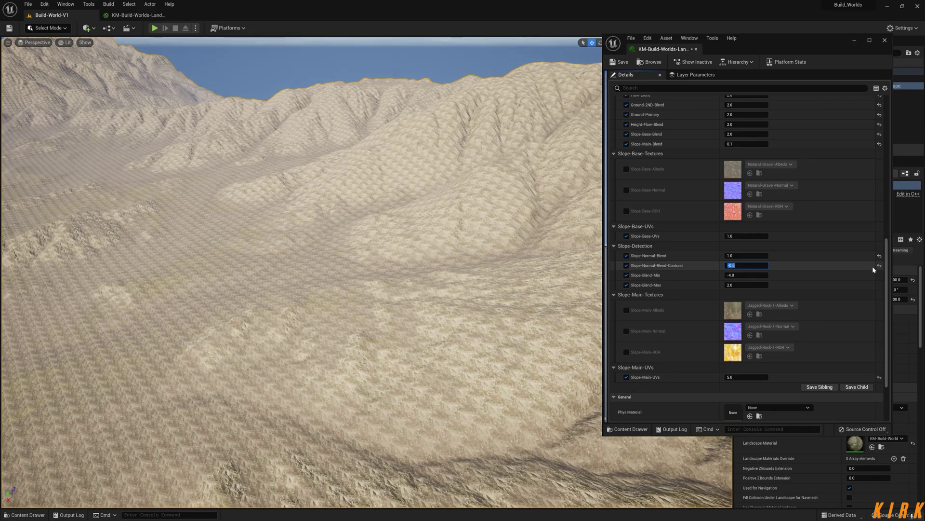
# Try a Slope-Normal-Blend-Contrast of 0 and return it to 1, and reset Slope-Normal-Blend to its default of 0
pyautogui.write('1')
pyautogui.press('Return')
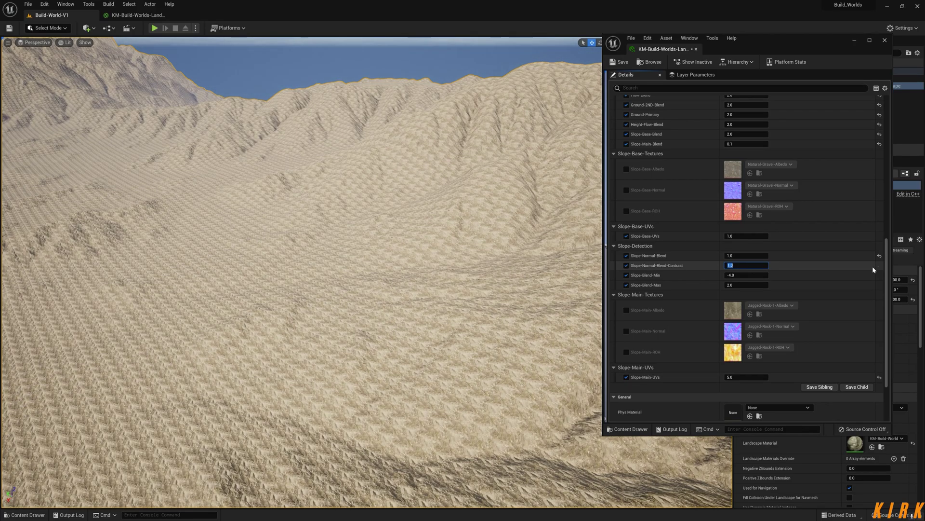
pyautogui.write('0')
pyautogui.press('Return')
pyautogui.write('1')
pyautogui.press('Return')
pyautogui.click(882, 258)
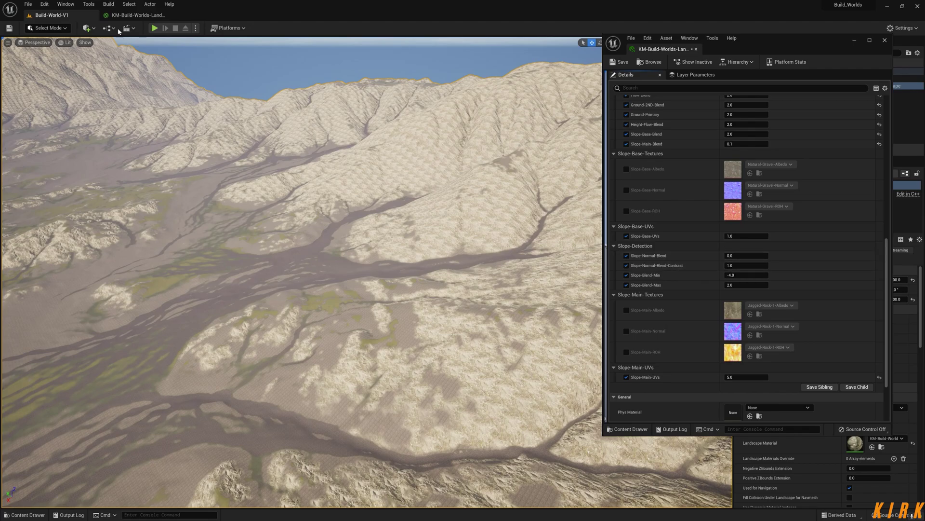
# Glance at the landscape material, and try Slope-Blend-Min values of -1, -4, -5 and 1 in its instance
pyautogui.click(128, 15)
pyautogui.click(54, 15)
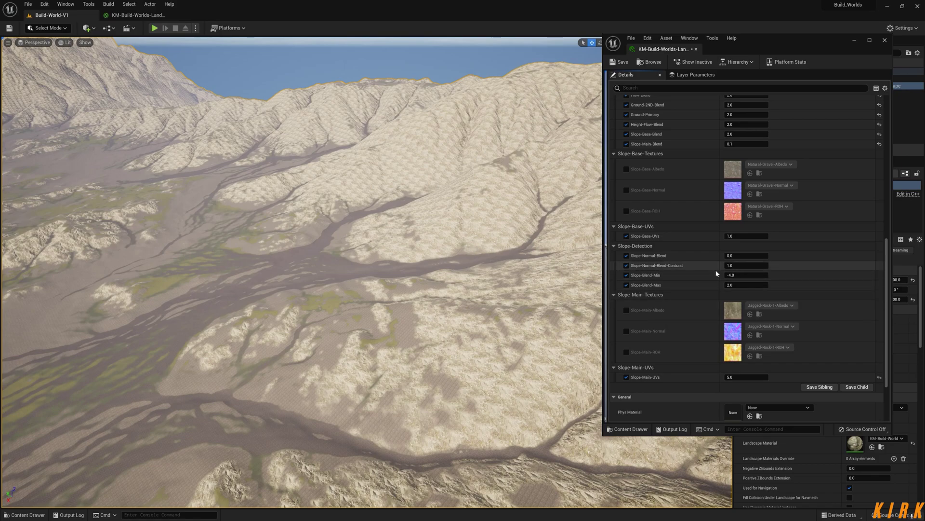
pyautogui.click(746, 274)
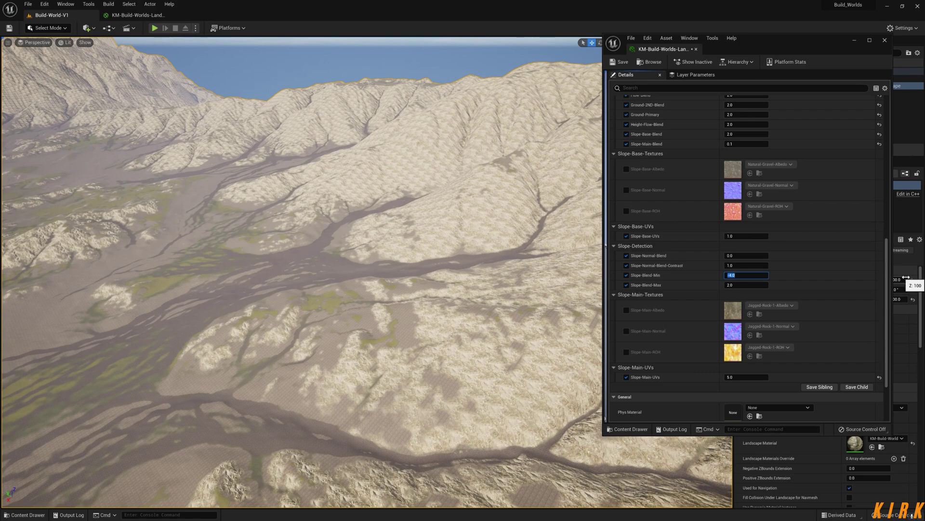
pyautogui.press('Return')
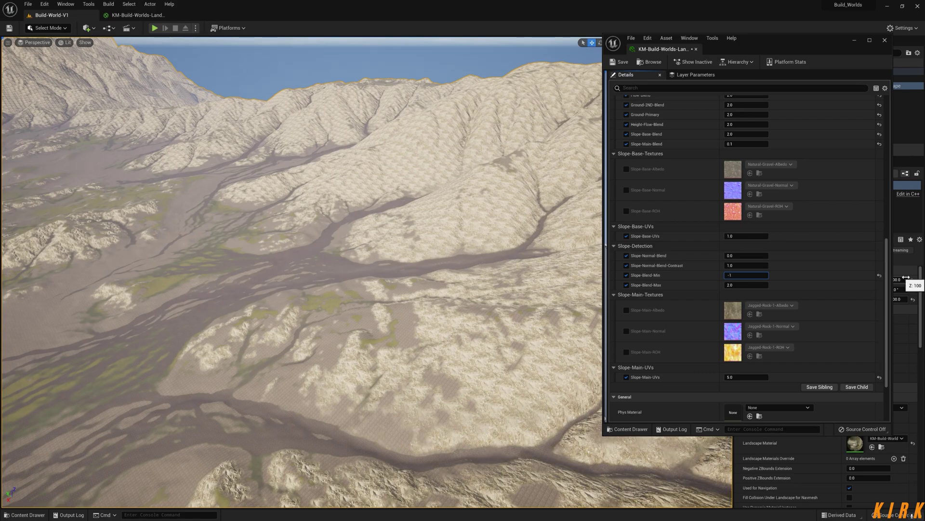
pyautogui.write('-1')
pyautogui.press('Return')
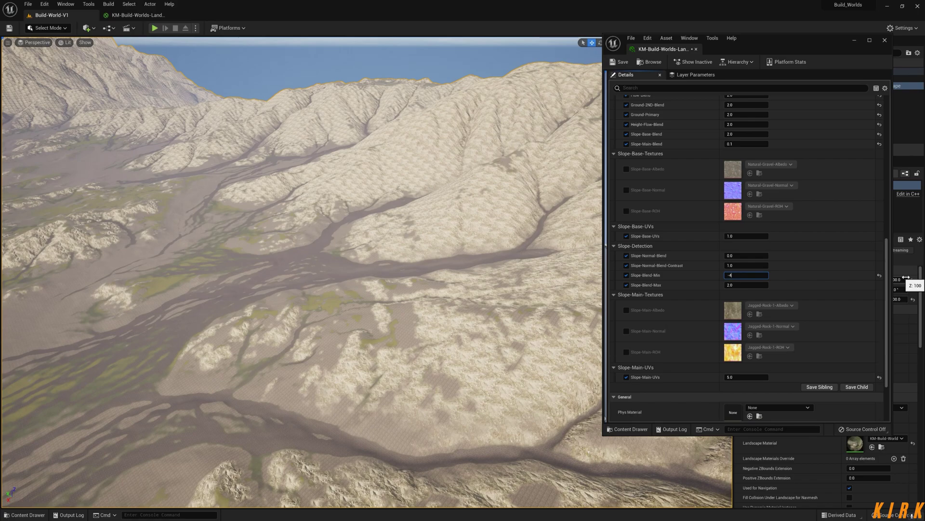
pyautogui.press('Return')
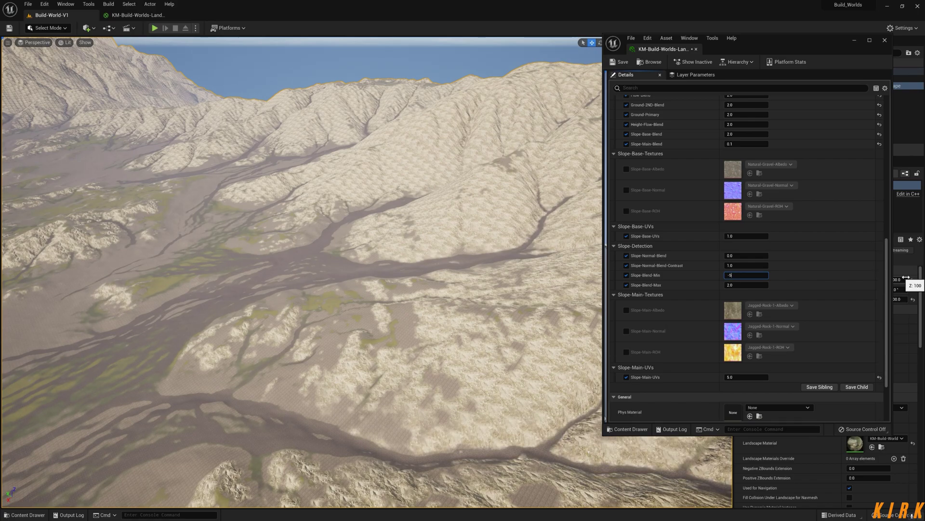
pyautogui.write('-5')
pyautogui.press('Return')
pyautogui.write('1')
pyautogui.press('Return')
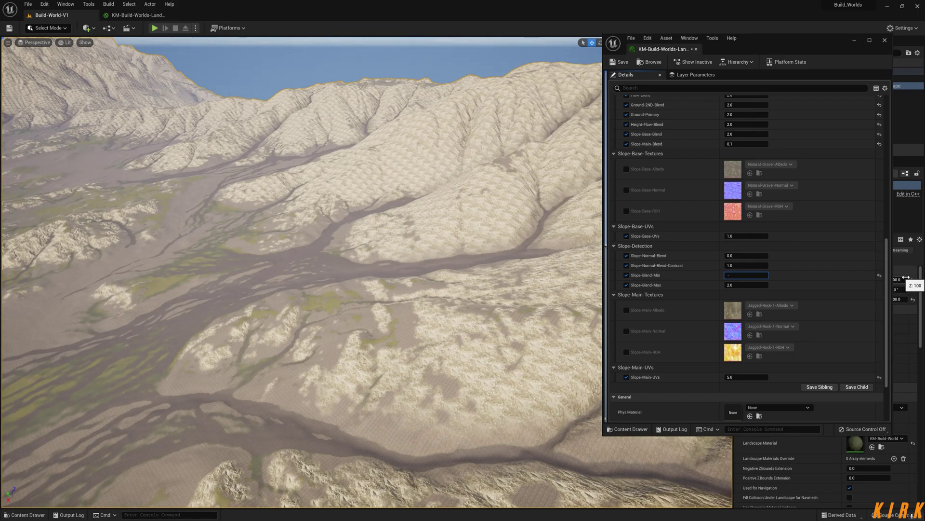
# Compare Slope-Blend-Min values of -1 and -2 on the landscape, and set it to -5
pyautogui.write('-1')
pyautogui.press('Return')
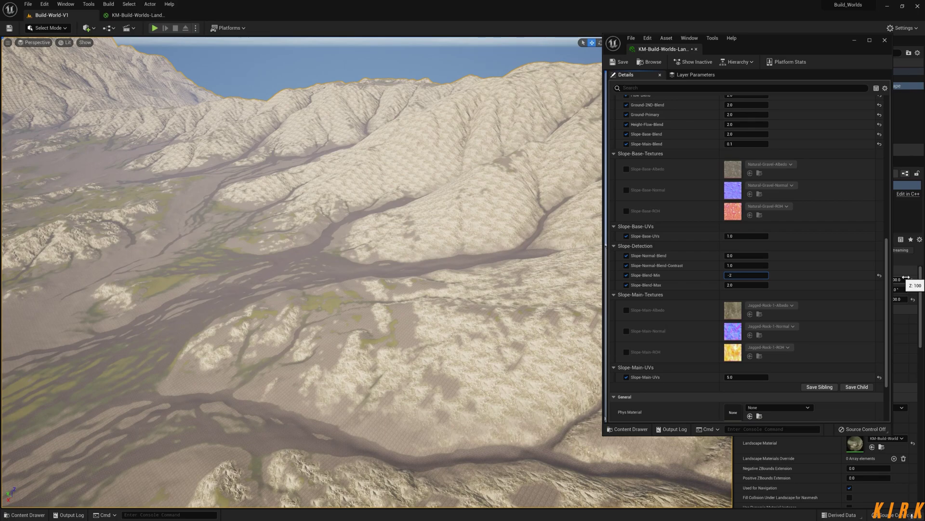
pyautogui.write('-2')
pyautogui.press('Return')
pyautogui.write('-5')
pyautogui.press('Return')
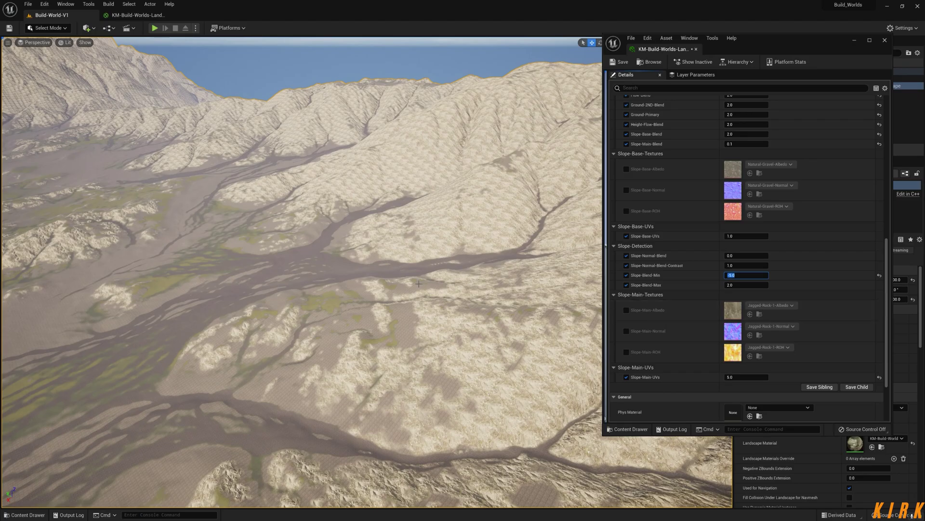
# Inspect the slopes up close while raising Slope-Blend-Min to about -1.4, and return it to -4
pyautogui.press('w')
pyautogui.moveTo(419, 284); pyautogui.dragTo(448, 376, button='right')
pyautogui.press('w')
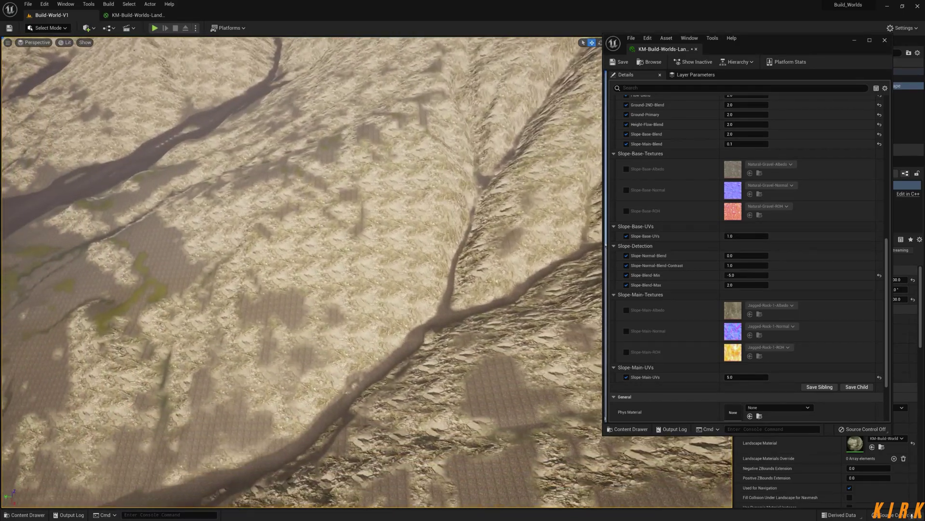
pyautogui.moveTo(418, 318); pyautogui.dragTo(436, 321, button='right')
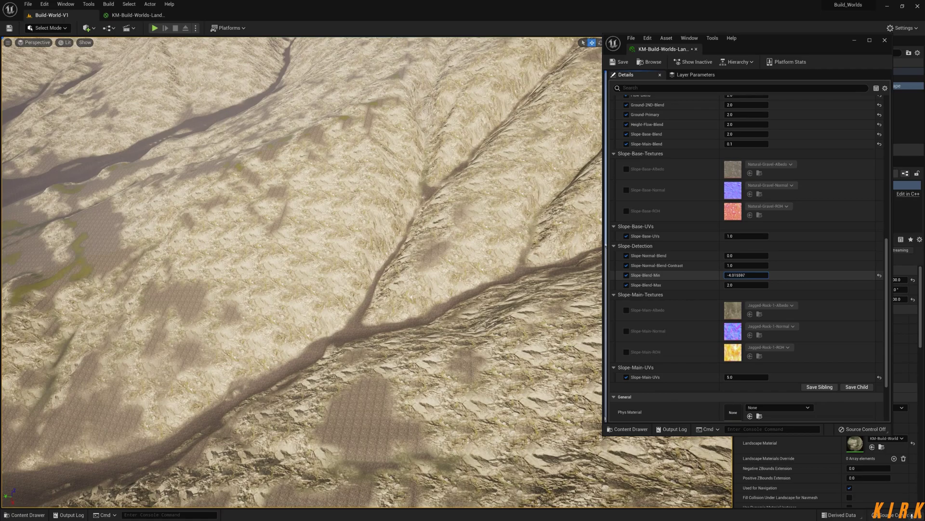
pyautogui.moveTo(746, 274); pyautogui.dragTo(770, 275)
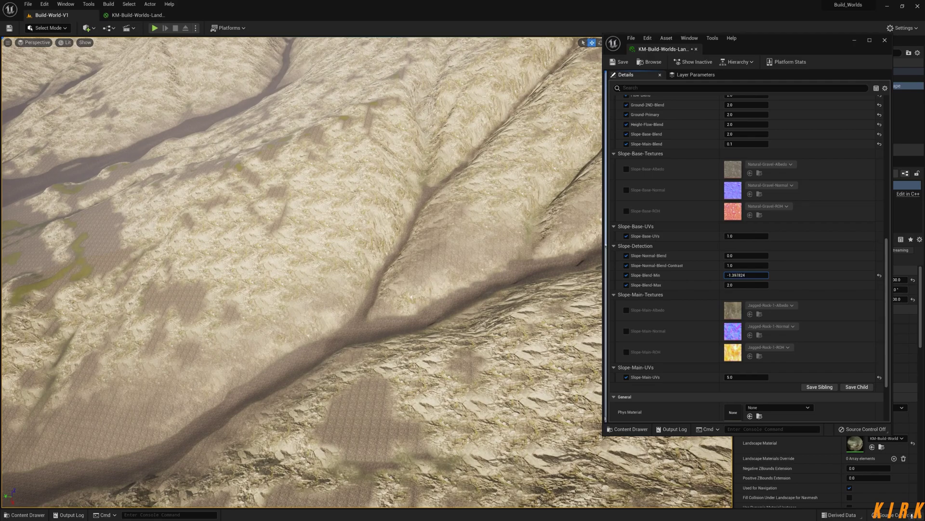
pyautogui.moveTo(752, 275); pyautogui.dragTo(736, 275)
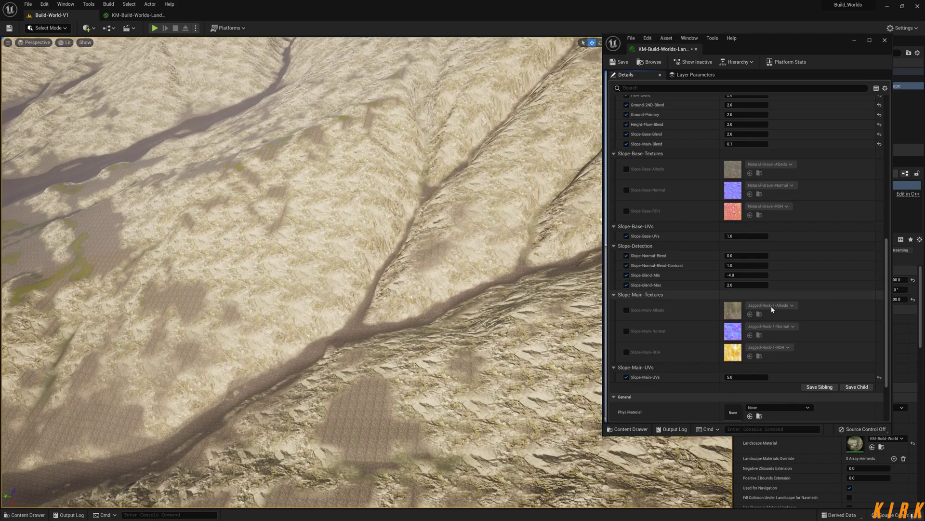
# Lower Slope-Blend-Max to about 1.63 and Slope-Normal-Blend to about -0.37 while viewing the flat patch between the slopes
pyautogui.moveTo(747, 285)
pyautogui.mouseDown()
pyautogui.moveTo(759, 285)
pyautogui.moveTo(747, 285)
pyautogui.mouseUp()
pyautogui.moveTo(366, 270); pyautogui.dragTo(313, 294, button='right')
pyautogui.moveTo(376, 289); pyautogui.dragTo(388, 289, button='right')
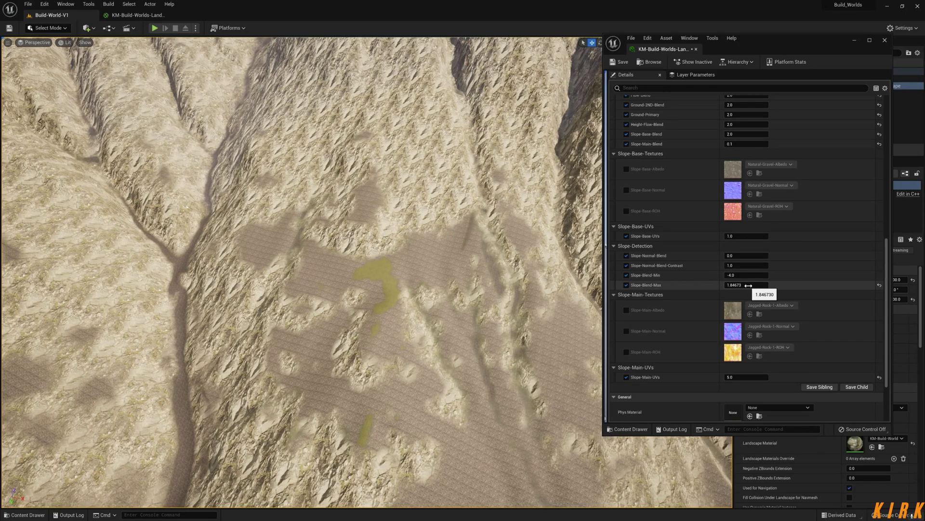
pyautogui.moveTo(751, 283)
pyautogui.mouseDown()
pyautogui.moveTo(752, 256)
pyautogui.moveTo(740, 256)
pyautogui.moveTo(754, 256)
pyautogui.moveTo(746, 255)
pyautogui.mouseUp()
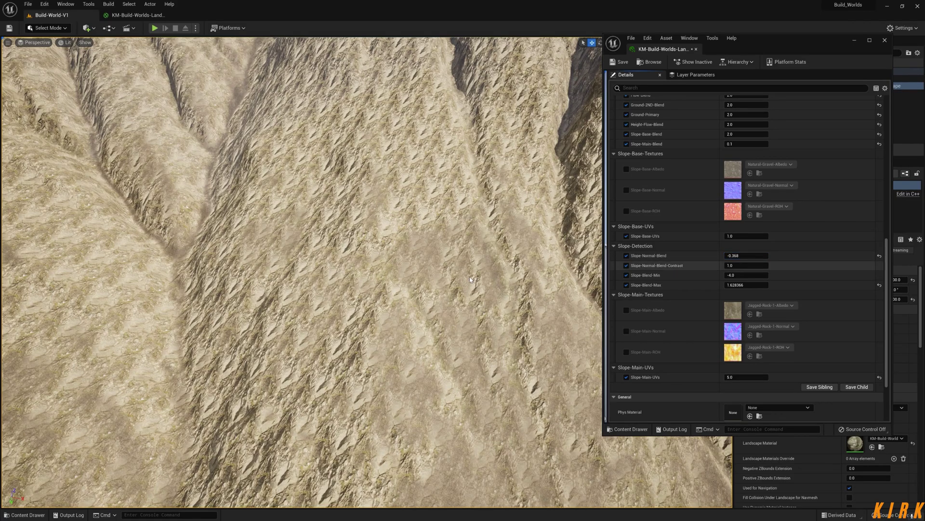
# Raise Slope-Blend-Max to about 2.22 while viewing the wider terrain, and reset it to its default of 2
pyautogui.moveTo(530, 265); pyautogui.dragTo(425, 212, button='right')
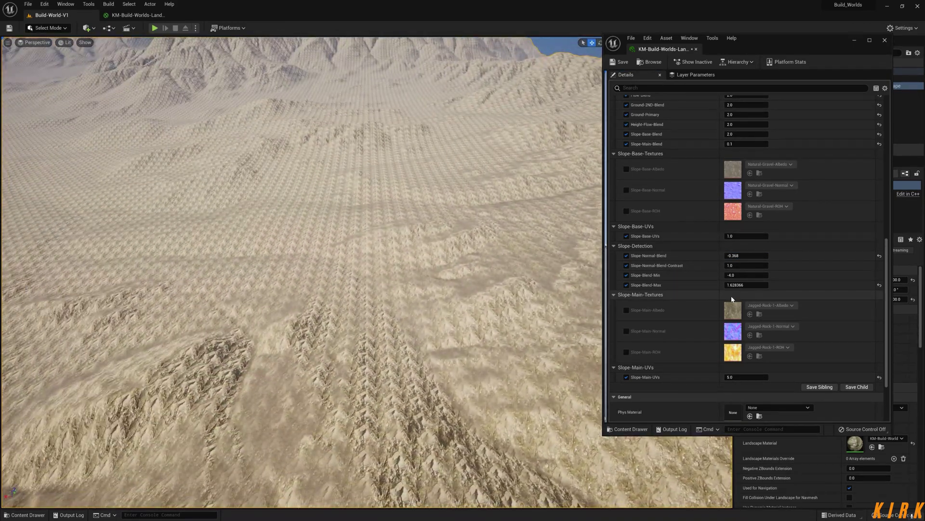
pyautogui.moveTo(747, 285); pyautogui.dragTo(786, 287)
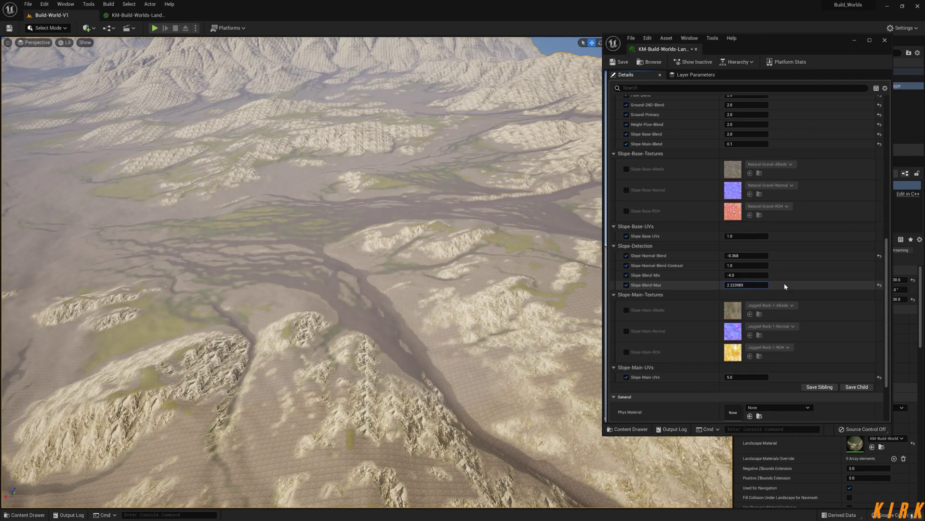
pyautogui.click(880, 285)
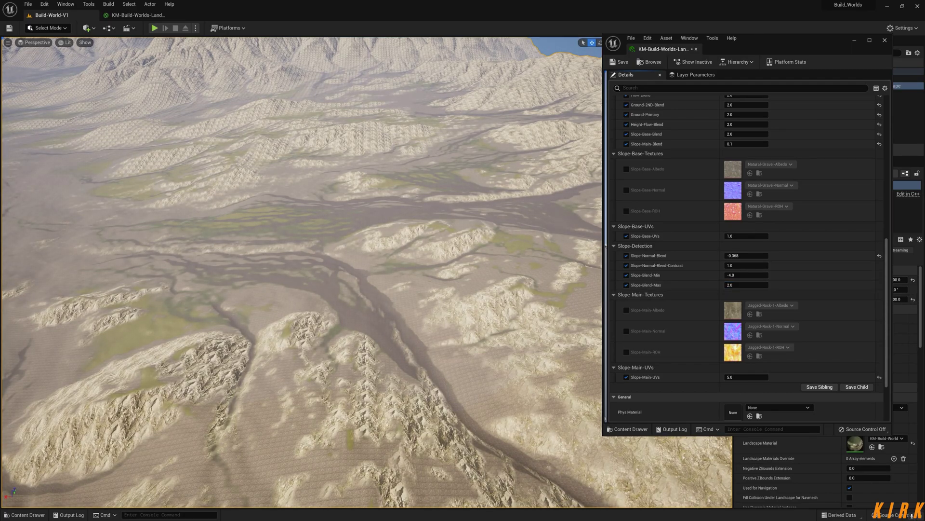
# Reset Slope-Normal-Blend to its default and nudge it up to about 0.027 while inspecting the valley slopes
pyautogui.moveTo(366, 270)
pyautogui.mouseDown(button='right')
pyautogui.moveTo(396, 294)
pyautogui.moveTo(386, 270)
pyautogui.moveTo(366, 275)
pyautogui.moveTo(385, 280)
pyautogui.moveTo(409, 232)
pyautogui.moveTo(362, 270)
pyautogui.mouseUp(button='right')
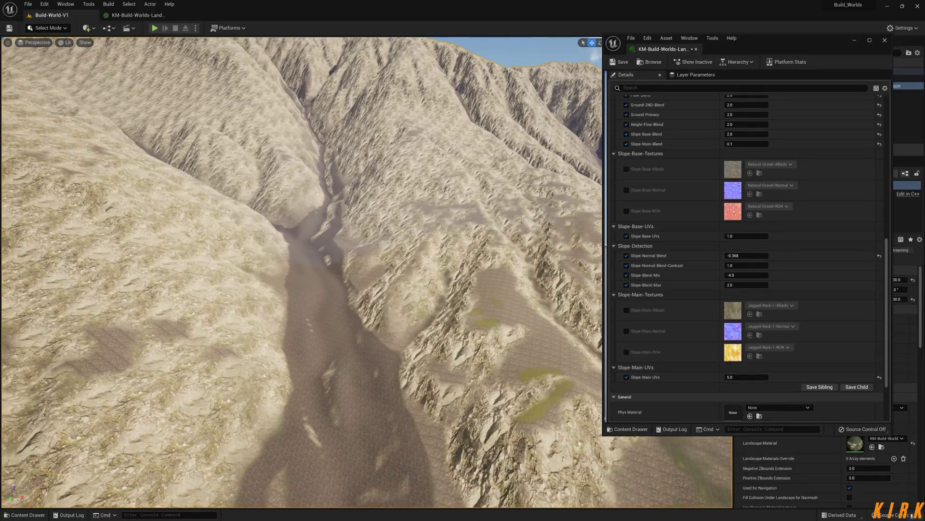
pyautogui.click(879, 255)
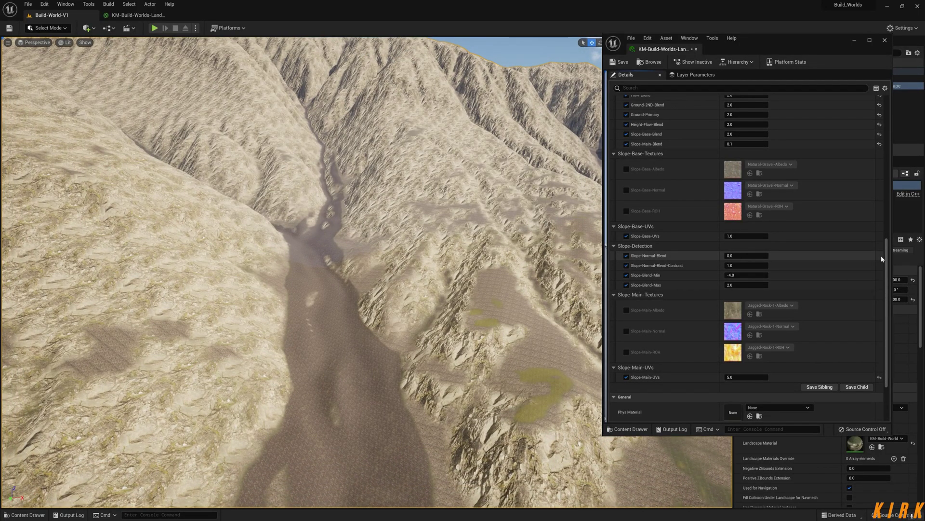
pyautogui.moveTo(591, 279); pyautogui.dragTo(591, 268, button='right')
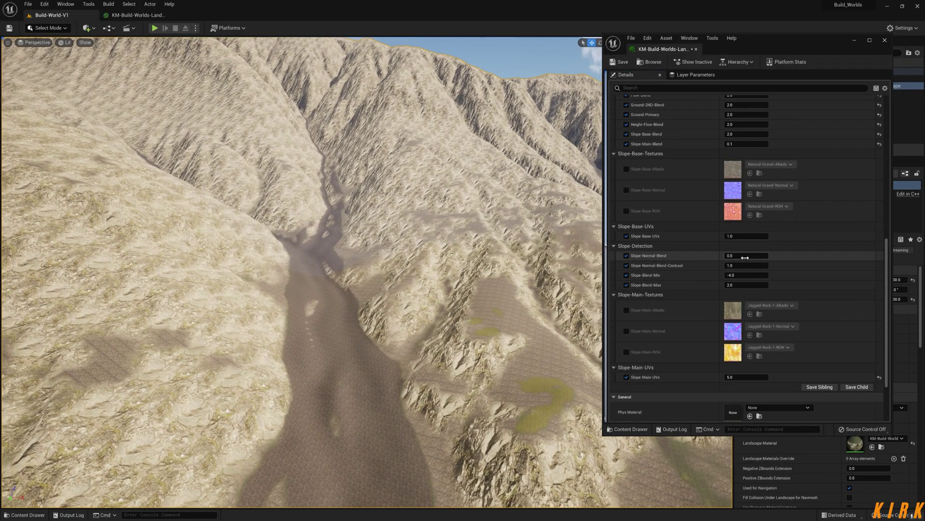
pyautogui.moveTo(746, 256)
pyautogui.mouseDown()
pyautogui.moveTo(767, 256)
pyautogui.moveTo(708, 256)
pyautogui.moveTo(751, 255)
pyautogui.mouseUp()
pyautogui.moveTo(366, 272); pyautogui.dragTo(429, 261, button='right')
pyautogui.moveTo(302, 270); pyautogui.dragTo(302, 270, button='right')
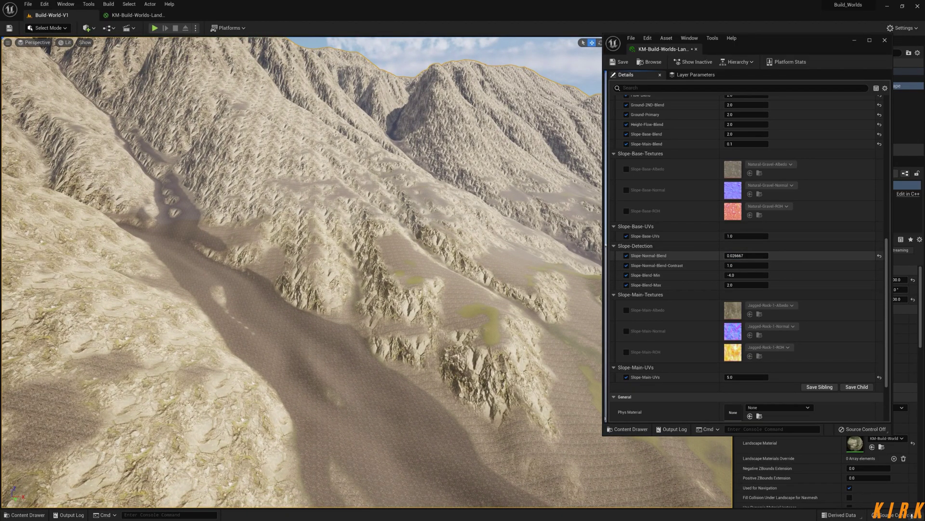
# Raise Slope-Normal-Blend to about 0.139
pyautogui.moveTo(746, 255)
pyautogui.mouseDown()
pyautogui.moveTo(764, 256)
pyautogui.moveTo(752, 255)
pyautogui.mouseUp()
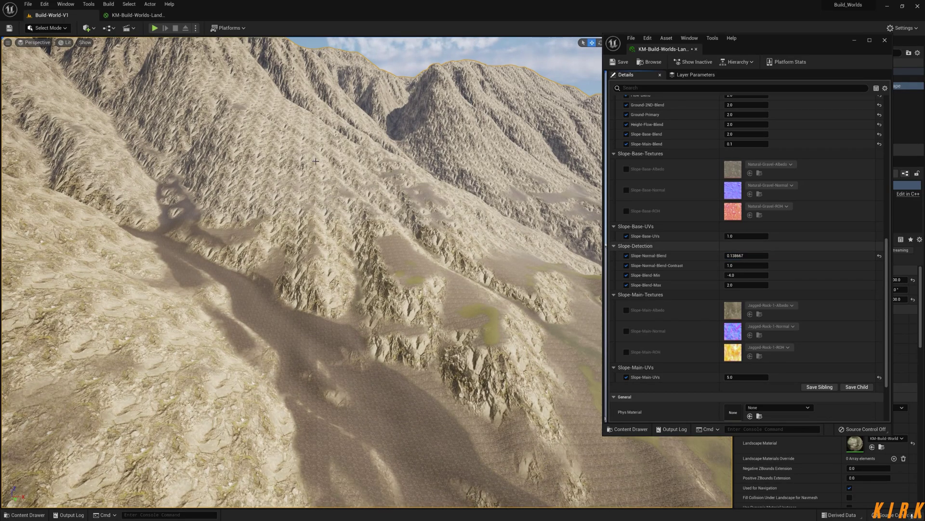
# Open the KM-Layer-Stack function from the Layer-Stack group in the KM-Build-Worlds-Landscape material graph
pyautogui.click(138, 14)
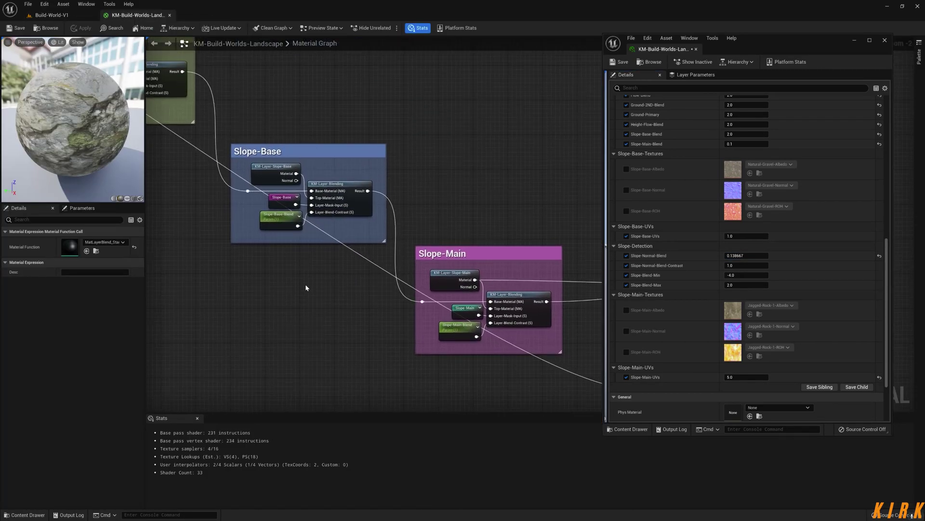
pyautogui.moveTo(341, 281); pyautogui.dragTo(296, 255, button='right')
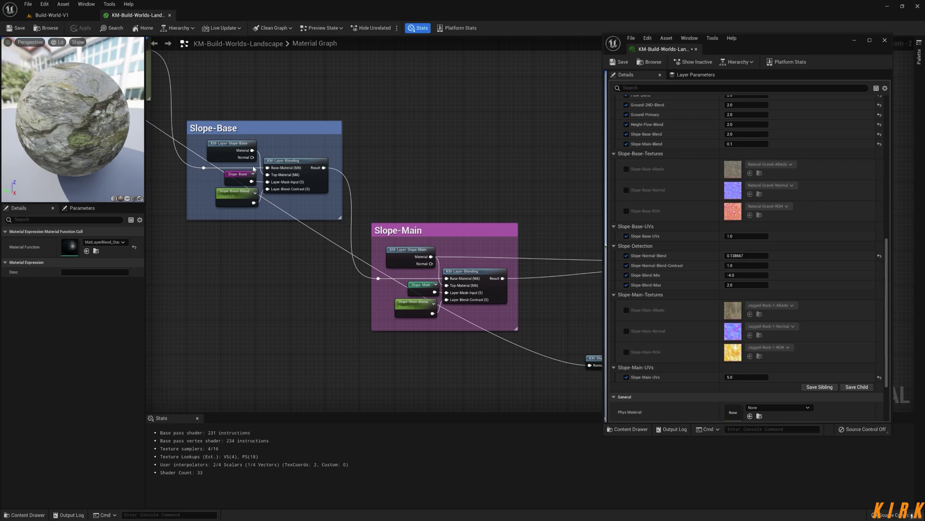
pyautogui.moveTo(254, 169); pyautogui.dragTo(531, 169, button='right')
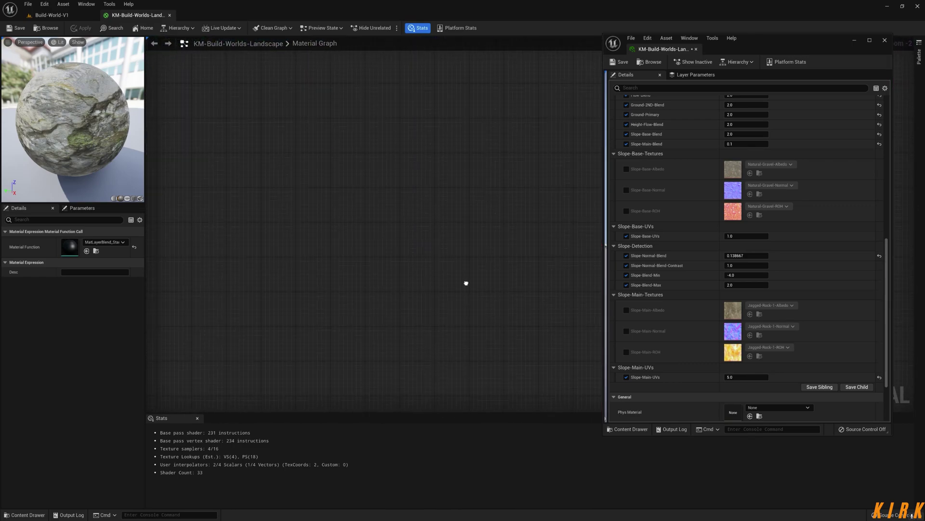
pyautogui.moveTo(466, 283); pyautogui.dragTo(333, 281, button='right')
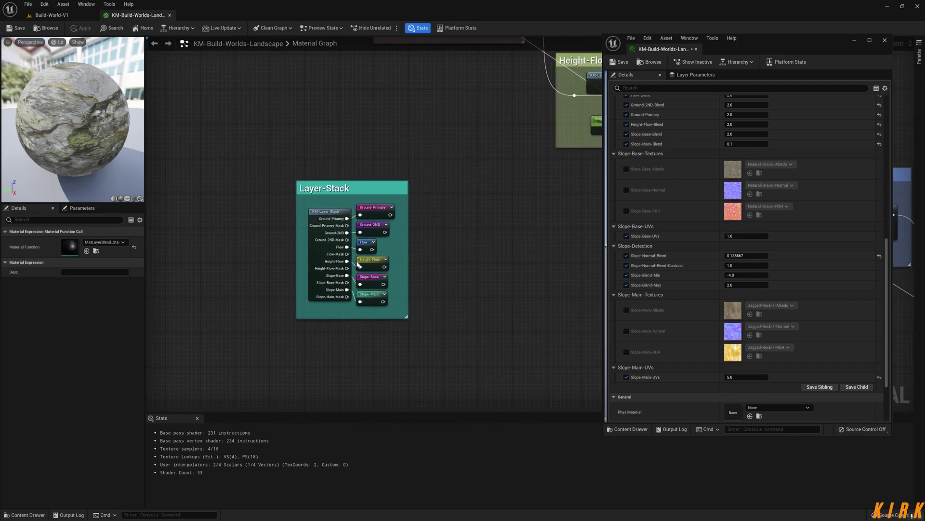
pyautogui.doubleClick(330, 213)
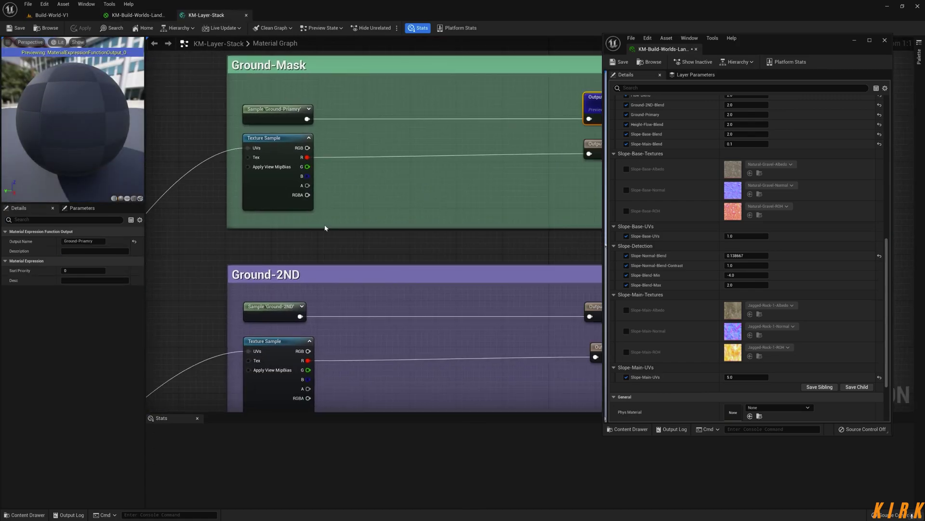
# Examine the Slope-Main-Mask group, look up the Subtract node without adding it, and close the KM-Layer-Stack function
pyautogui.moveTo(464, 292); pyautogui.dragTo(322, 50, button='right')
pyautogui.scroll(-2, 325, 243)
pyautogui.scroll(2, 359, 305)
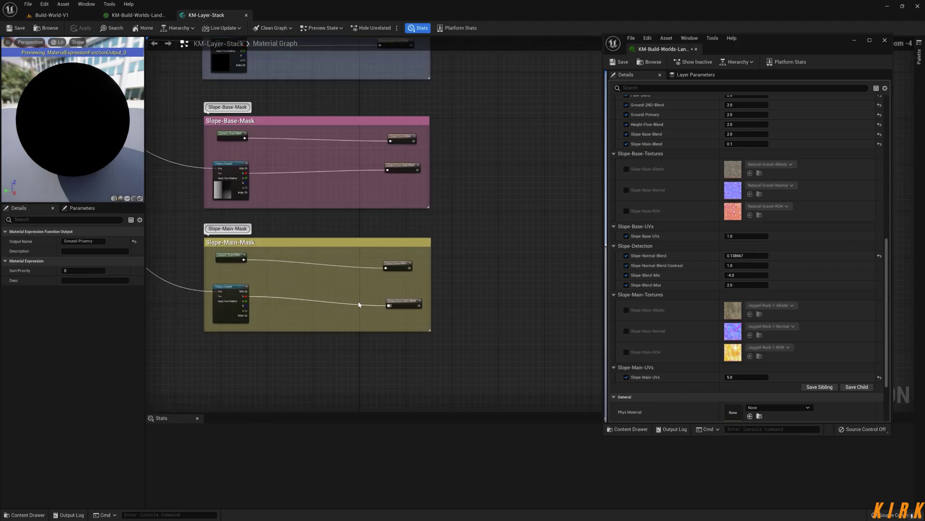
pyautogui.moveTo(294, 297); pyautogui.dragTo(328, 229, button='right')
pyautogui.rightClick(323, 223)
pyautogui.write('sub')
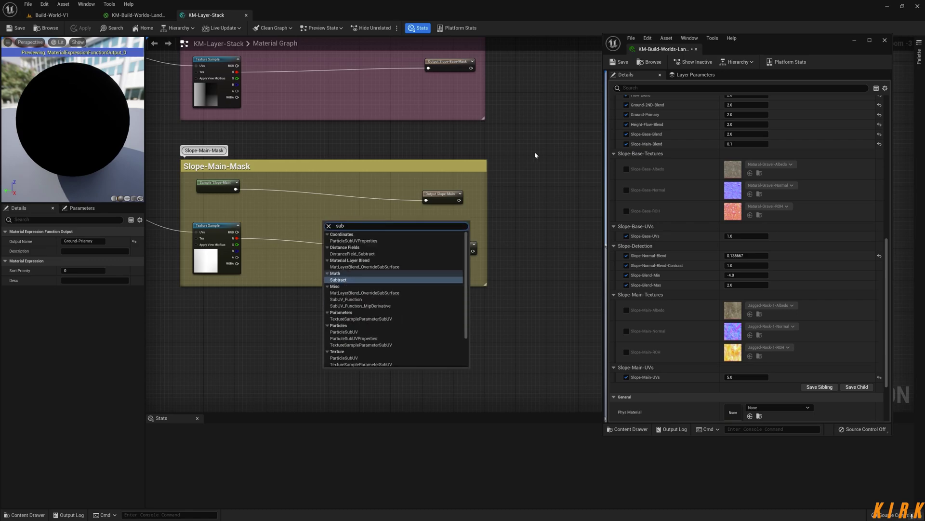
pyautogui.click(491, 131)
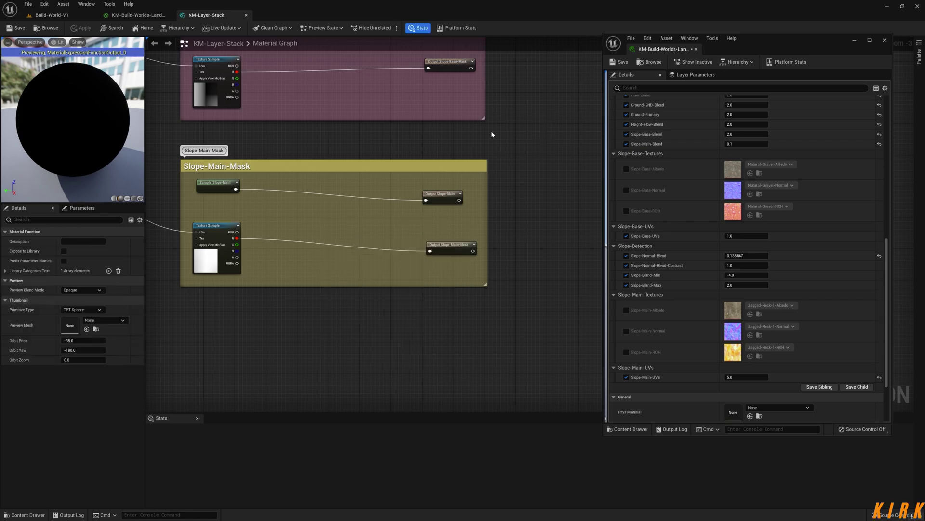
pyautogui.click(247, 15)
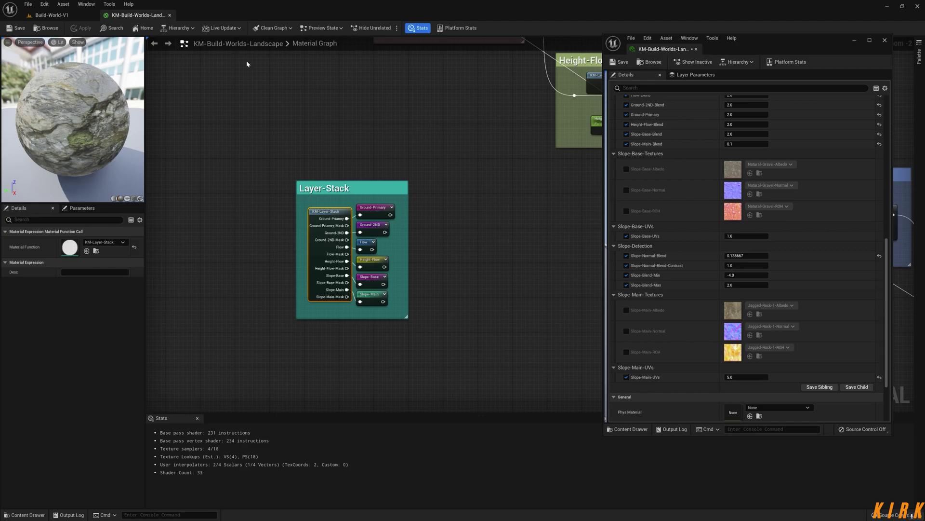
# Return to the Build-World-V1 level, inspect the valley and rocky slopes, and reset Slope-Normal-Blend to its default of 0
pyautogui.click(57, 15)
pyautogui.moveTo(302, 273); pyautogui.dragTo(308, 232, button='right')
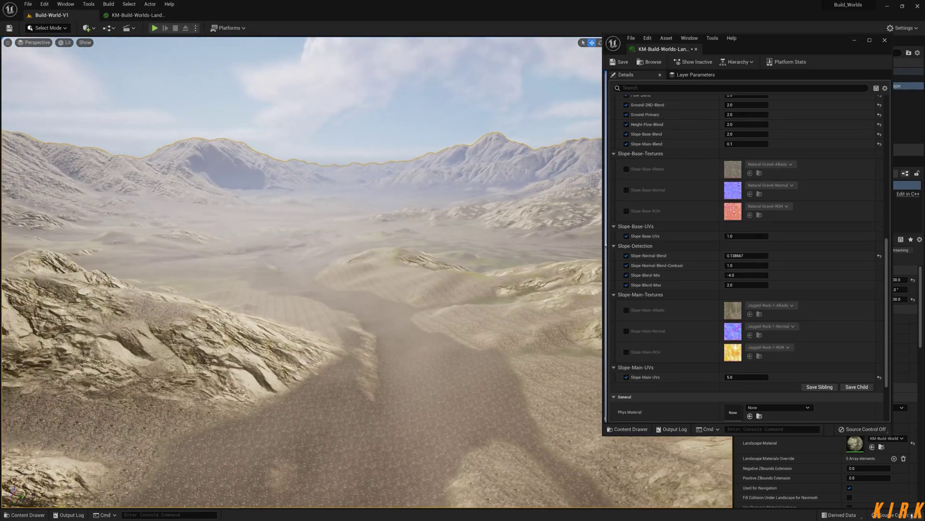
pyautogui.moveTo(366, 272); pyautogui.dragTo(222, 278, button='right')
pyautogui.moveTo(166, 266); pyautogui.dragTo(263, 254, button='right')
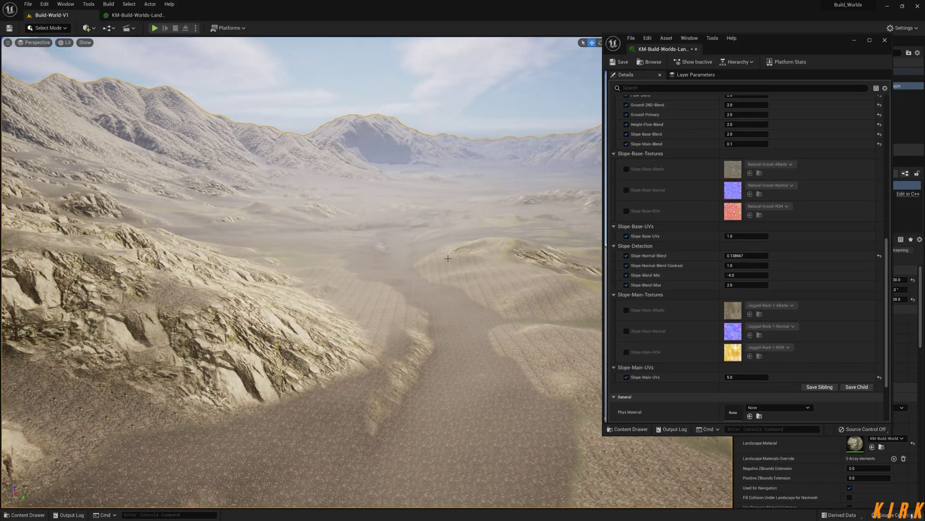
pyautogui.moveTo(445, 260); pyautogui.dragTo(482, 257, button='right')
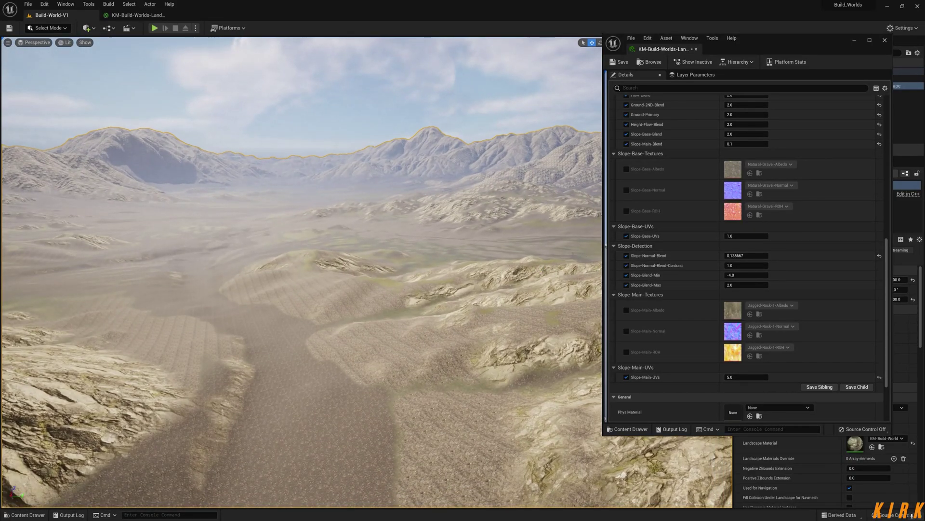
pyautogui.click(880, 255)
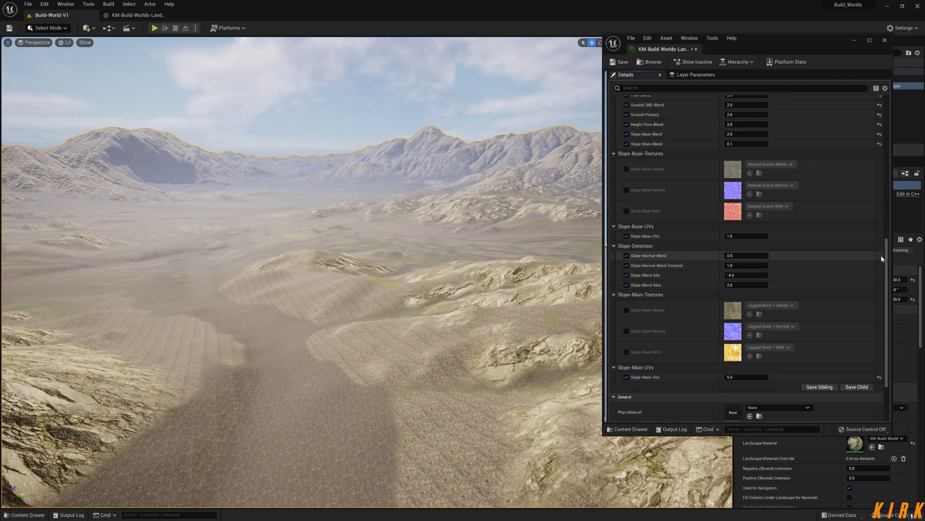
pyautogui.moveTo(537, 285); pyautogui.dragTo(501, 292, button='right')
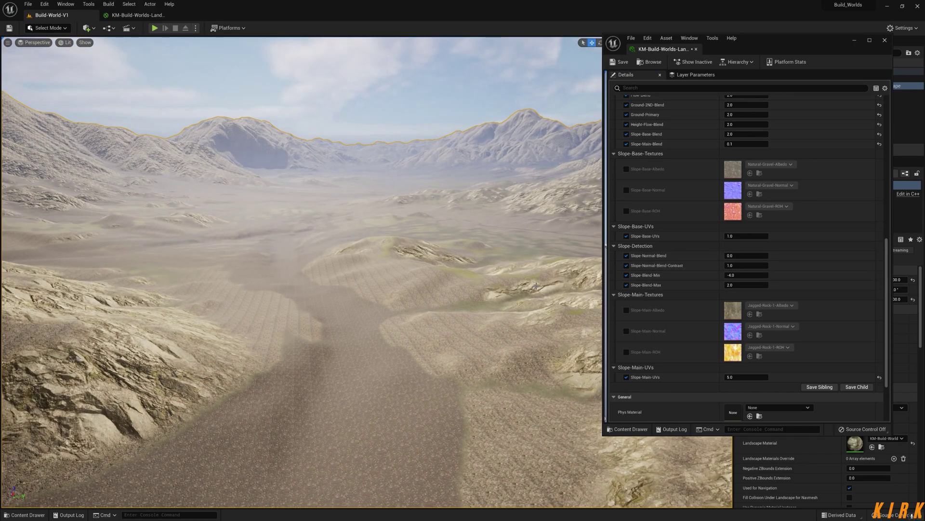